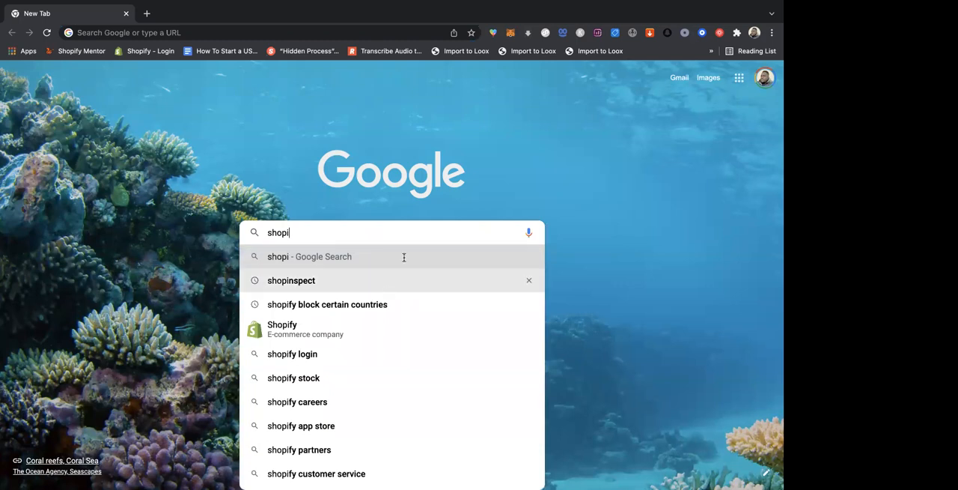
- Search Google for "shopify" and open the official shopify.com site from the company's information card
type("fy")
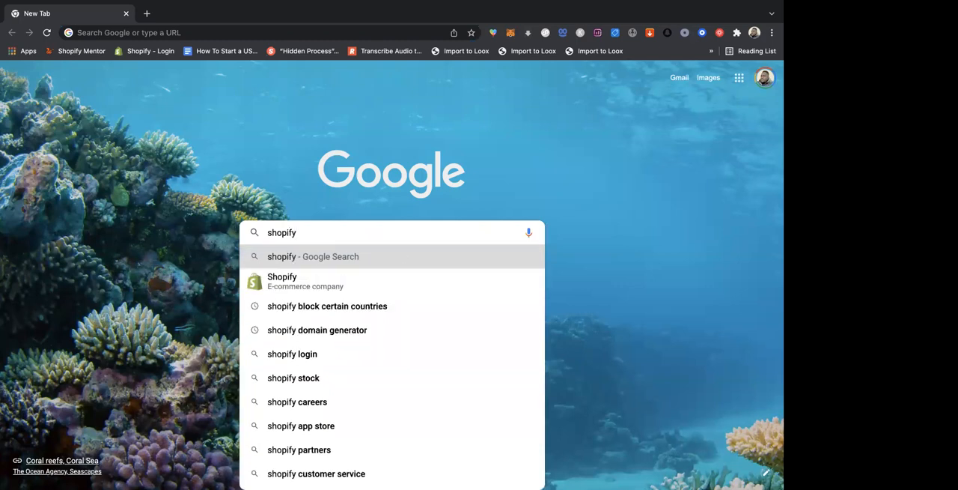
key("Return")
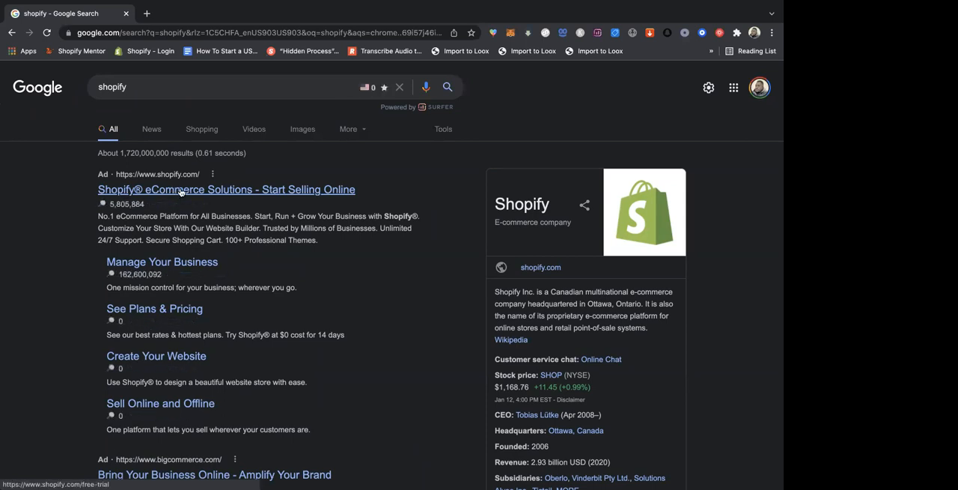
left_click(542, 271)
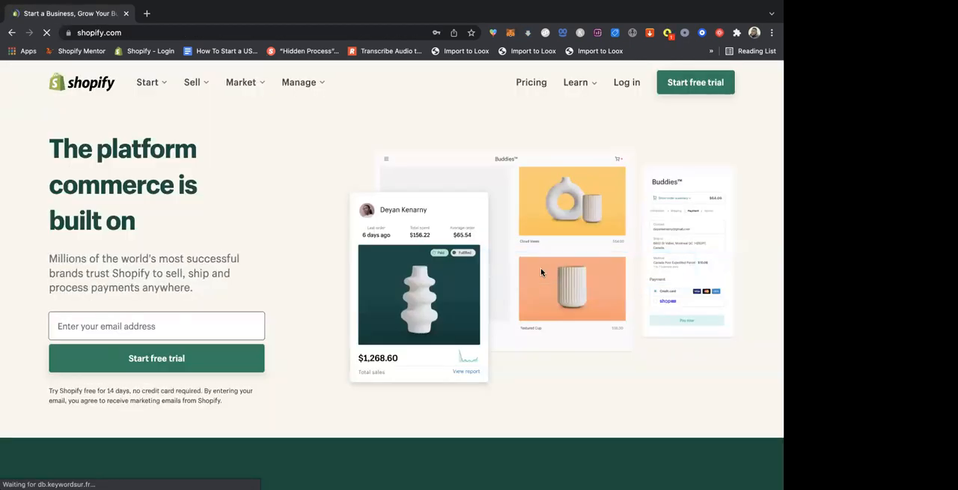
- Replace the Shopify page with a fresh tab and load shopify.com directly by its web address
left_click(146, 14)
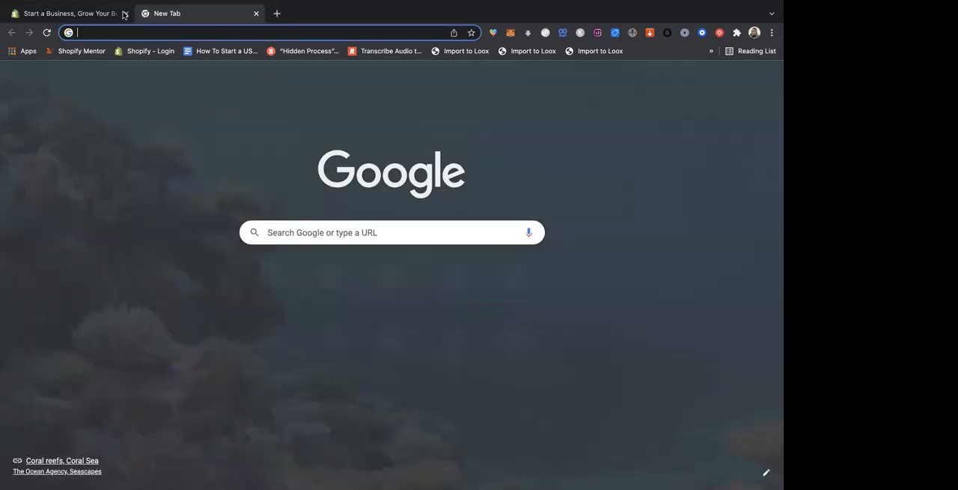
left_click(125, 14)
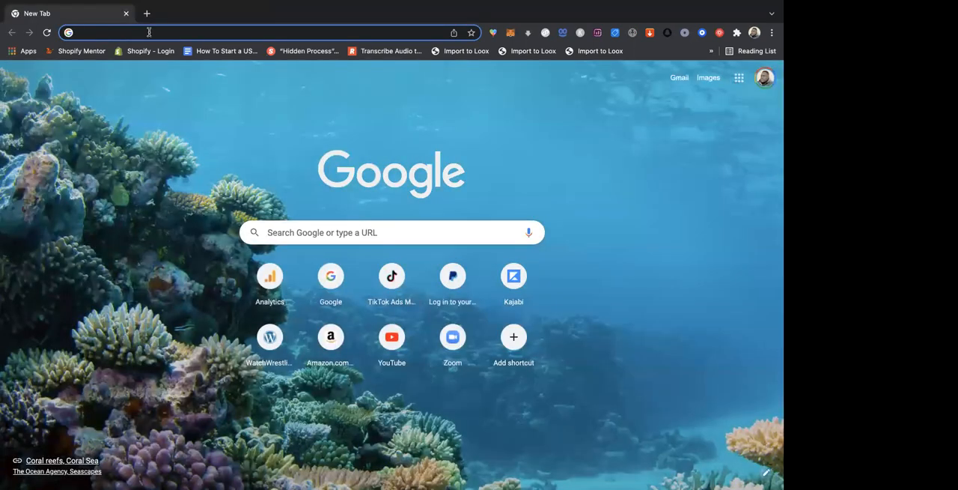
type("sh")
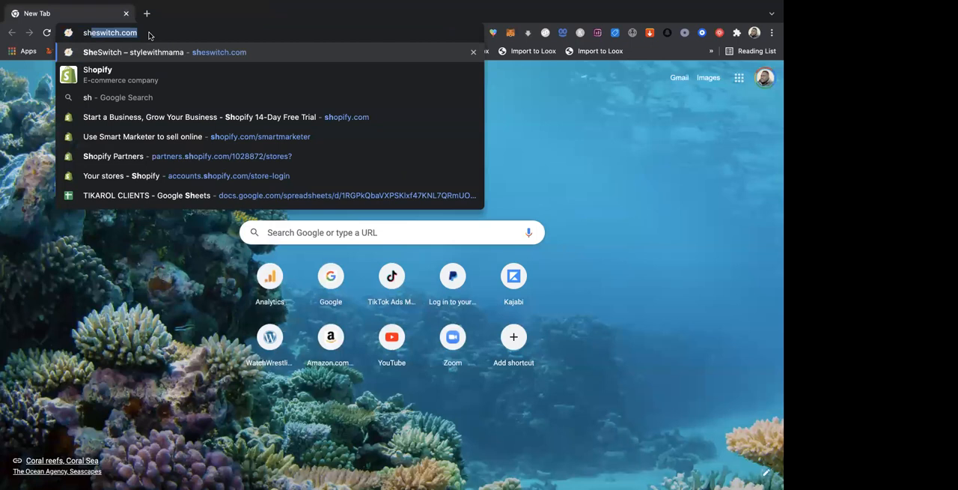
type("o")
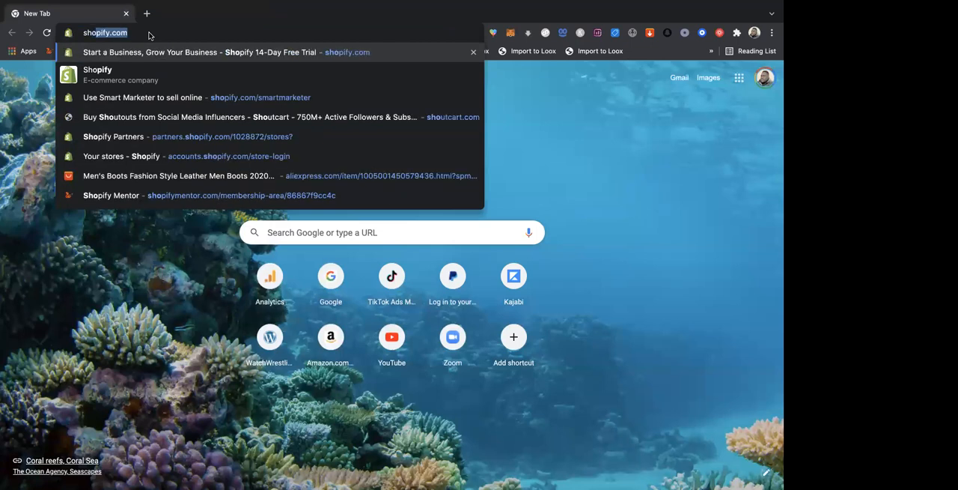
type("pify.com")
key("Return")
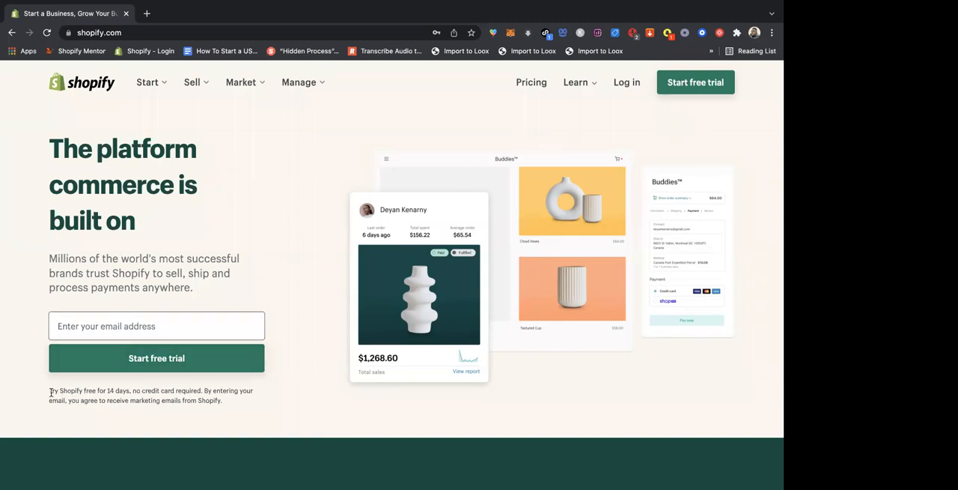
- Examine the standard trial offer on the homepage, including its 14-day note and the free trial sign-up form, without signing up
left_click_drag(49, 390, 131, 390)
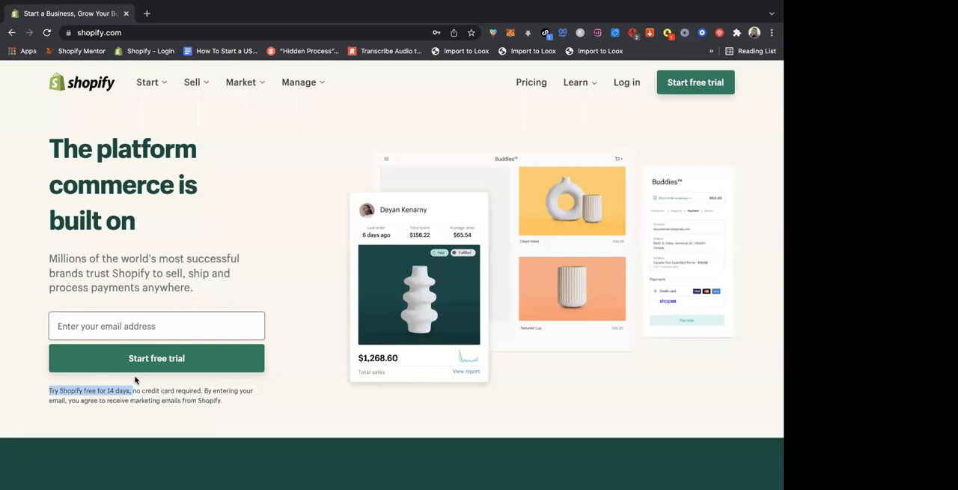
left_click(158, 321)
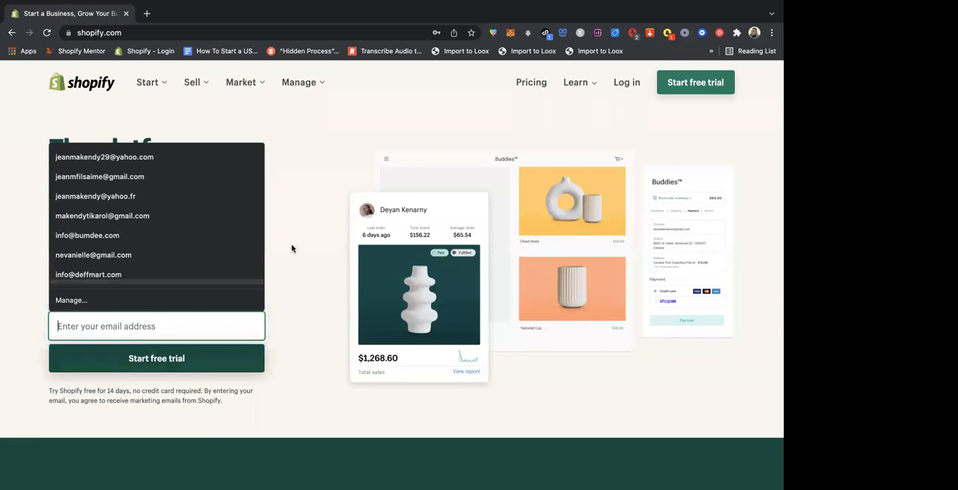
left_click(577, 117)
left_click(698, 82)
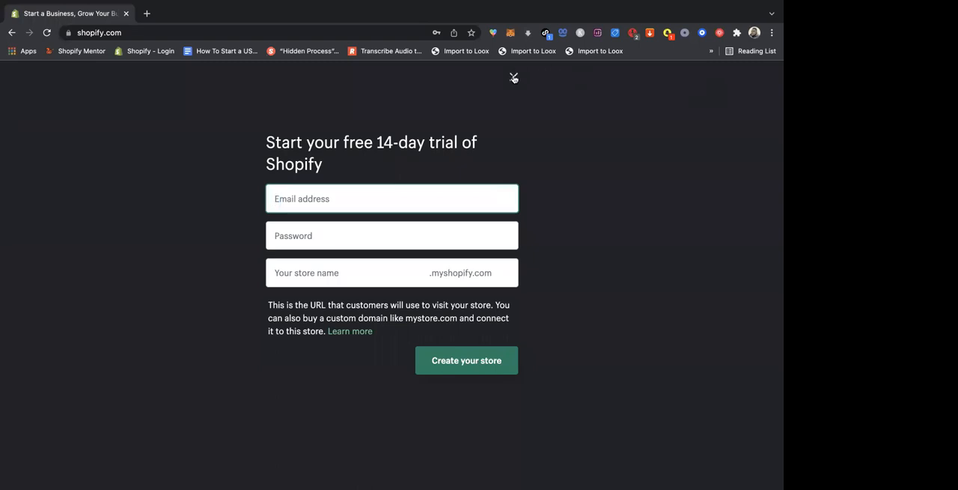
left_click(514, 78)
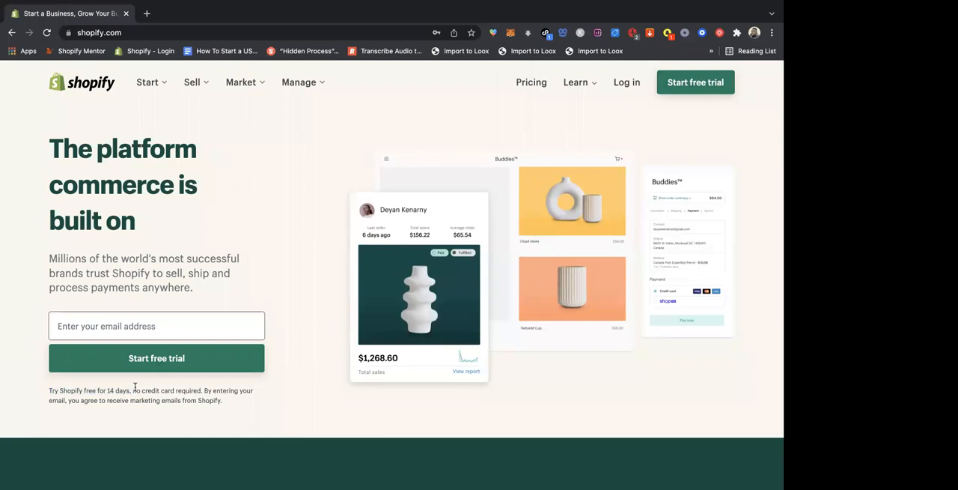
left_click_drag(131, 389, 48, 385)
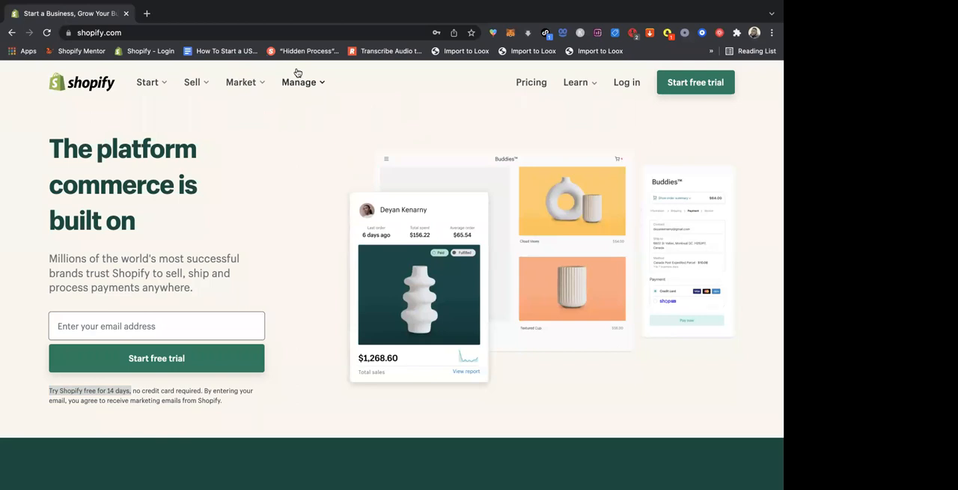
left_click(225, 31)
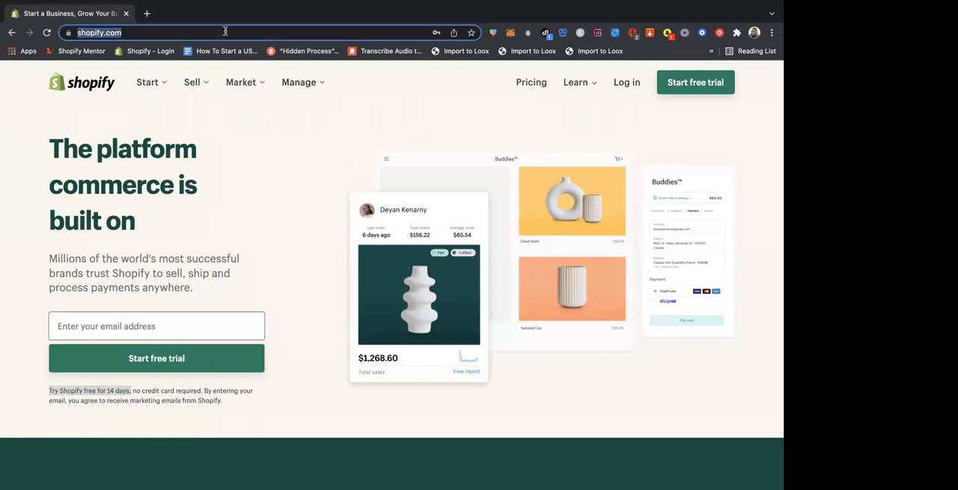
left_click(225, 31)
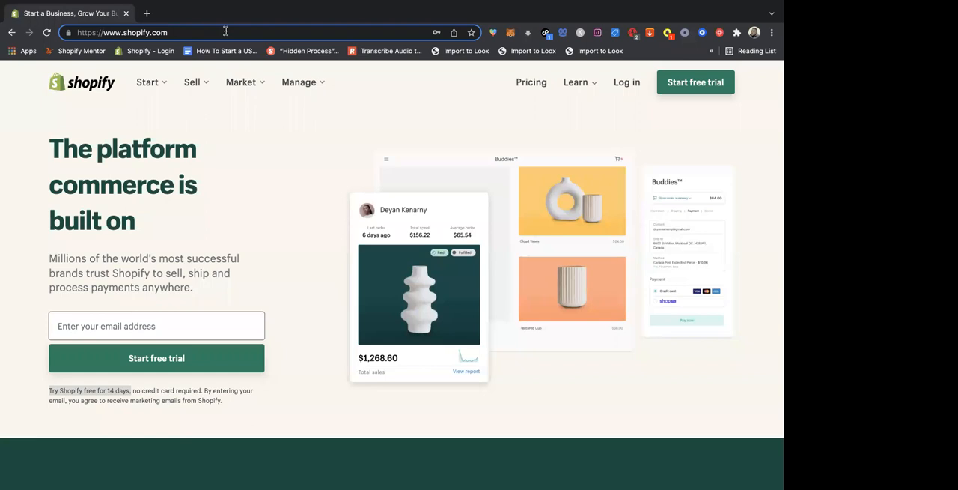
type("/")
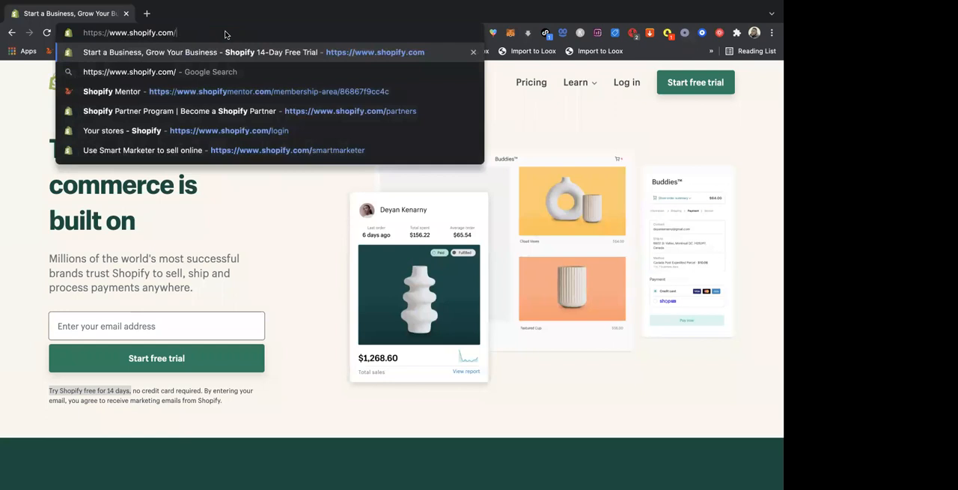
type("sm")
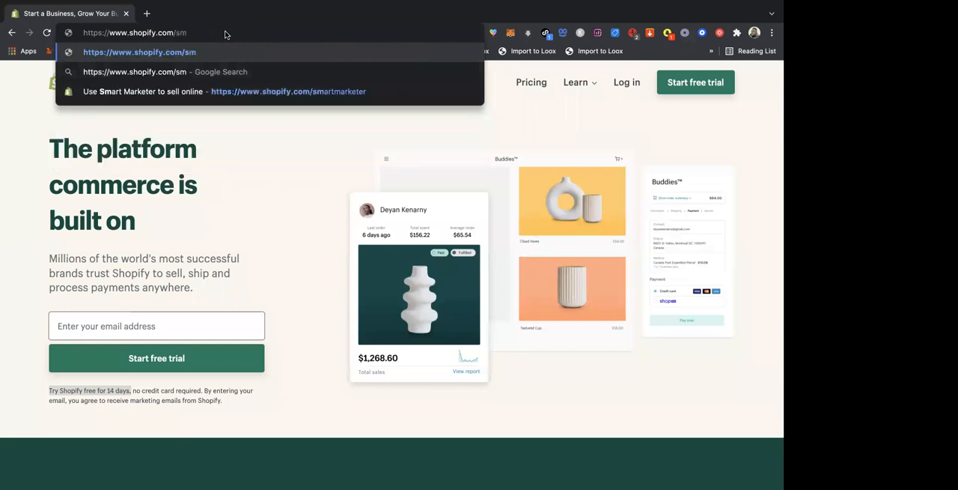
type("art")
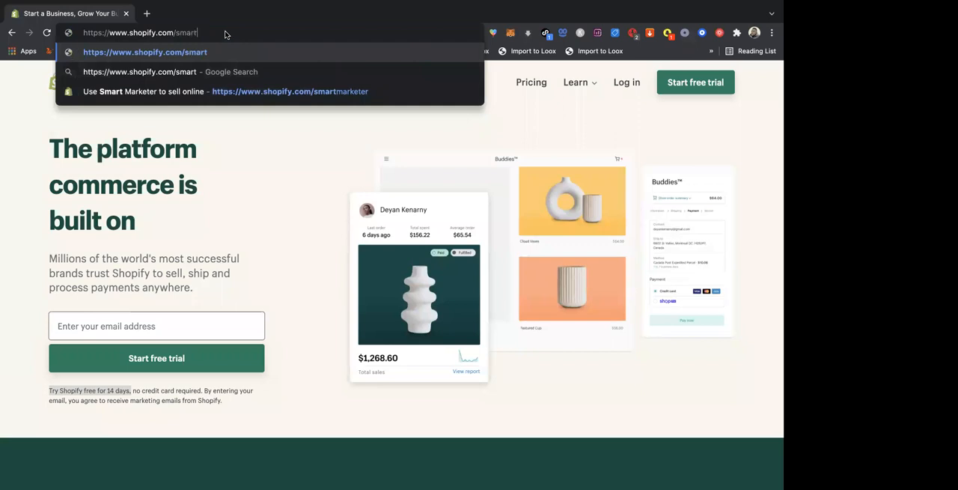
type("m")
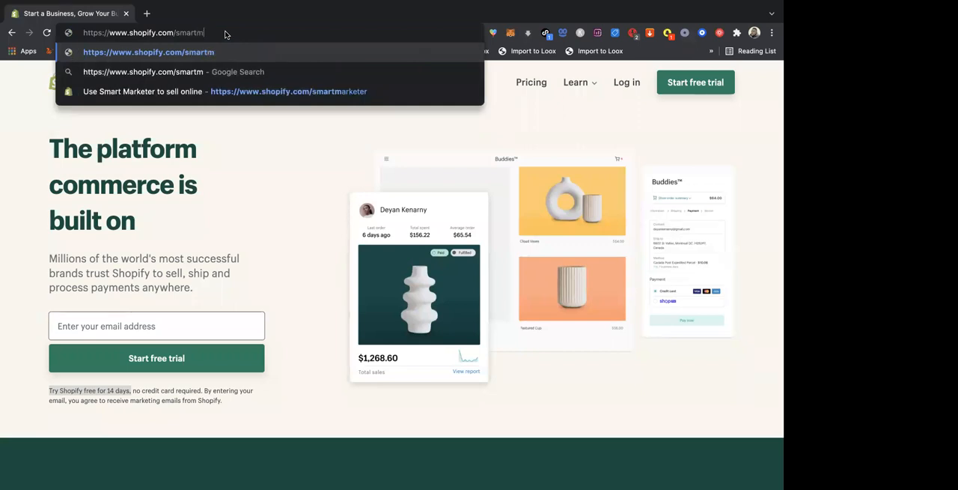
type("arketer")
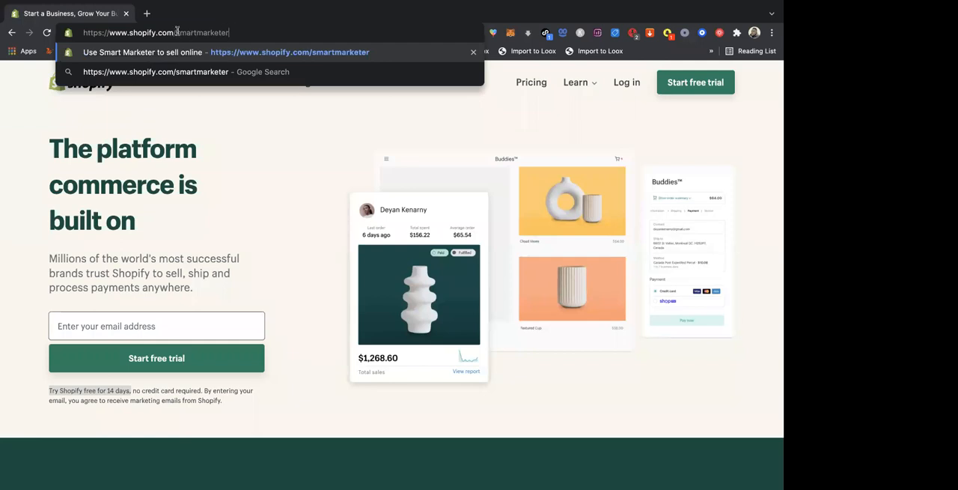
left_click_drag(176, 32, 235, 32)
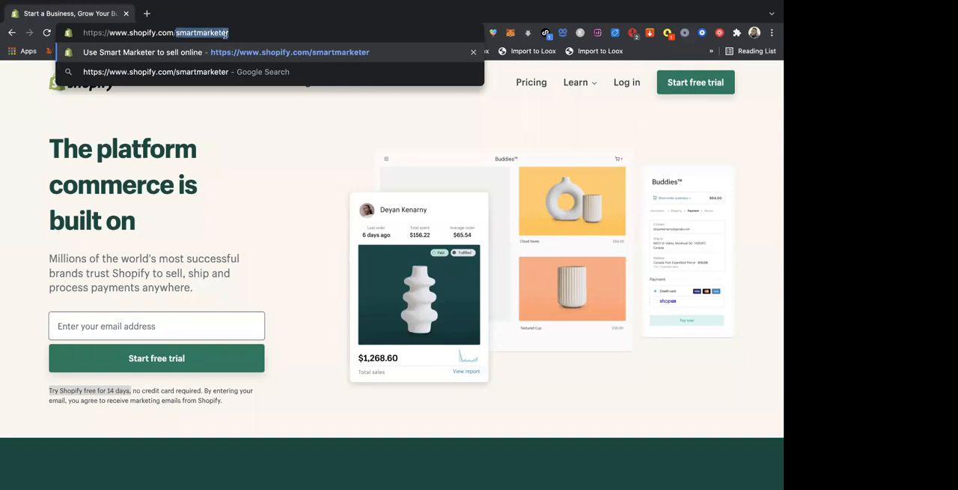
left_click(232, 35)
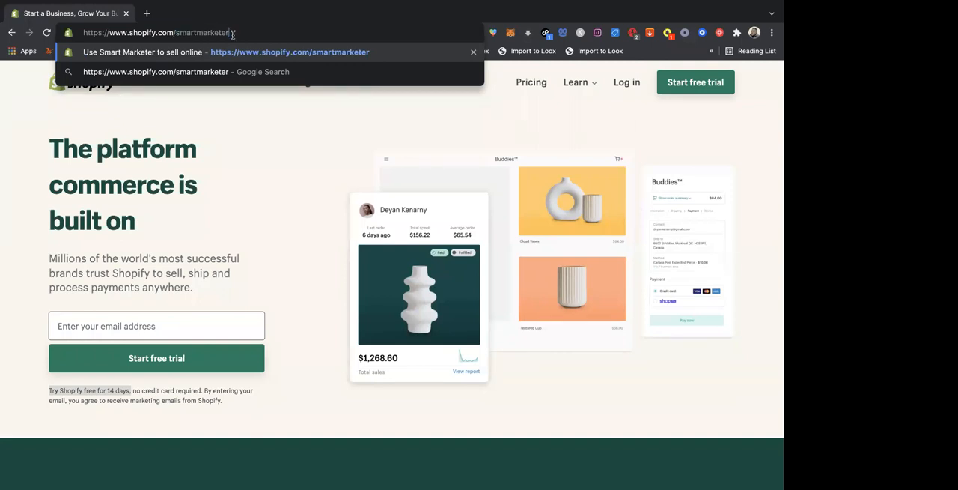
key("Return")
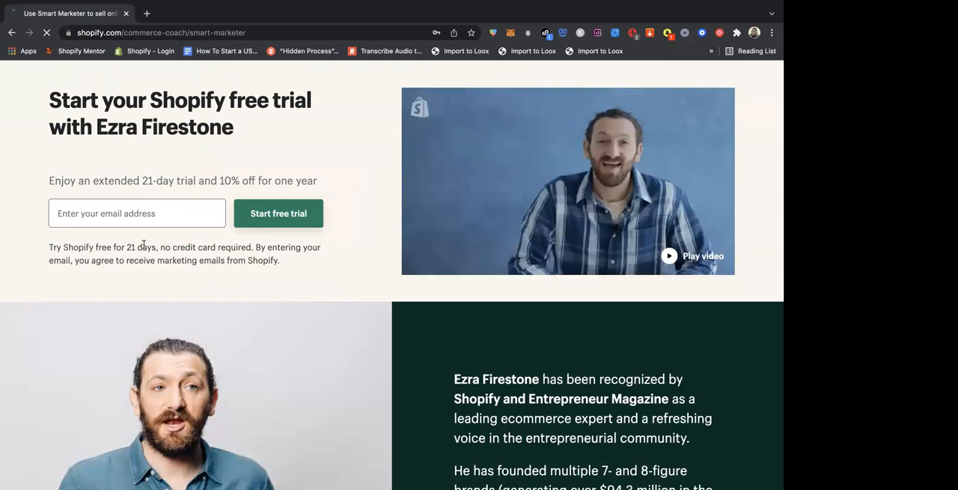
- Highlight the extended 21-day trial and the 10% discount in the offer line to review the partner deal
left_click_drag(198, 180, 88, 180)
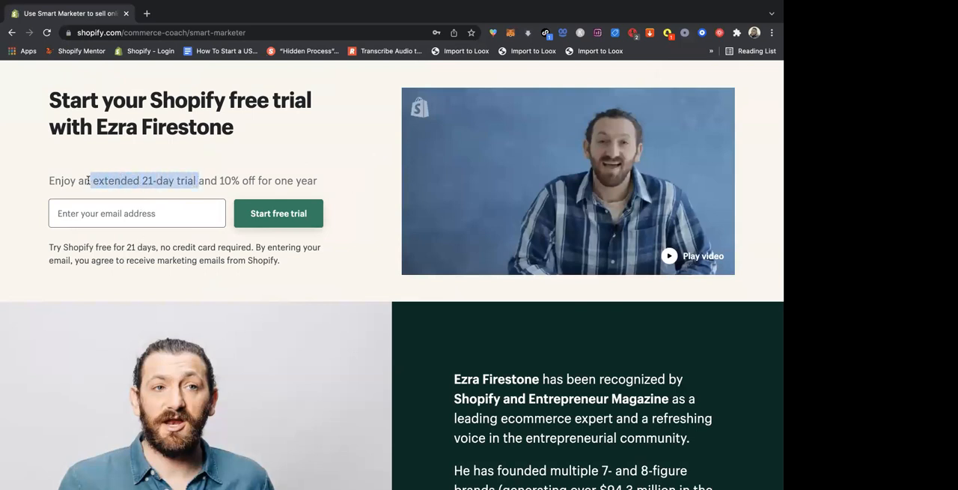
left_click(222, 181)
left_click_drag(222, 181, 241, 180)
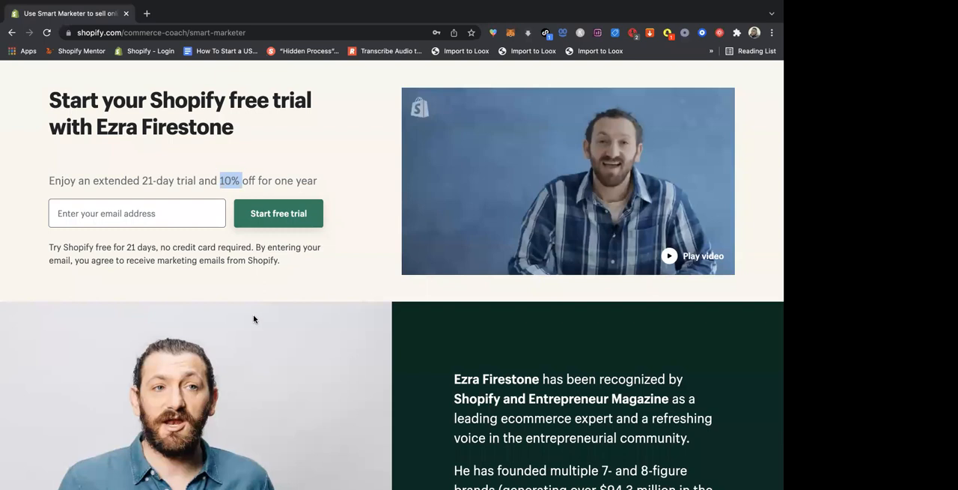
left_click(232, 300)
- Close the partner offer page, search Google for "shopify" in a new tab, and open the official shopify.com site
left_click(148, 14)
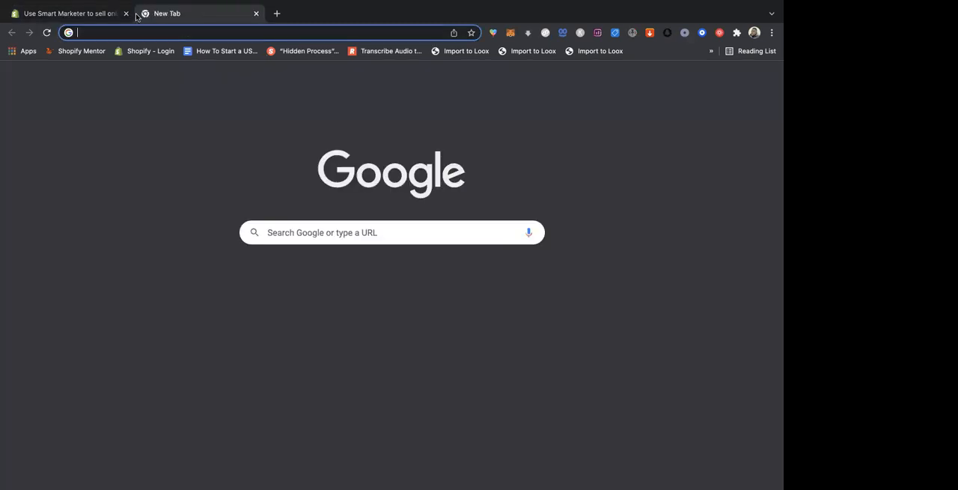
left_click(126, 14)
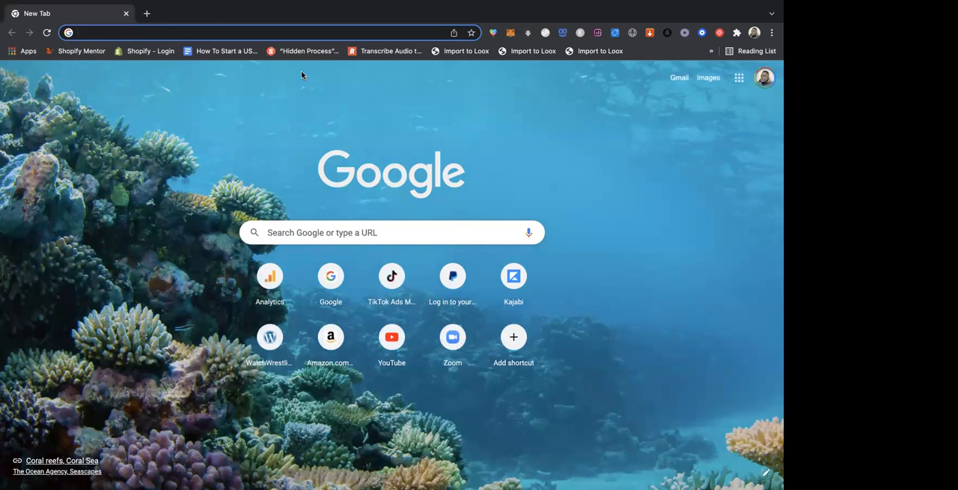
left_click(302, 236)
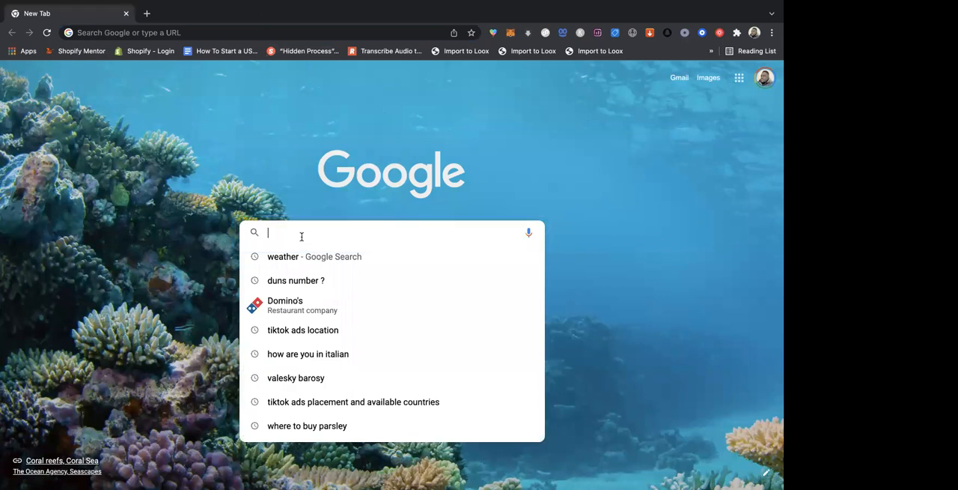
type("shopify")
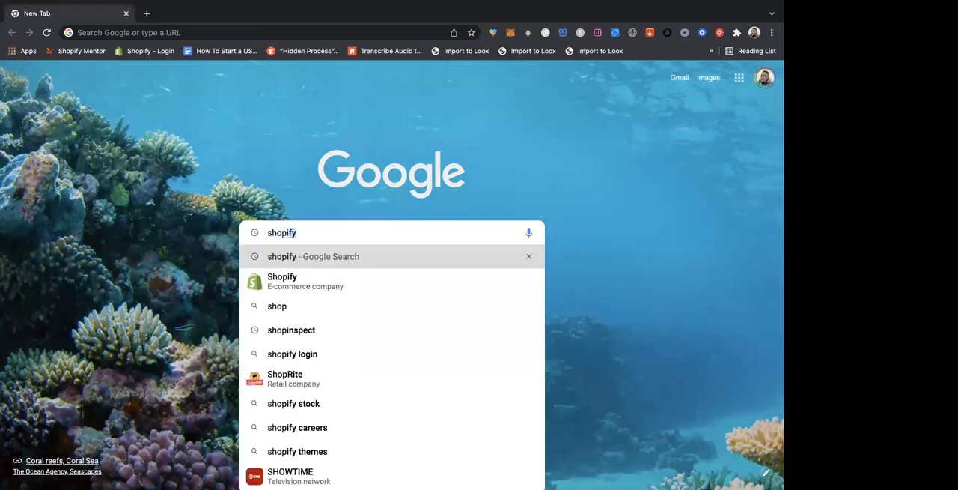
key("Return")
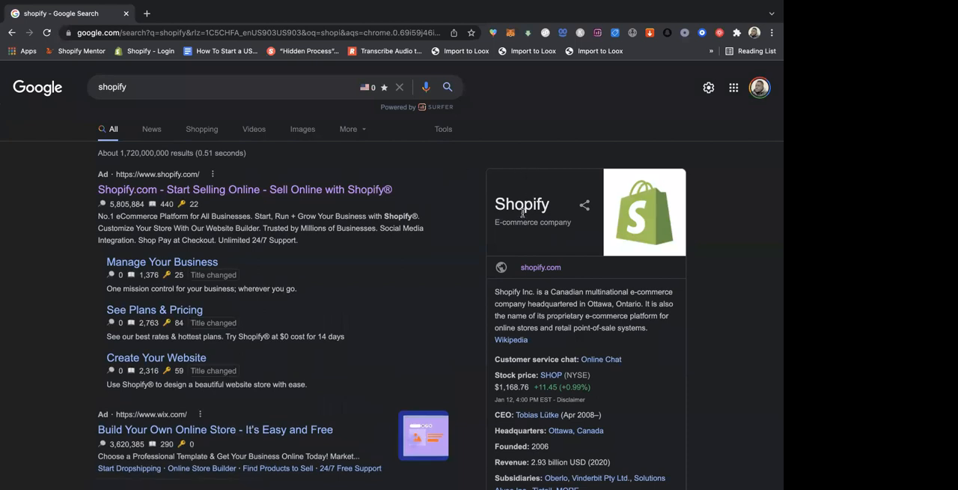
left_click(542, 268)
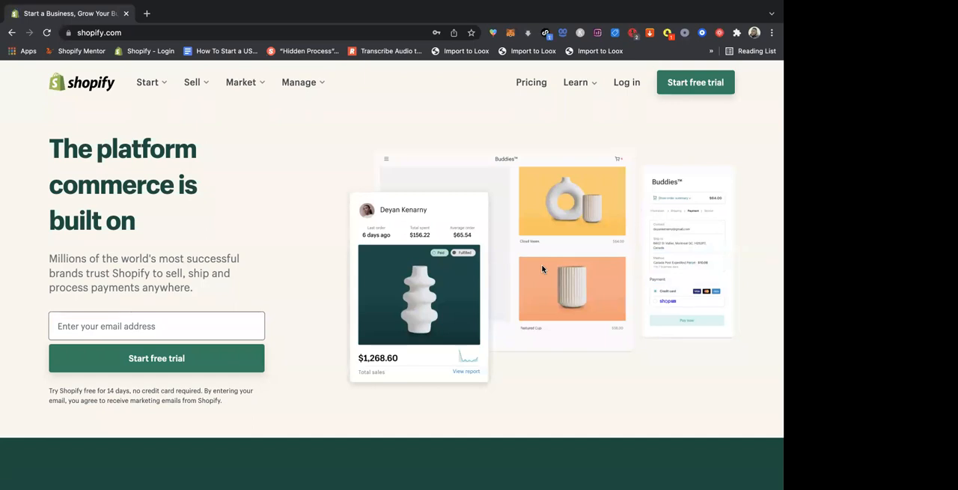
- Open a blank tab, close the existing Shopify tab, and load shopify.com by its web address
left_click(147, 14)
left_click(126, 15)
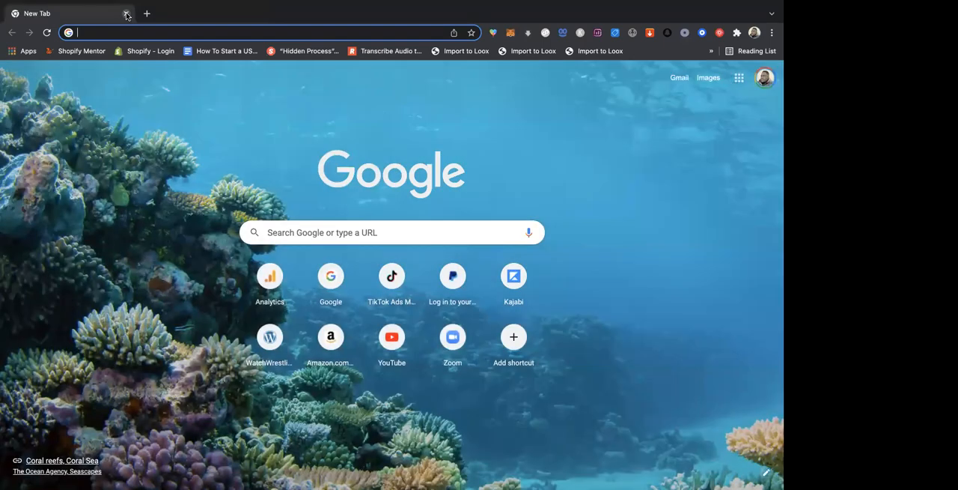
left_click(168, 34)
left_click(103, 320)
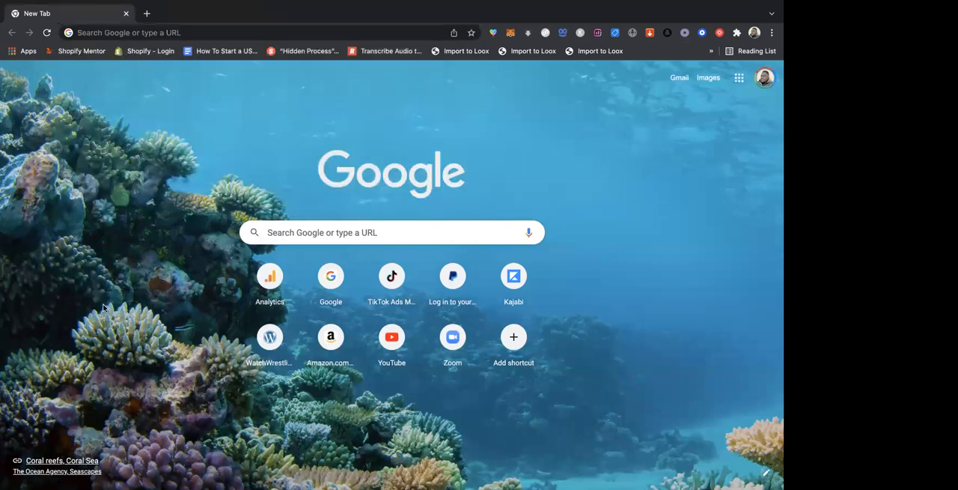
left_click(163, 32)
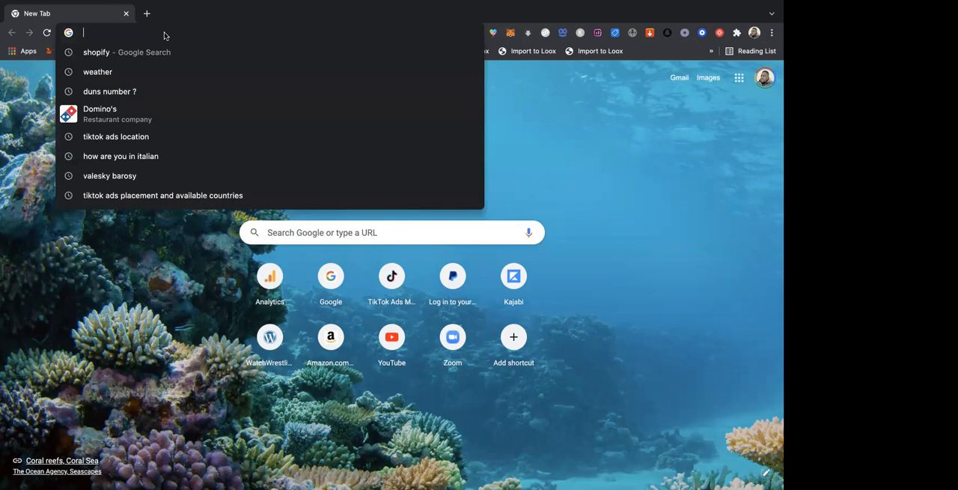
type("shop")
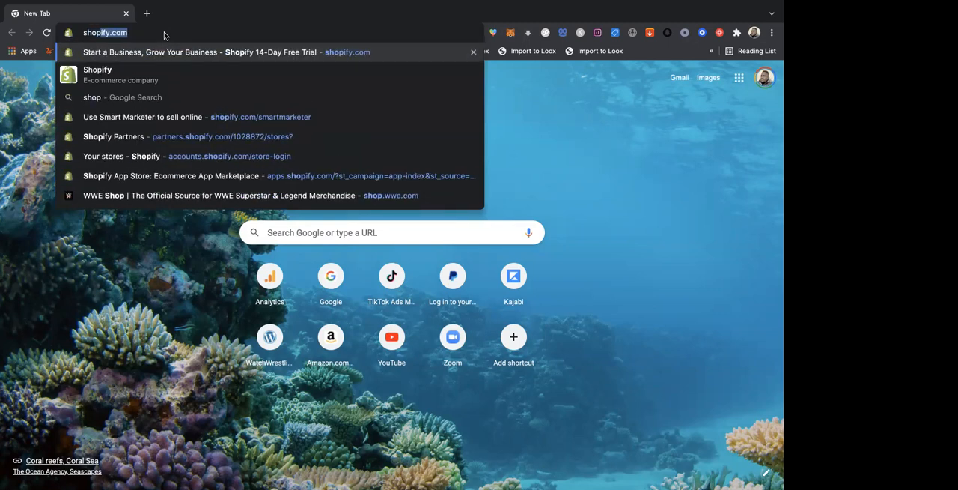
key("Right")
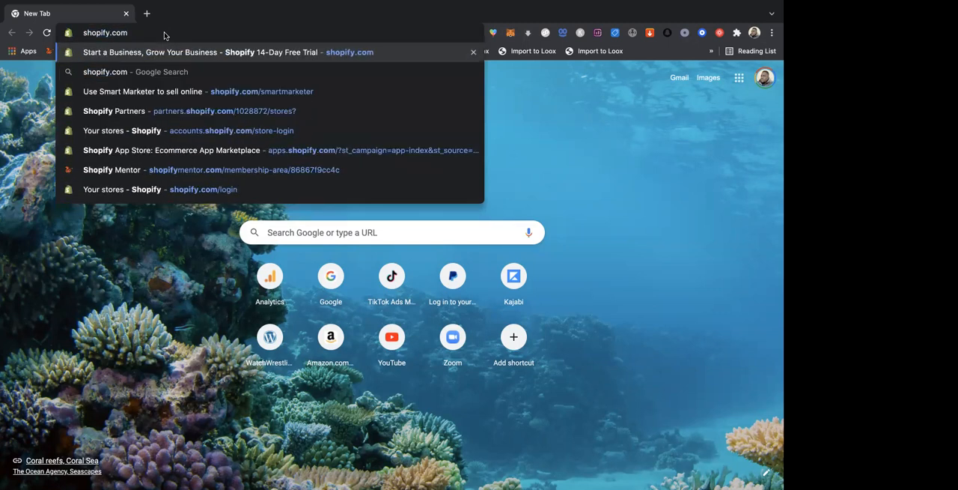
key("Return")
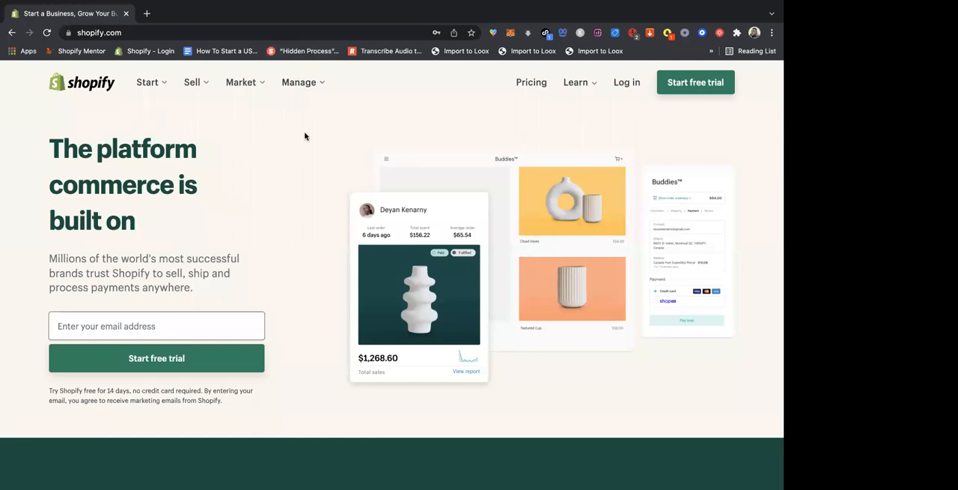
- Examine the Shopify homepage from its opening section down to the footer, and return to the sign-up form
scroll(308, 252, "down", 5)
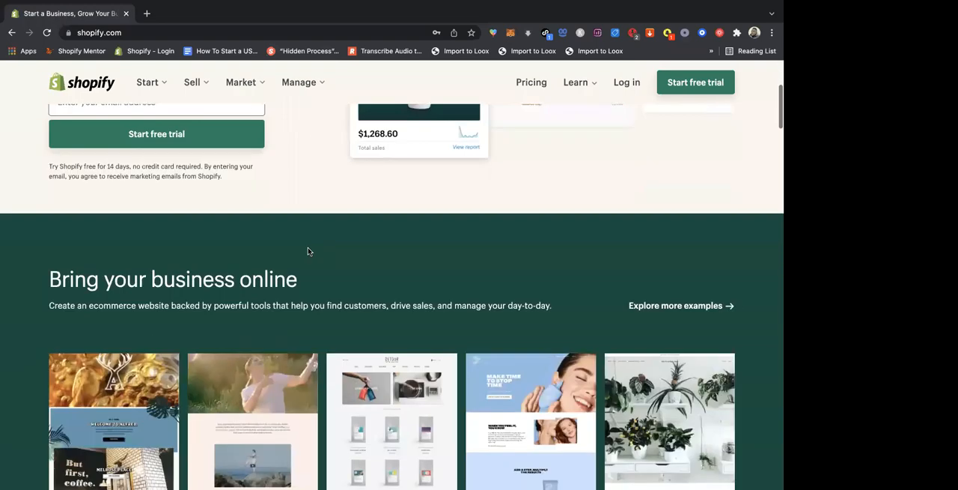
scroll(308, 252, "down", 15)
scroll(308, 250, "down", 15)
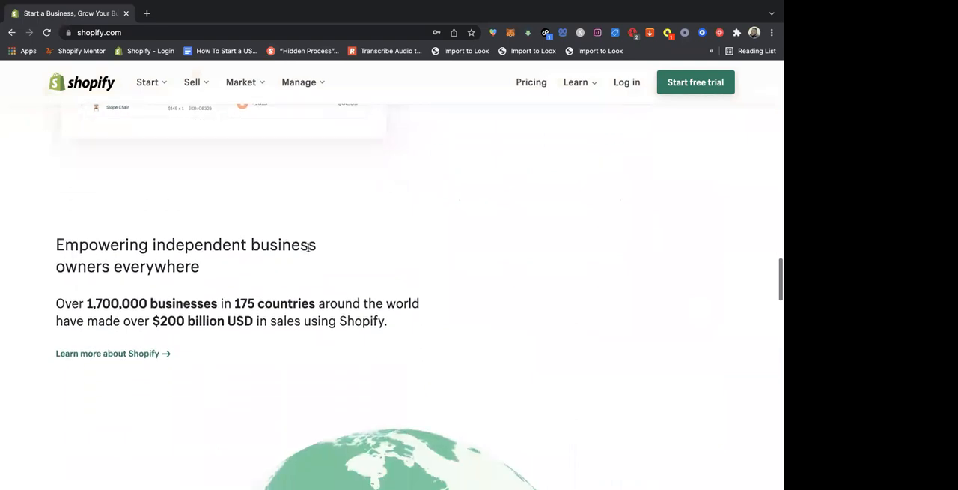
scroll(308, 249, "down", 5)
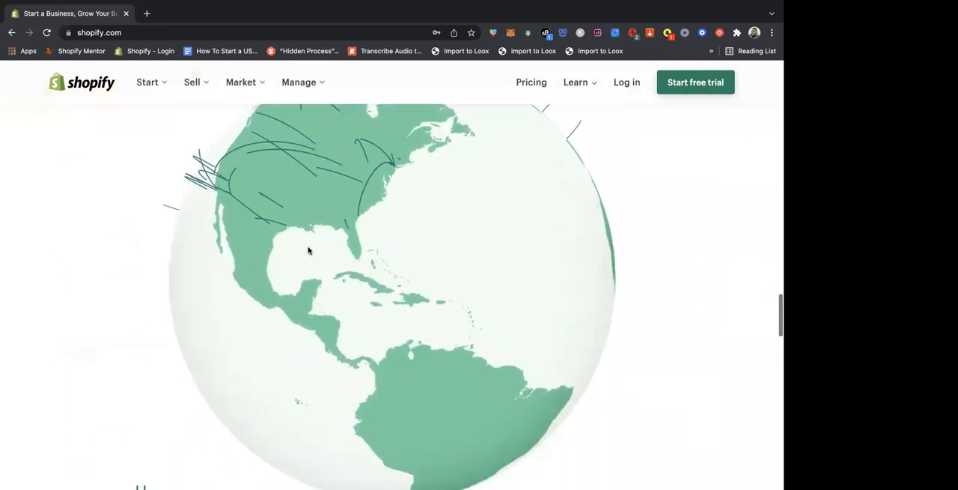
scroll(307, 251, "down", 8)
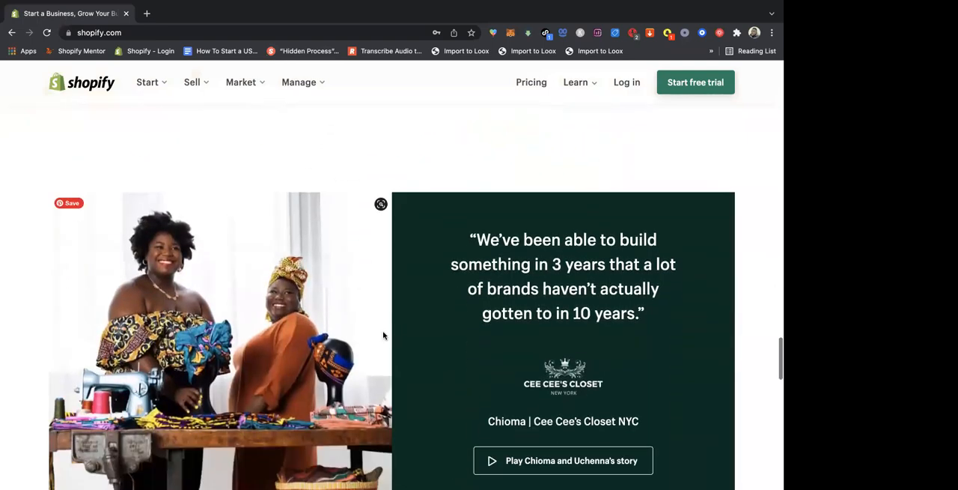
scroll(383, 336, "down", 7)
scroll(383, 335, "down", 5)
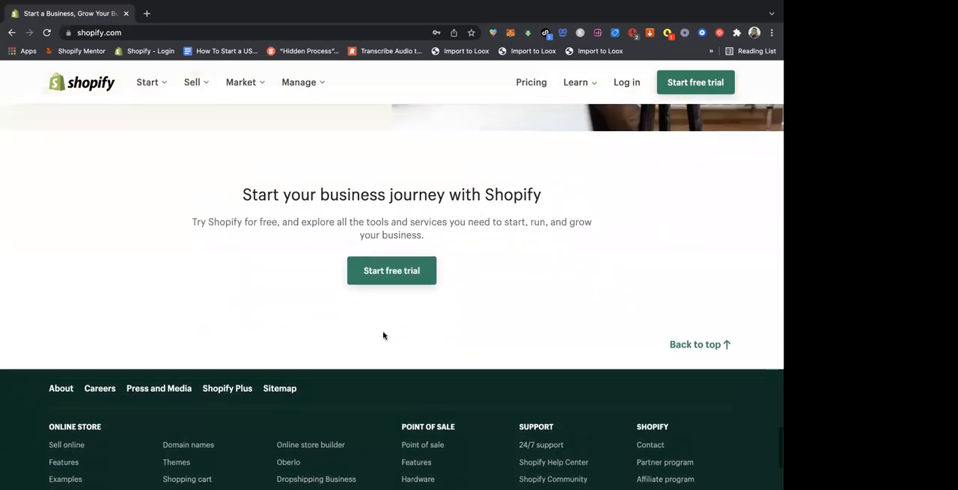
scroll(382, 335, "up", 10)
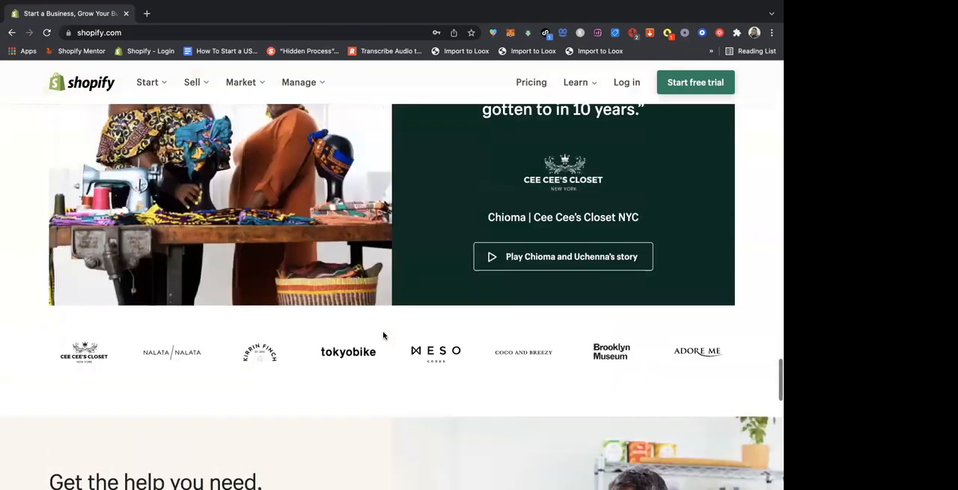
scroll(383, 336, "up", 15)
scroll(382, 339, "up", 15)
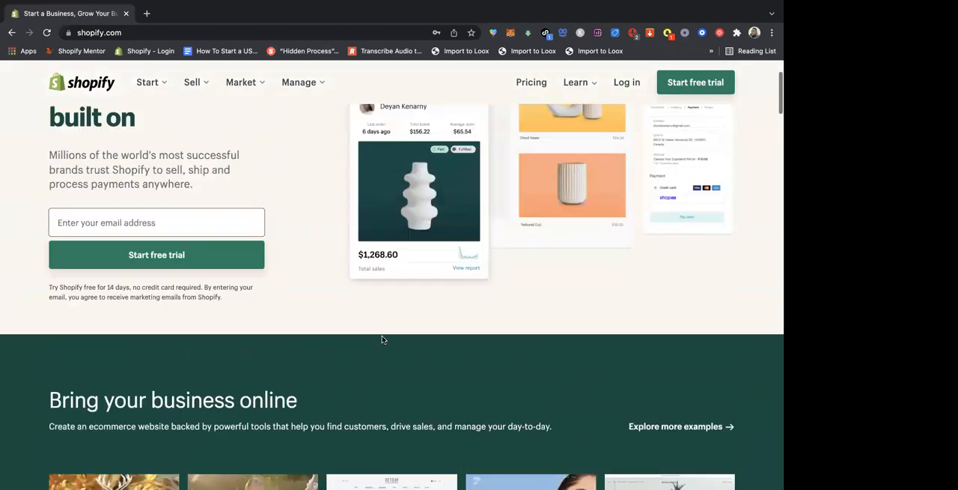
scroll(382, 339, "up", 3)
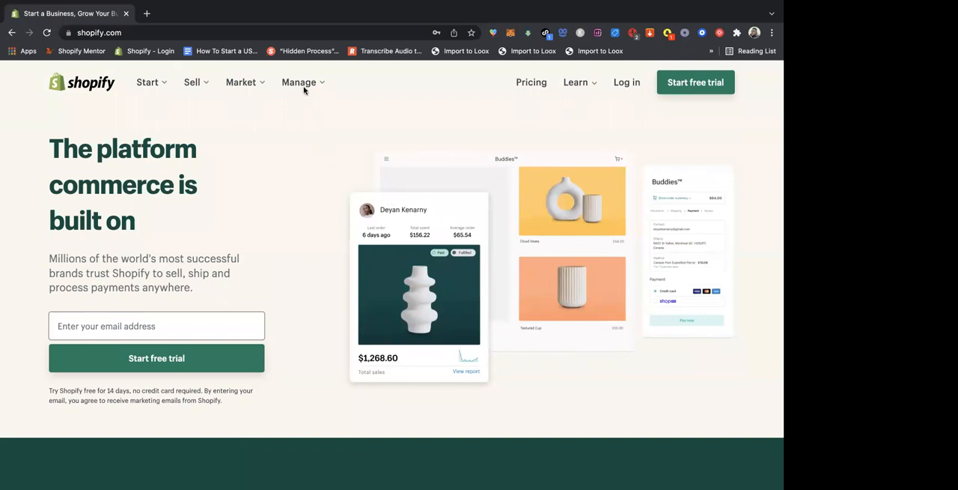
- Highlight the 14-day wording in the homepage's trial note, view the example stores below, and clear the highlight
scroll(262, 200, "down", 2)
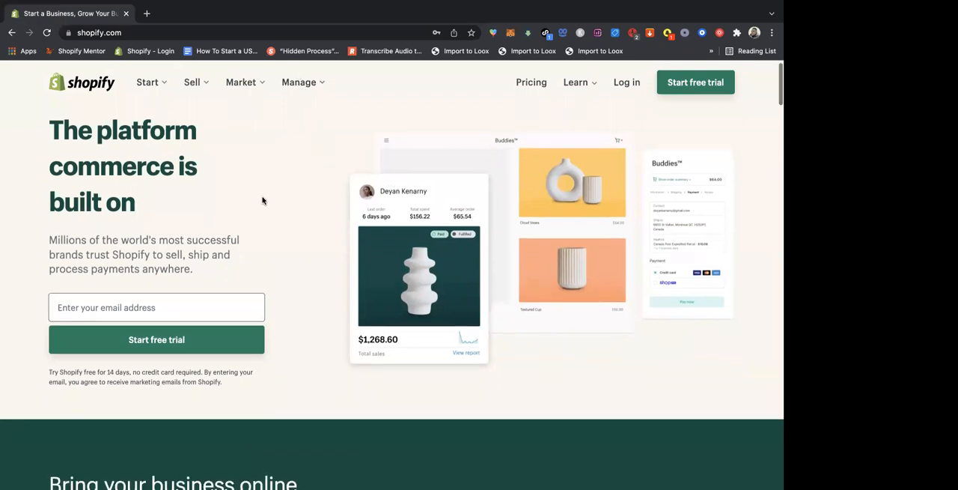
scroll(262, 200, "down", 2)
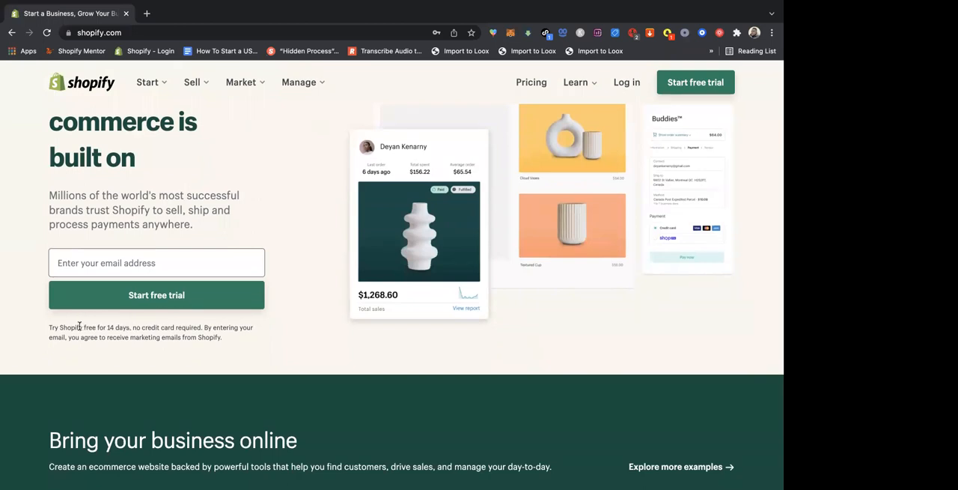
left_click_drag(79, 326, 133, 329)
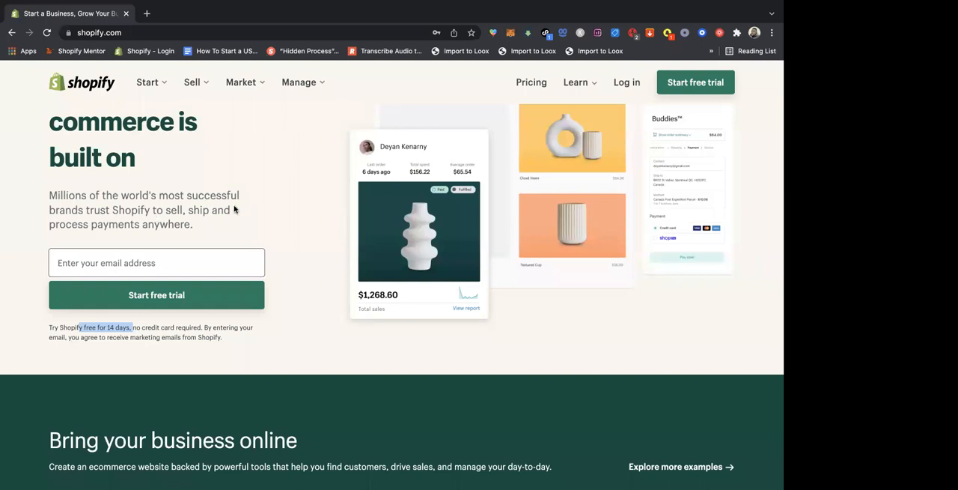
scroll(235, 210, "down", 5)
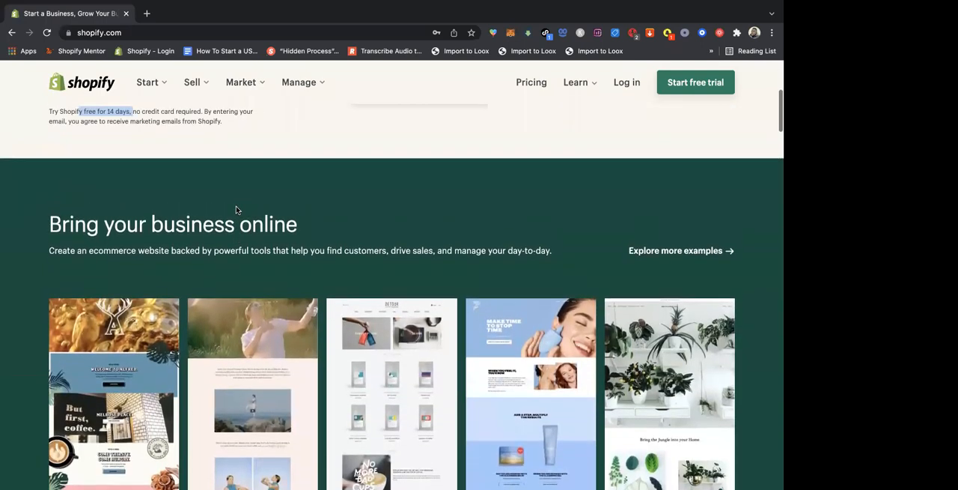
scroll(234, 209, "down", 2)
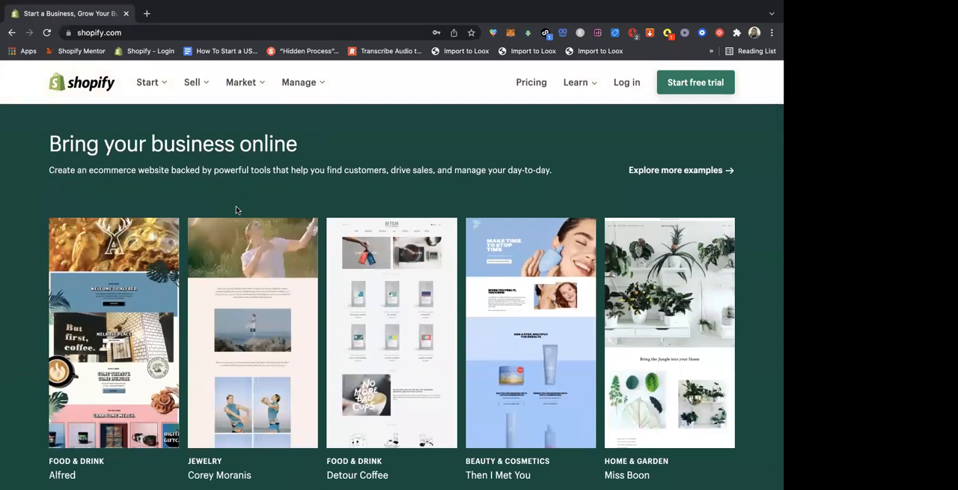
scroll(235, 210, "up", 8)
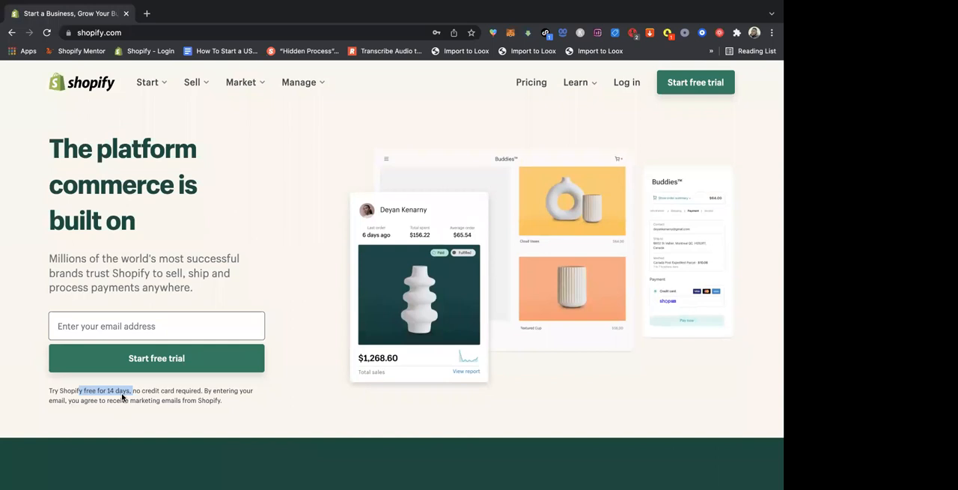
left_click(264, 172)
left_click(166, 32)
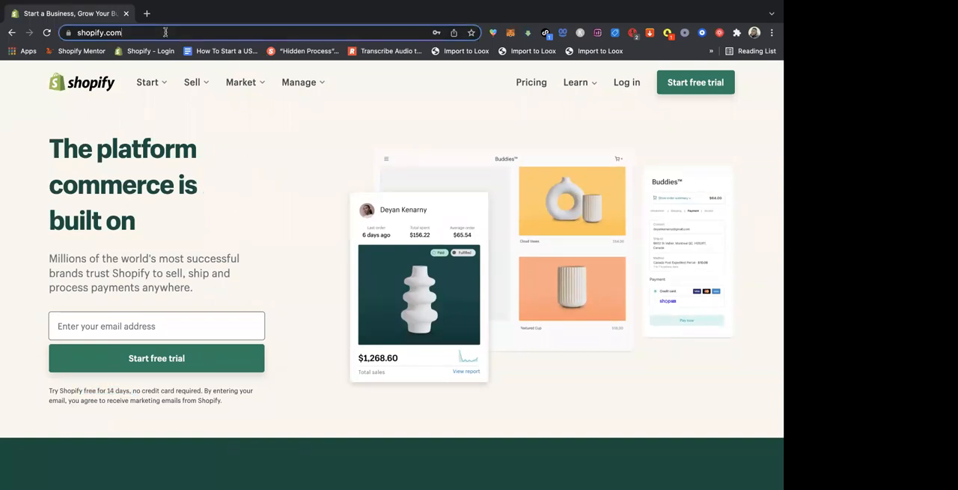
left_click(166, 32)
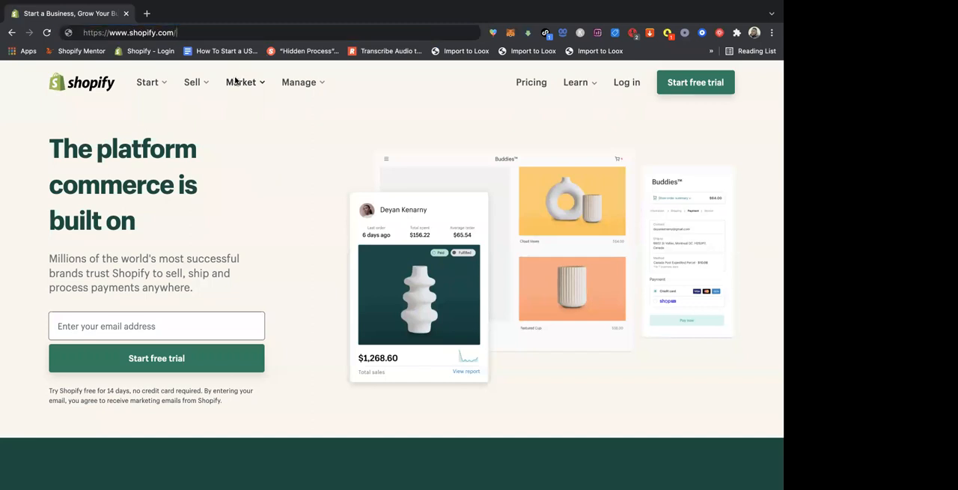
type("/")
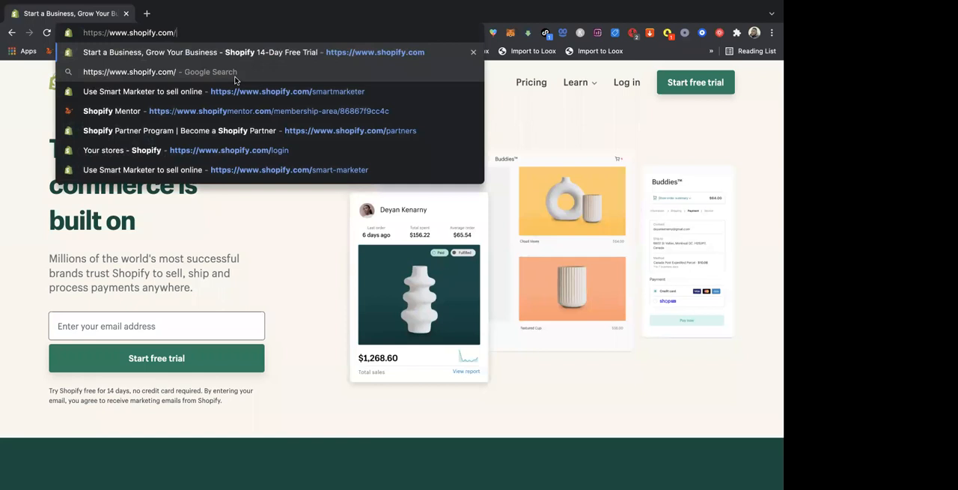
type("smart")
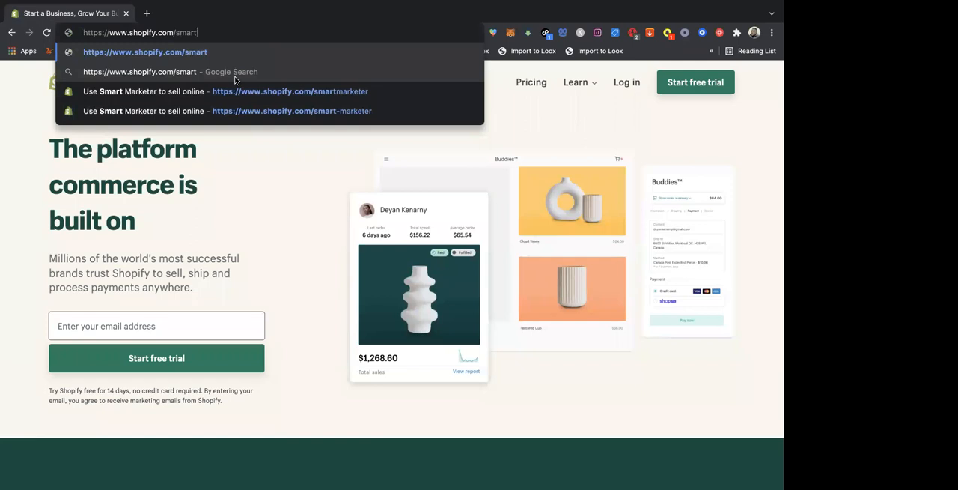
type("ma")
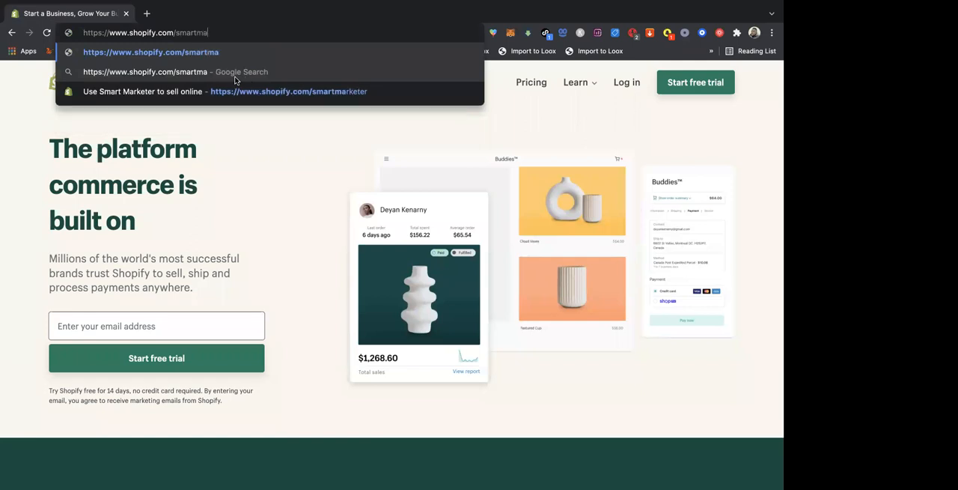
type("rketer")
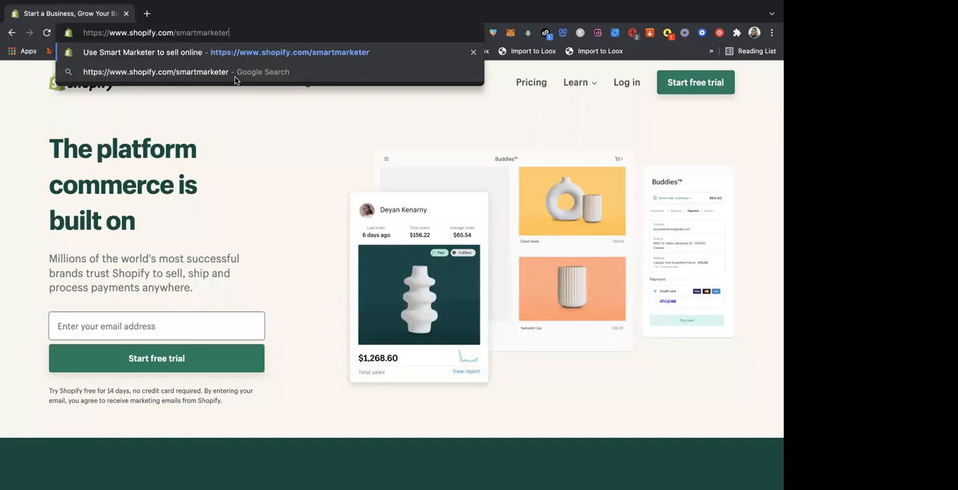
key("Return")
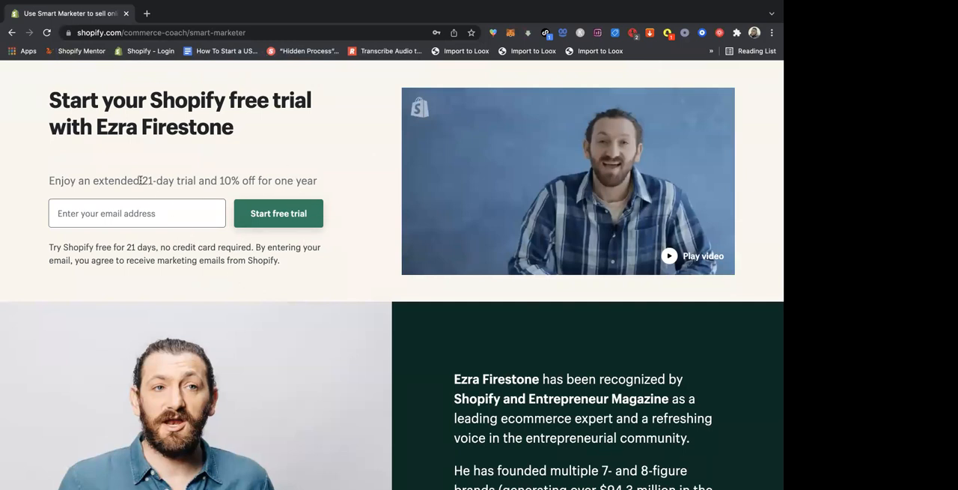
- Highlight "21-day trial and 10% off for one year" in the offer line and check the e-mail field without filling it
left_click_drag(141, 180, 318, 181)
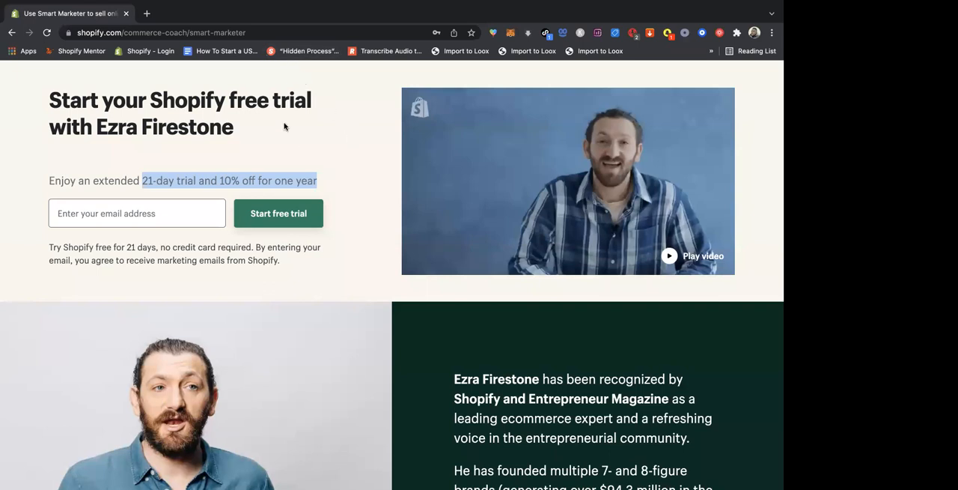
left_click(303, 142)
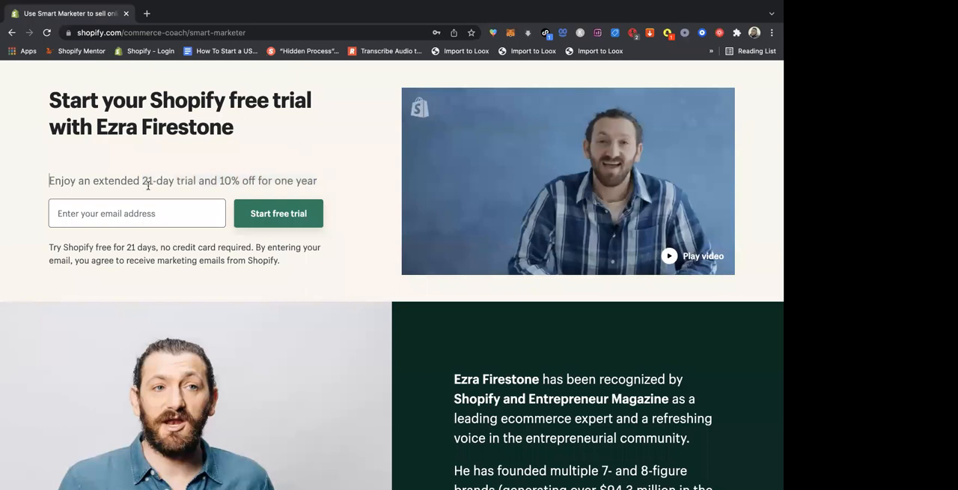
left_click(125, 215)
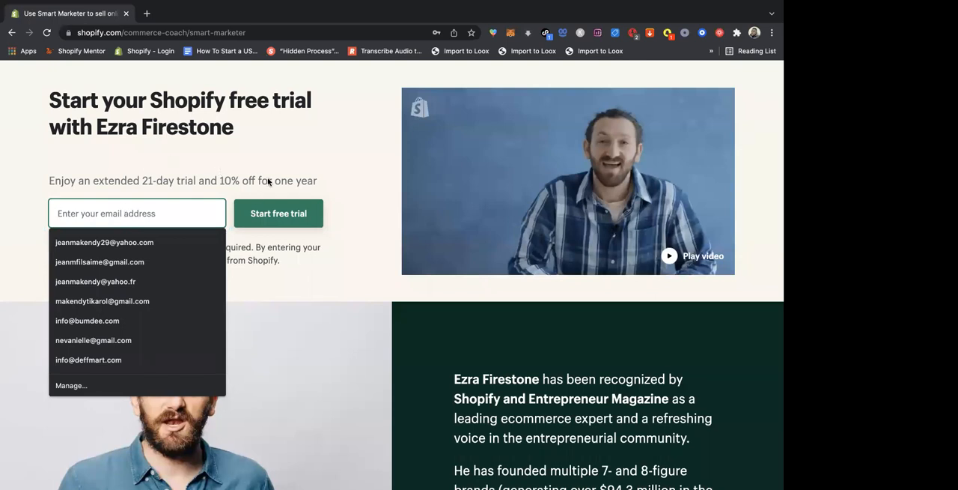
left_click(257, 151)
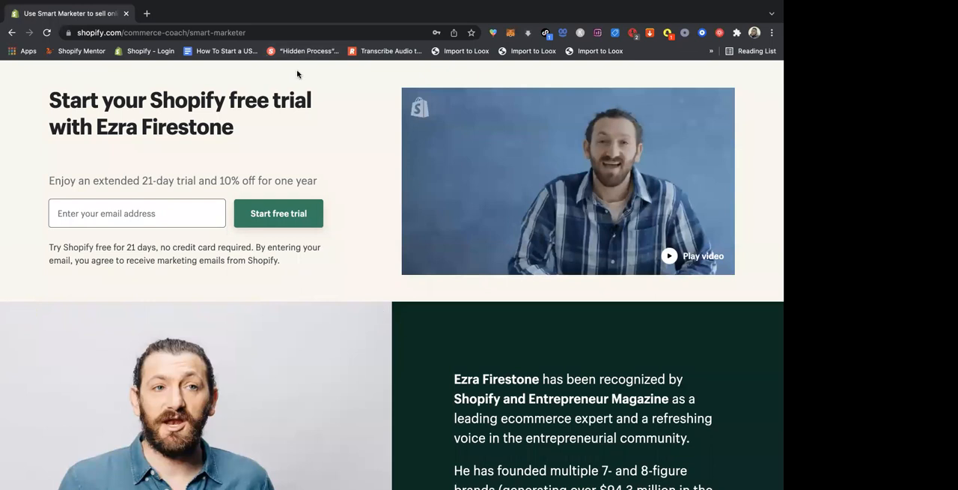
- Enter a sample e-mail address in the partner offer form and start the free trial to open the store creation form
left_click(163, 215)
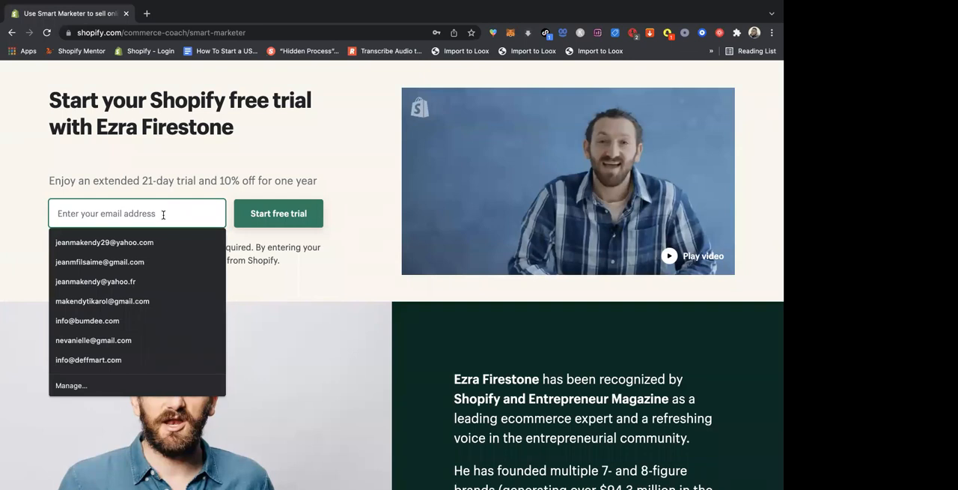
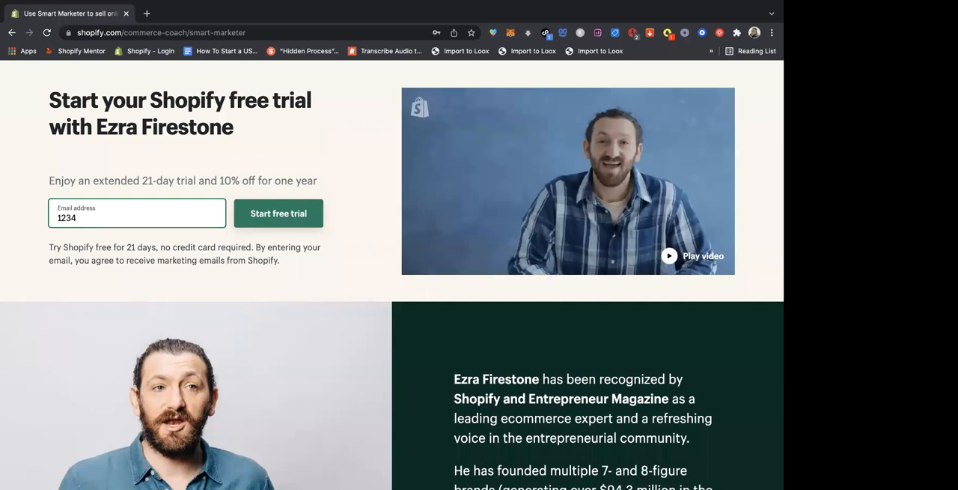
mouse_move(256, 426)
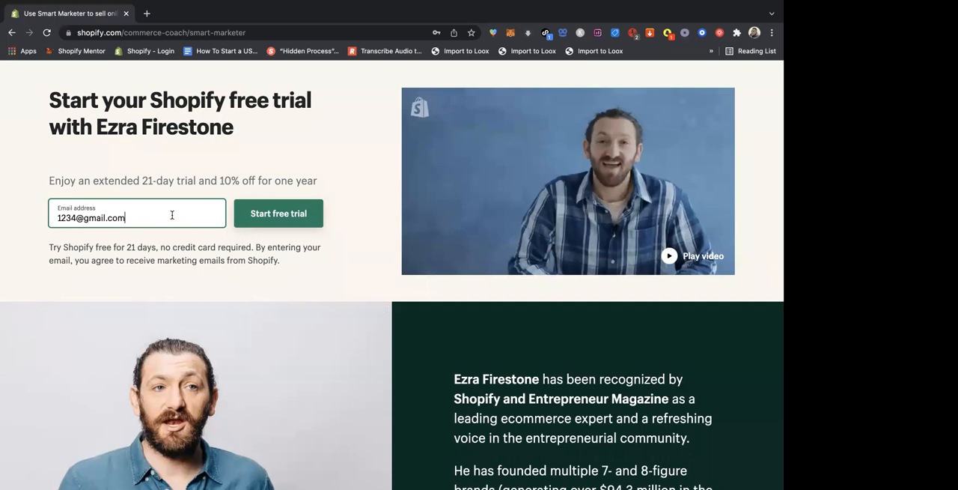
left_click(283, 216)
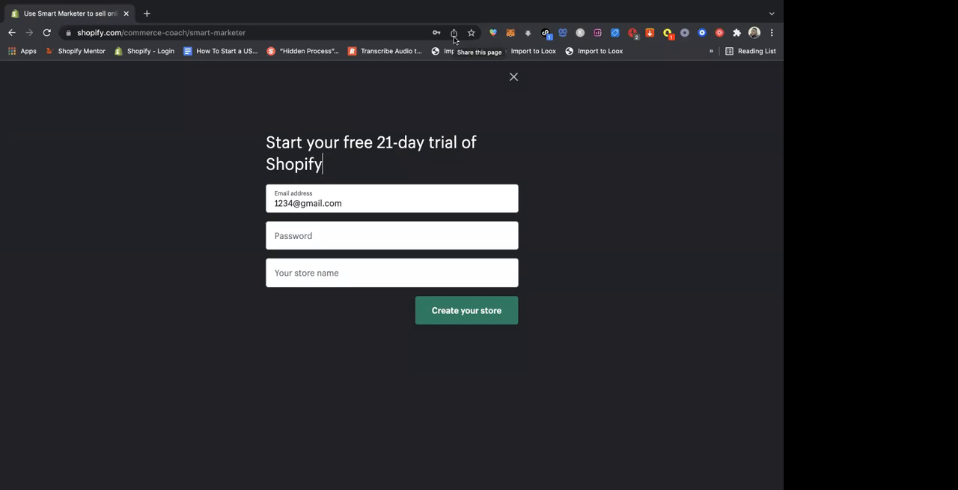
- Enter an account password in the store creation form and dismiss the saved-login suggestions
left_click(350, 230)
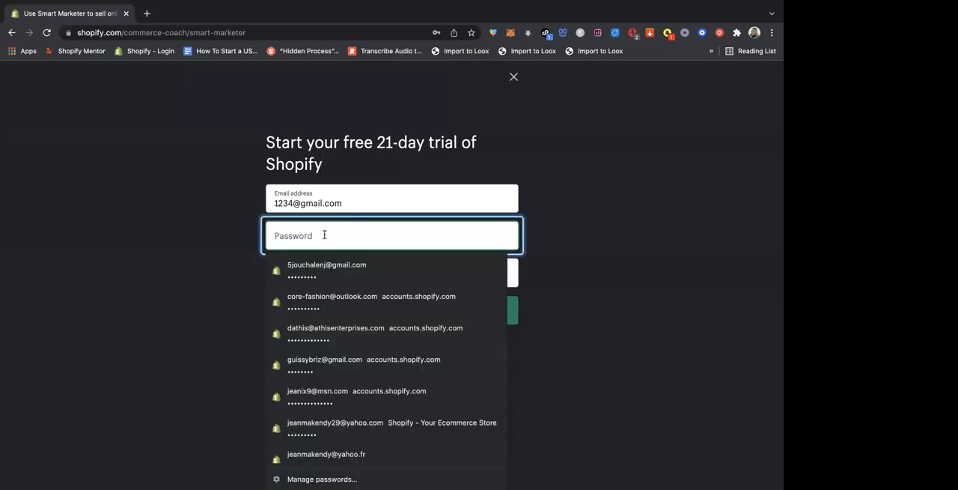
type("1")
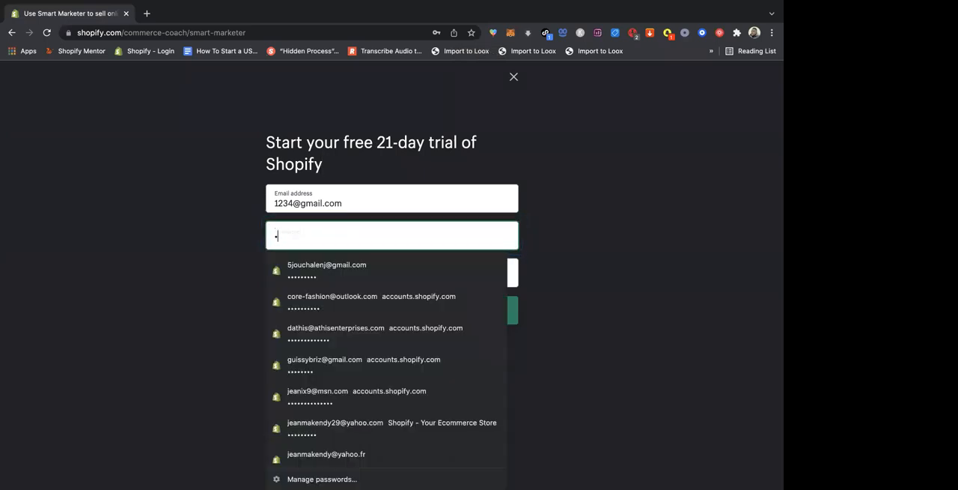
type("23456789")
left_click(564, 202)
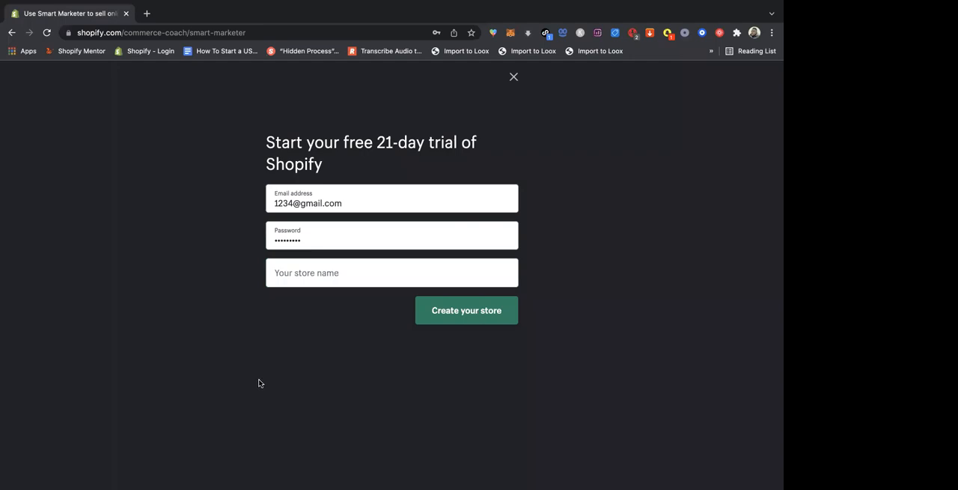
- Enter "Alelouya" as the store name in the store creation form
left_click(310, 274)
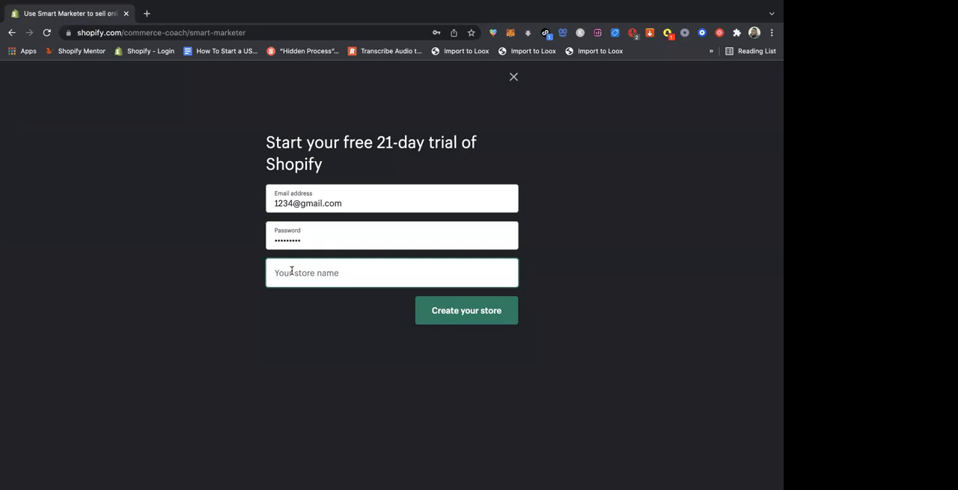
type("Ale")
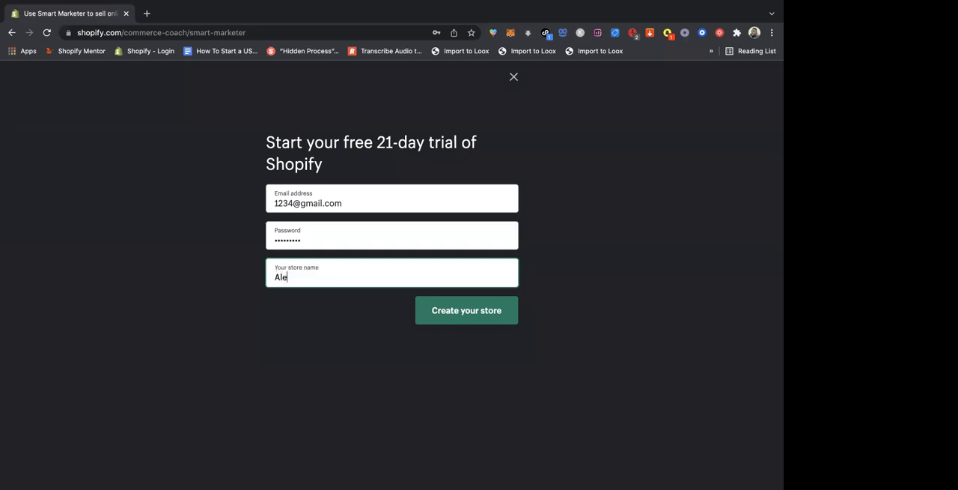
type("louya")
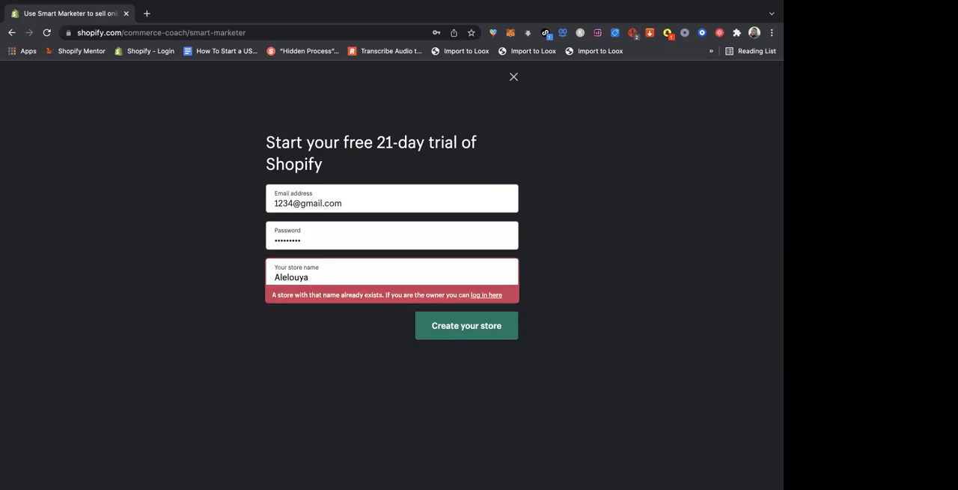
- Change the store name to "Halelouya", close the store creation form and select the sample e-mail address on the offer page
key("Left")
key("Left")
key("Left")
key("Left")
key("Left")
key("Left")
key("Left")
key("Left")
type("H")
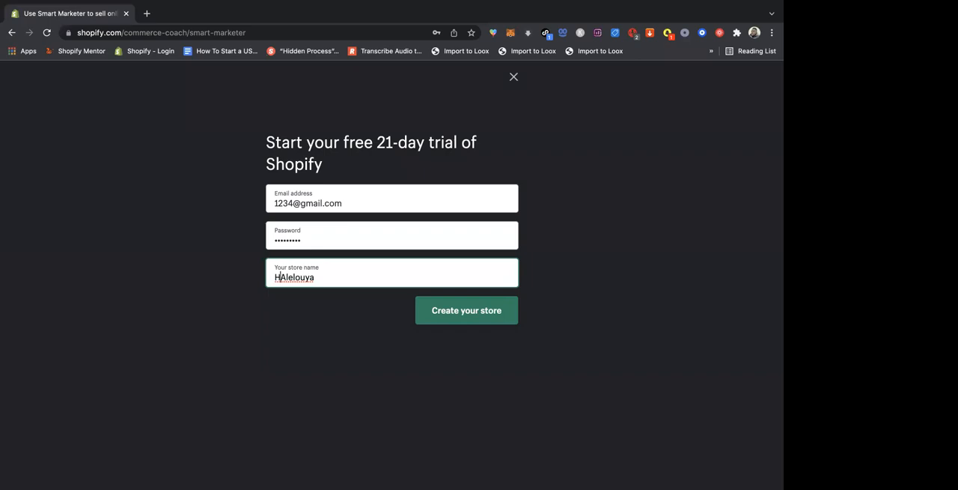
key("Delete")
type("a")
left_click(515, 78)
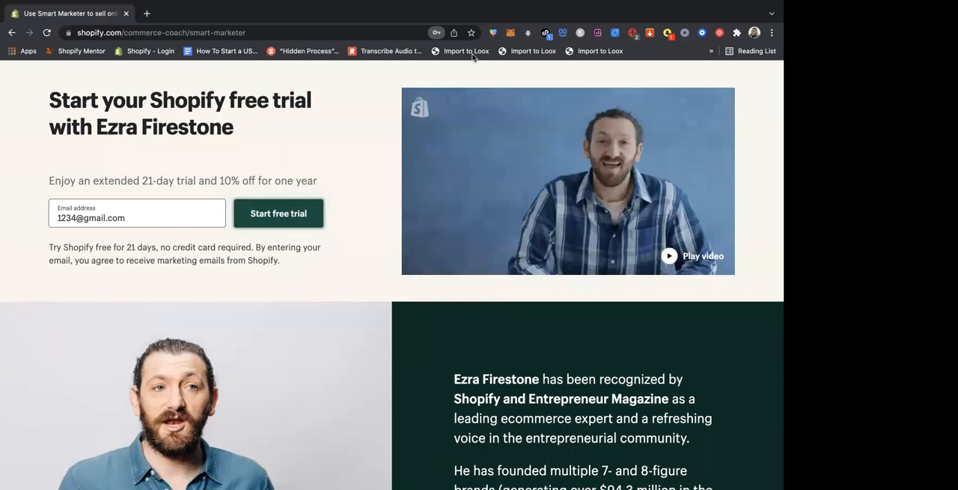
triple_click(118, 219)
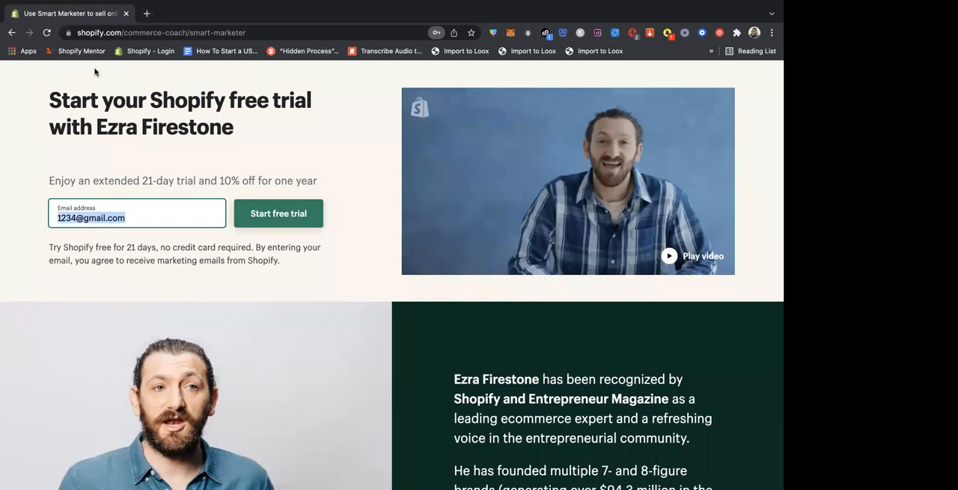
- Load shopify.com in a new browser tab and highlight "for 14 days," in the homepage's trial note
left_click(146, 13)
type("shopify.com")
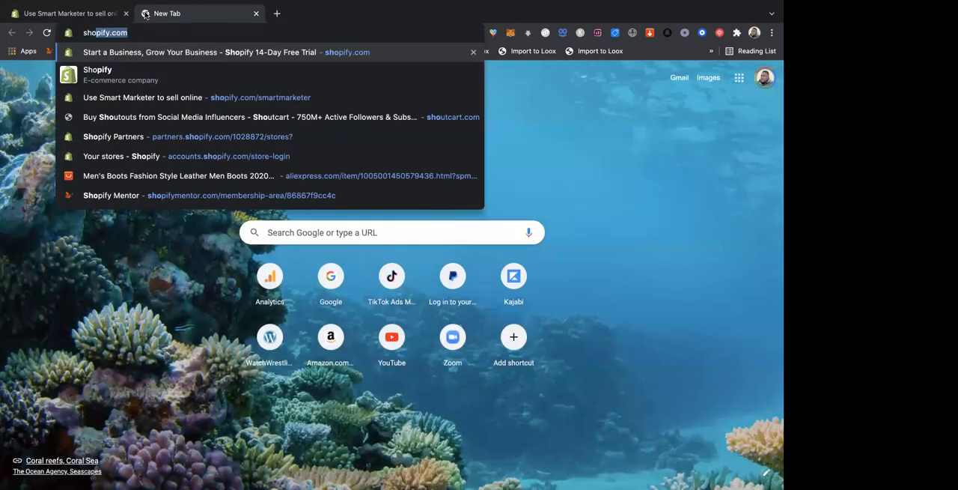
key("Return")
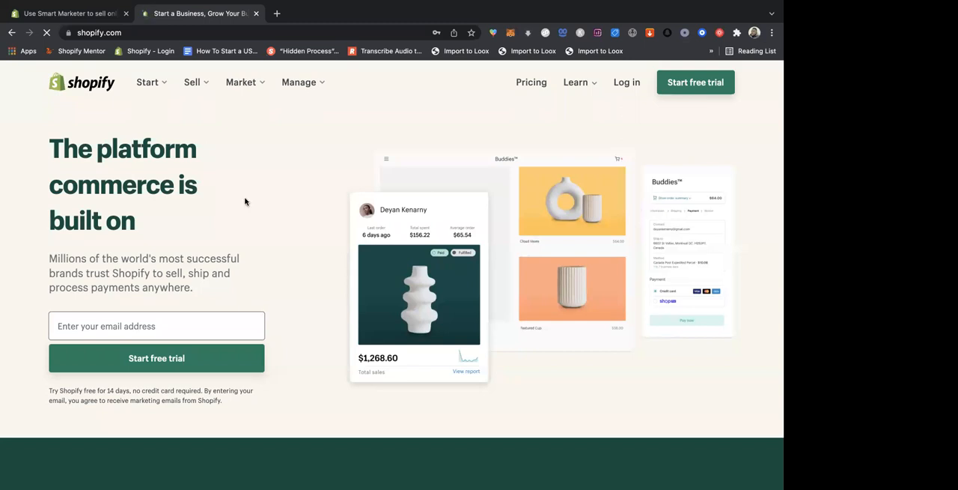
scroll(247, 200, "down", 4)
left_click_drag(132, 255, 94, 254)
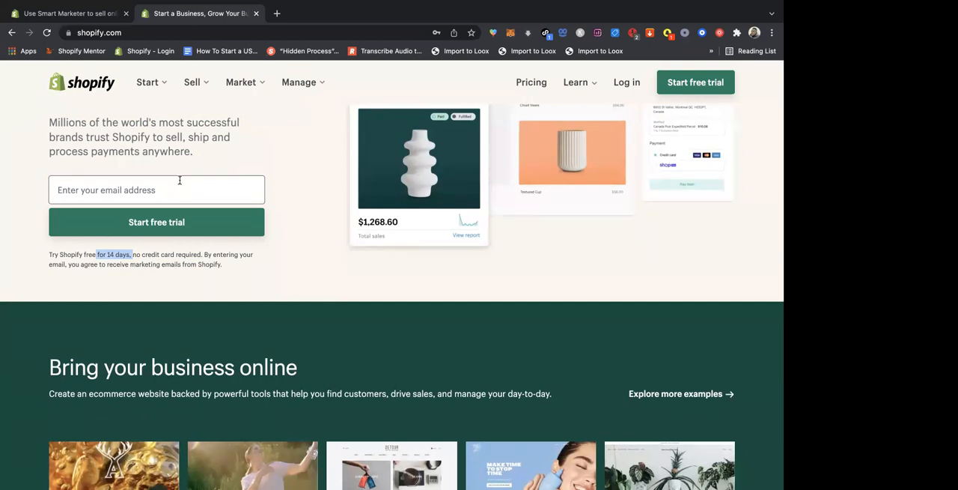
- Add /smartmarketer to the Shopify homepage address and load the partner offer page
left_click(149, 33)
left_click(149, 32)
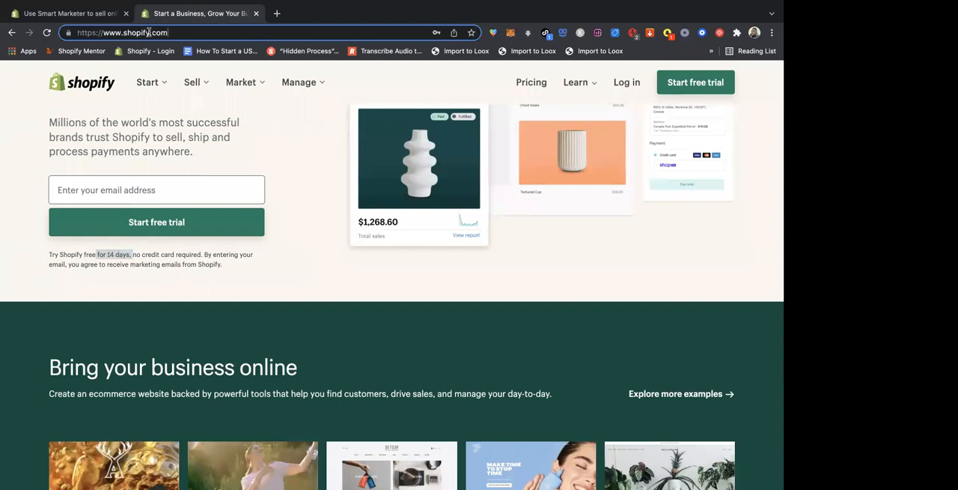
type("/")
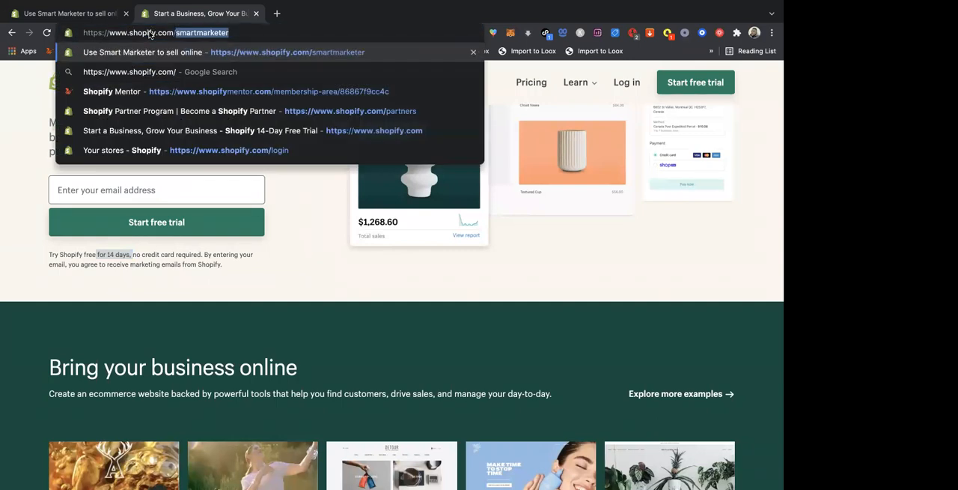
key("BackSpace")
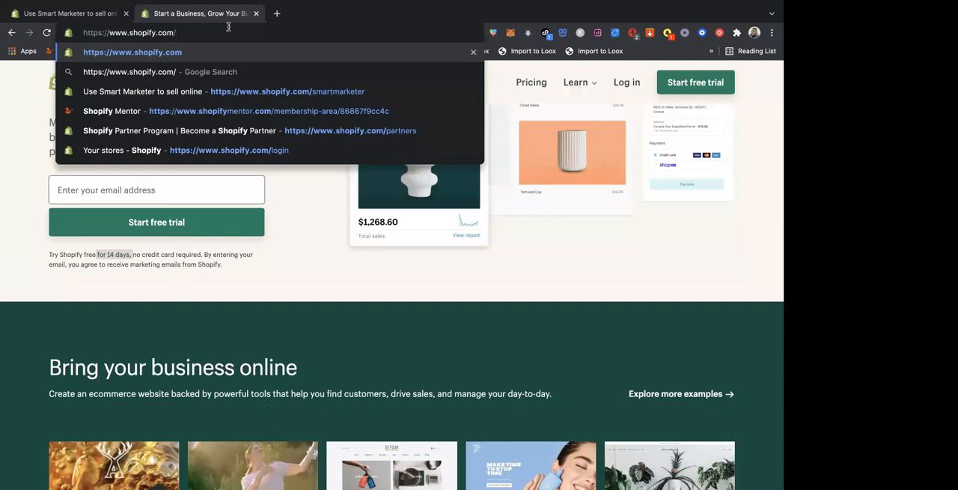
type("sm")
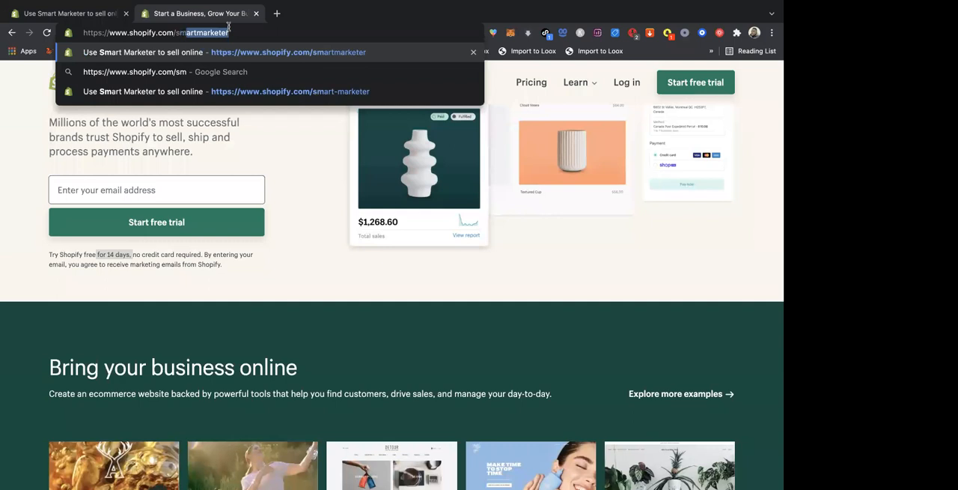
type("art")
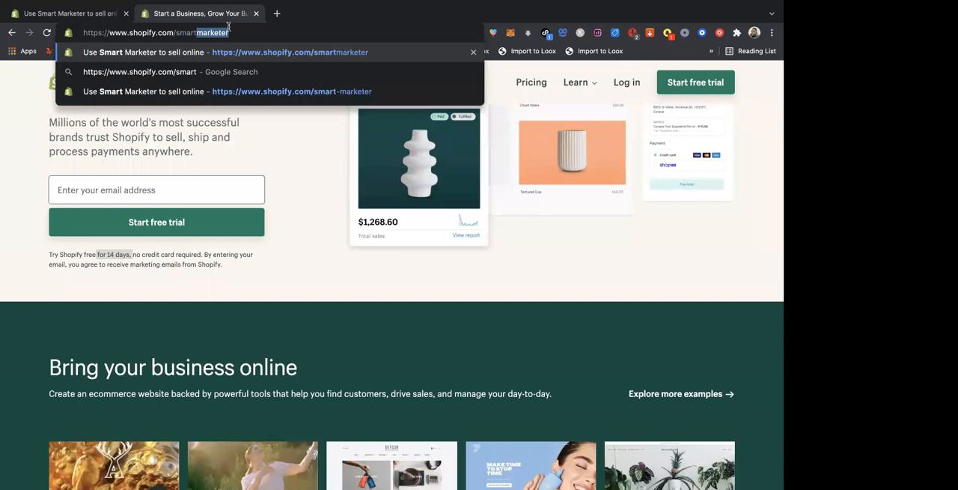
key("Right")
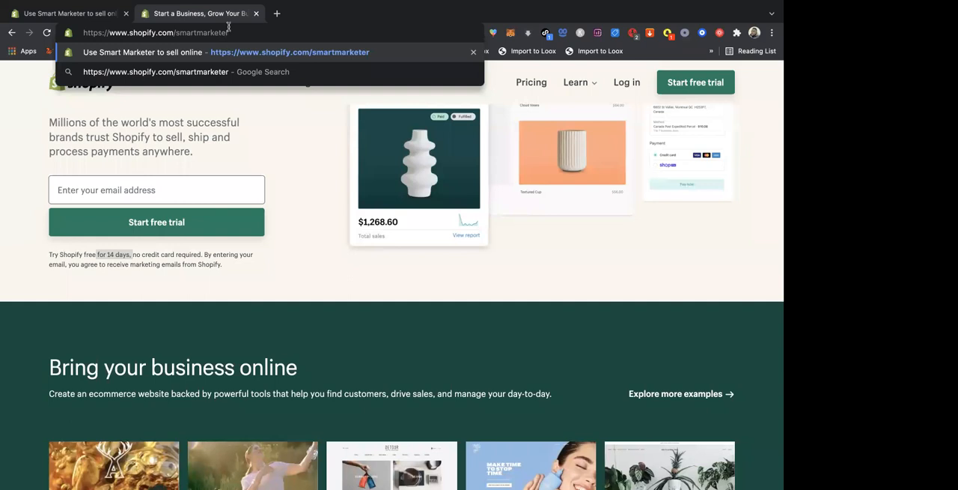
key("Return")
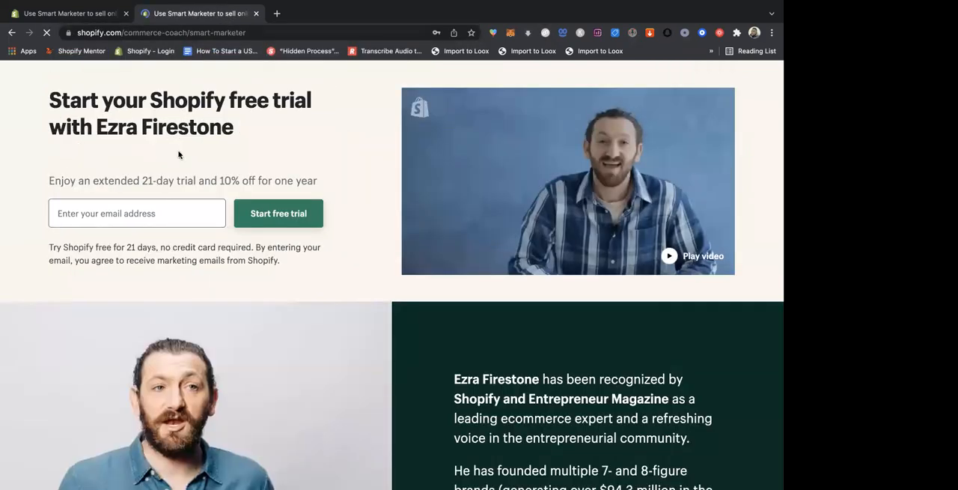
- Highlight "21-day trial" and "10% off for one year" one after the other in the offer line
left_click_drag(196, 181, 141, 181)
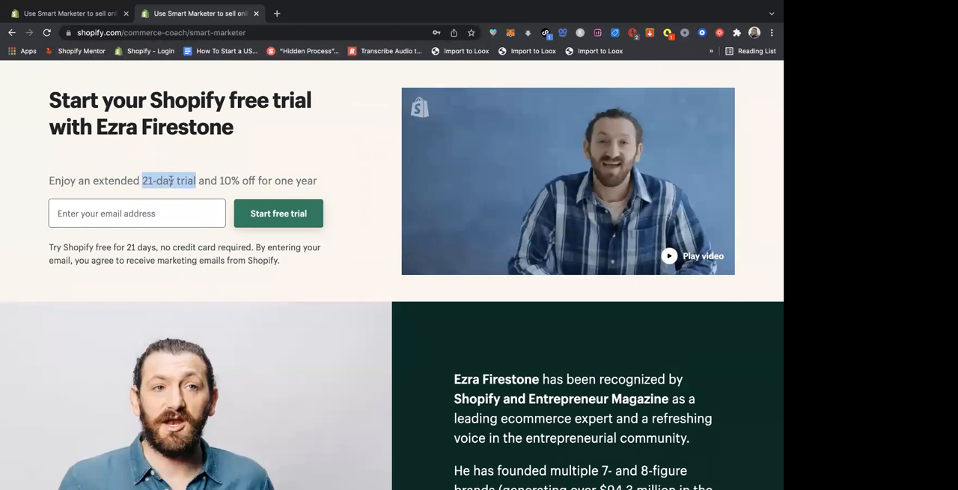
left_click(217, 181)
left_click_drag(217, 181, 317, 181)
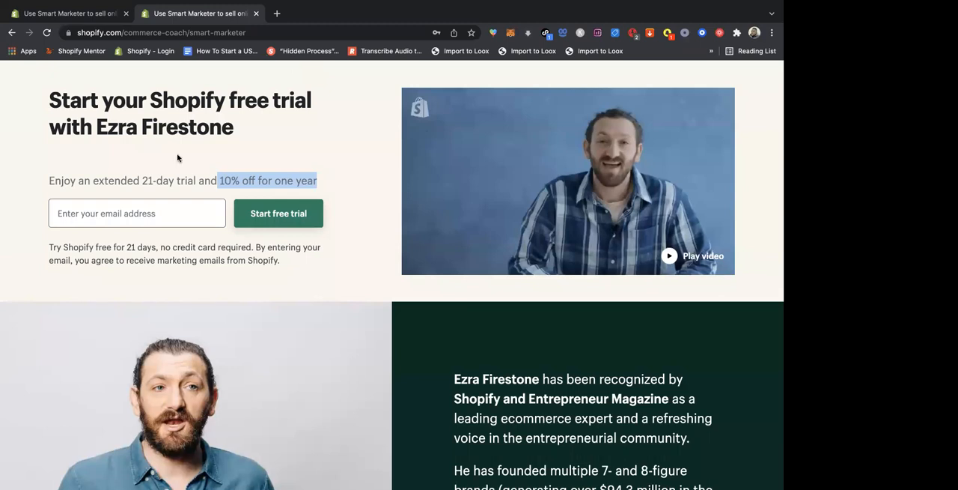
- Check the offer page's e-mail field without filling it, and close the older partner offer tab
left_click(142, 211)
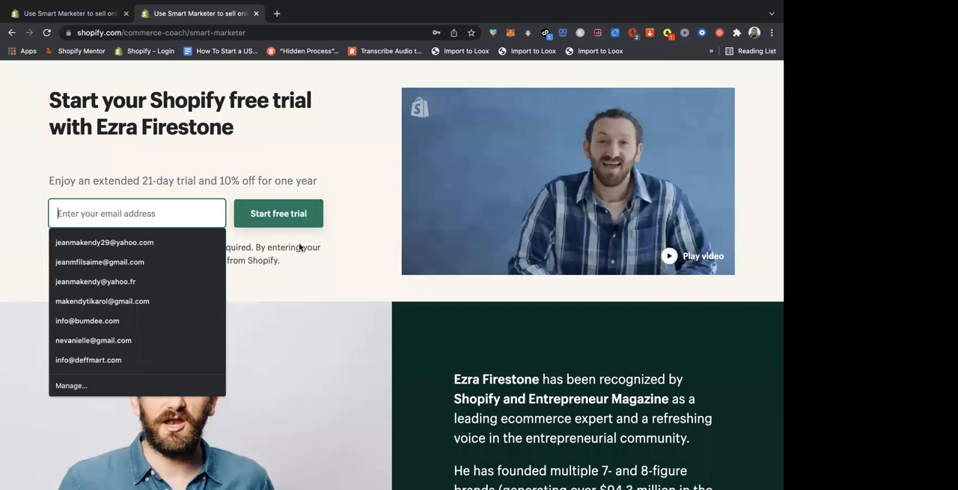
left_click(287, 262)
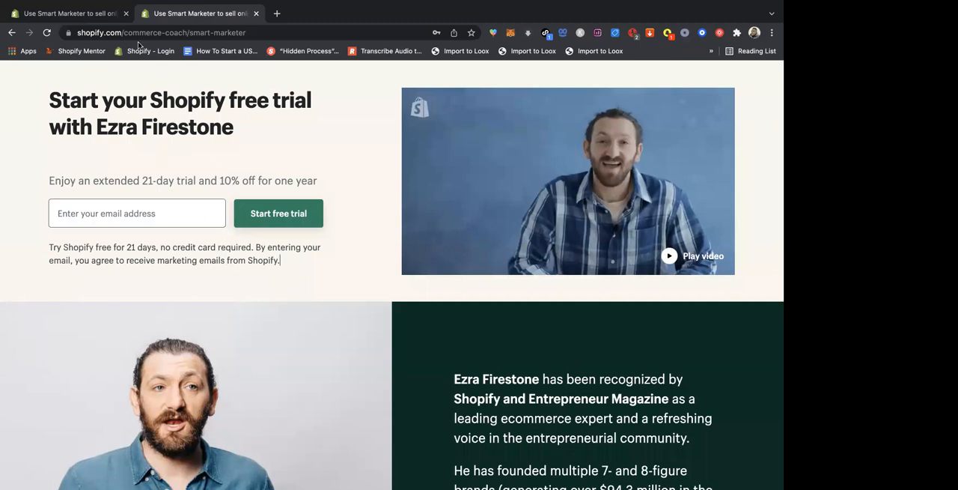
left_click(125, 13)
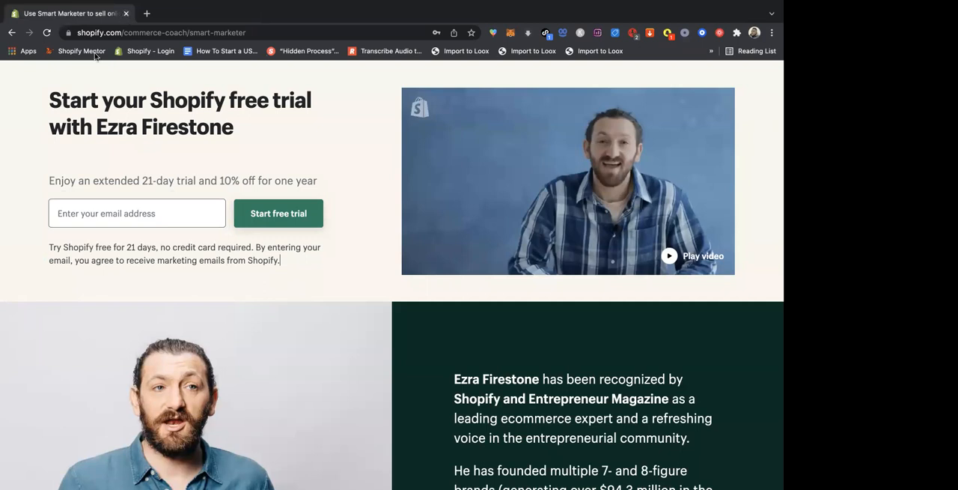
- Enter the new sample e-mail address in the partner offer form and start the free trial, dismissing the saved-login suggestions
left_click(113, 213)
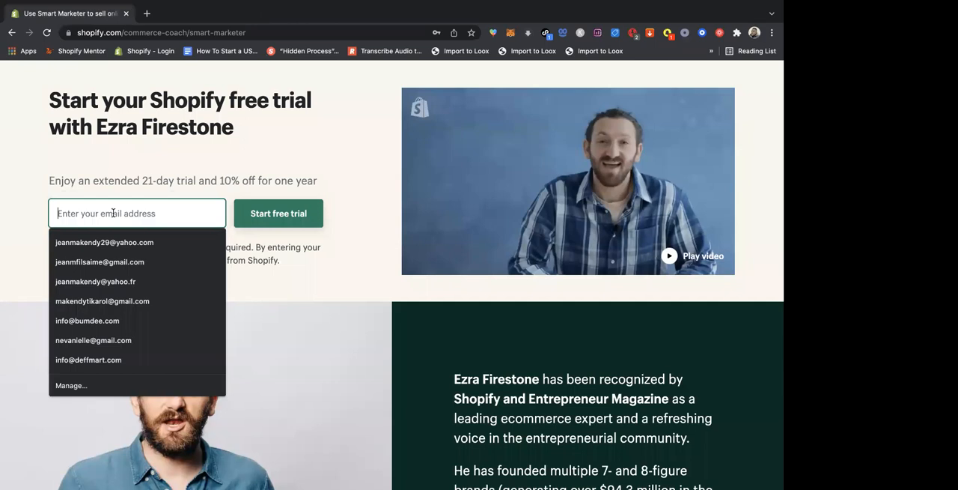
left_click(113, 213)
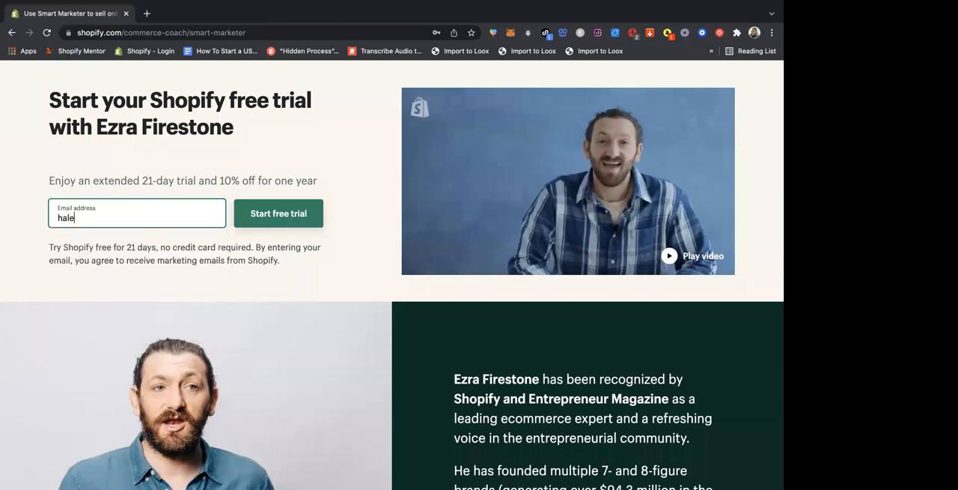
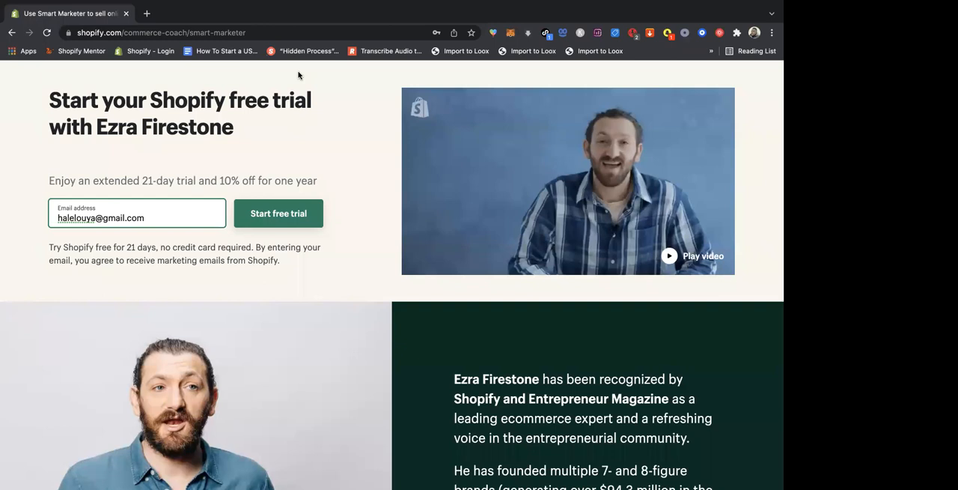
left_click(279, 216)
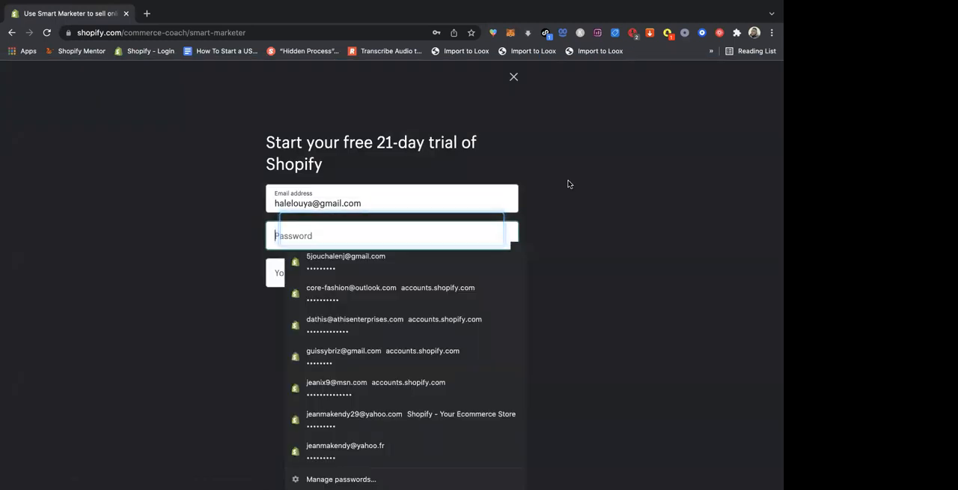
left_click(568, 183)
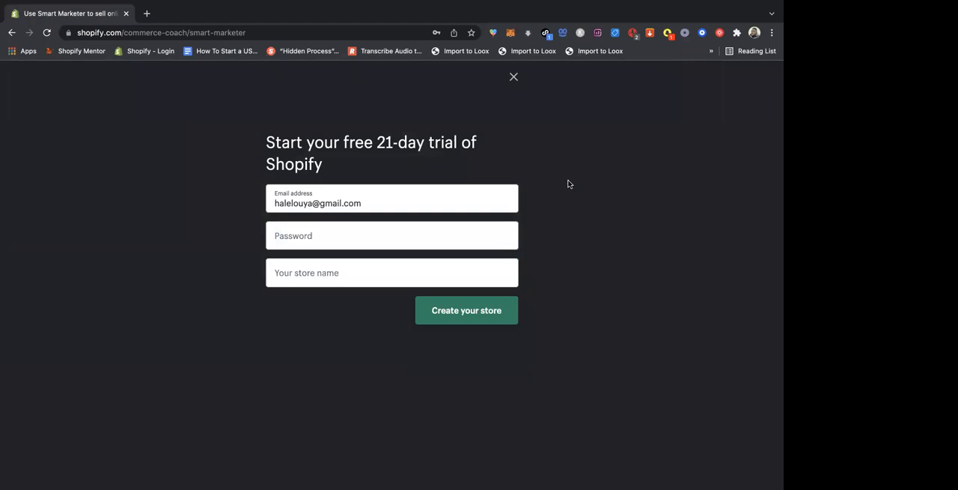
- Enter the account password in the 21-day trial sign-up form
left_click(335, 238)
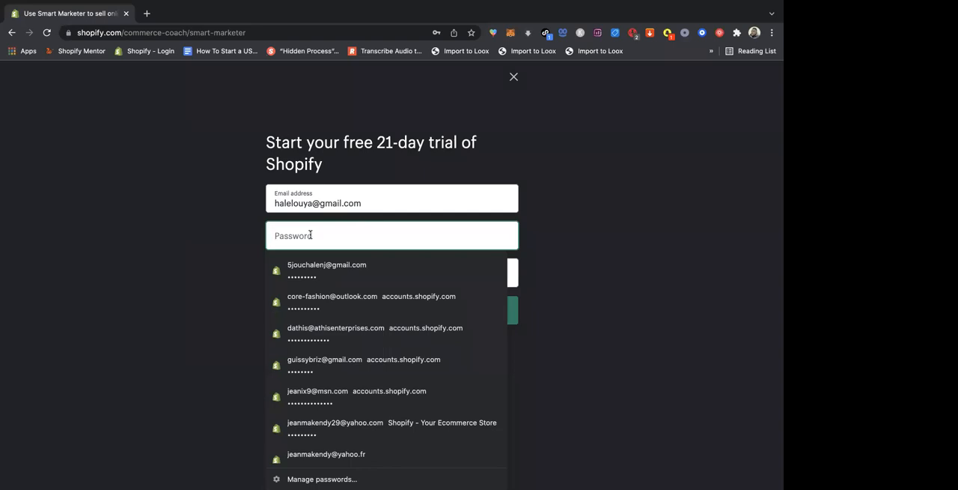
left_click(637, 164)
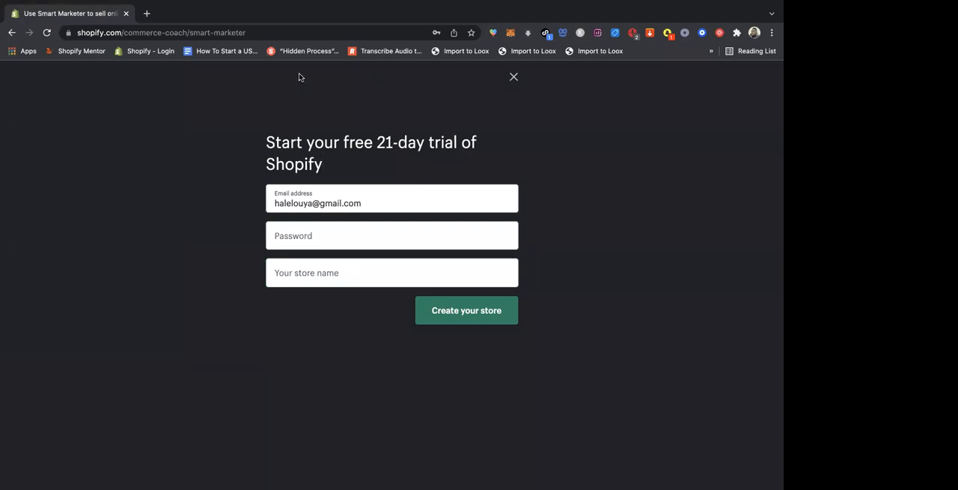
left_click(308, 241)
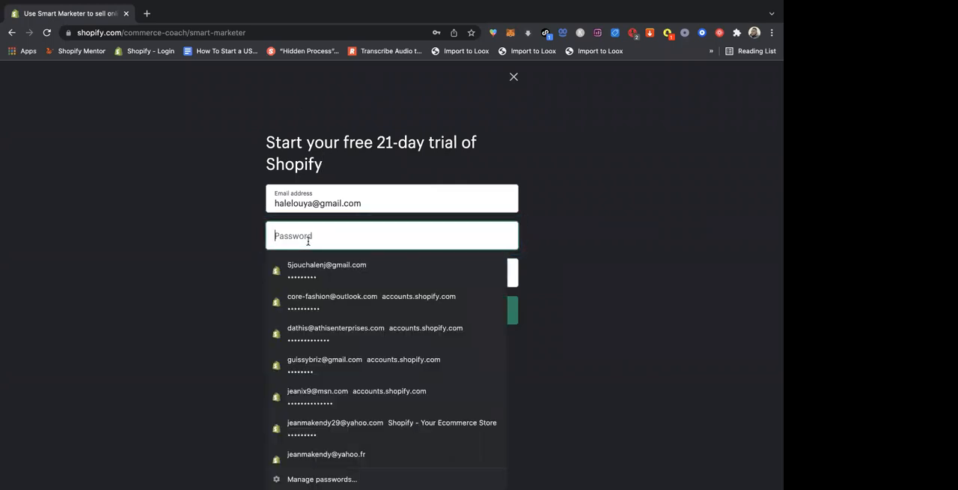
type("•••••••••")
left_click(579, 173)
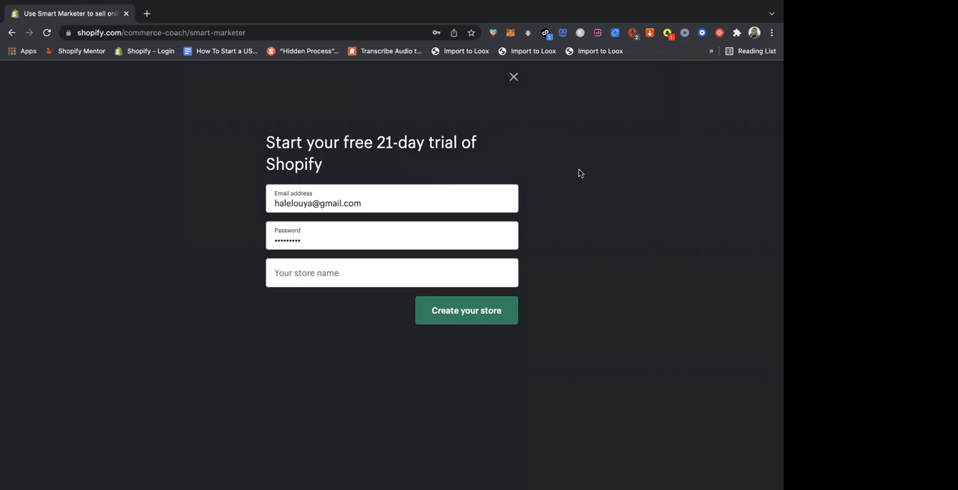
- Enter "Halelouya" as the store name in the 21-day trial sign-up form
left_click(376, 268)
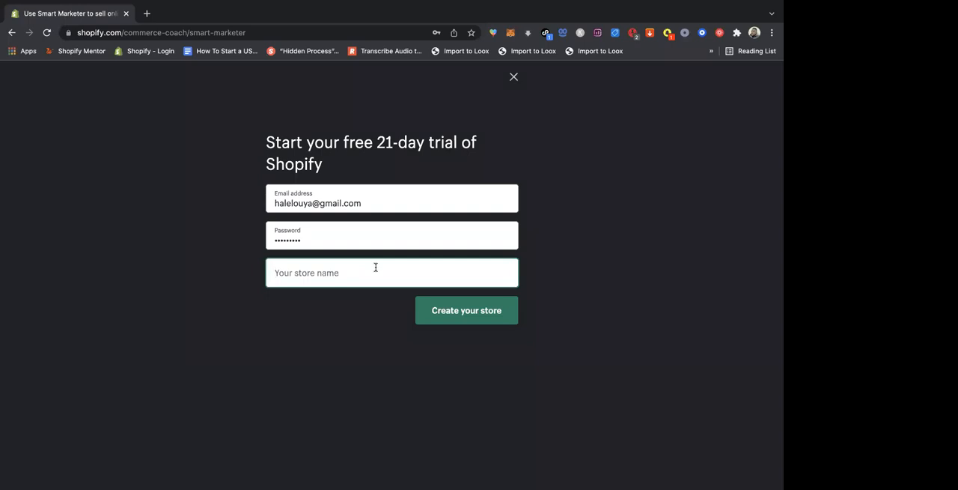
type("Halel")
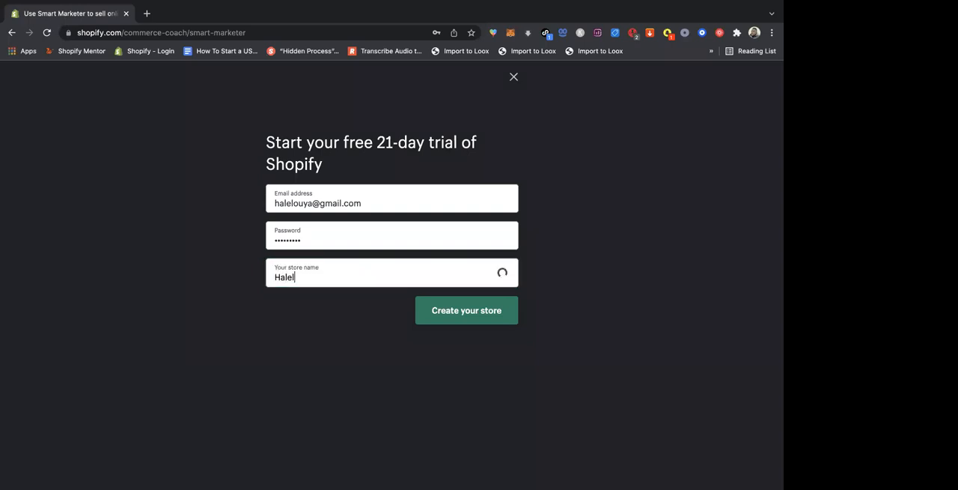
type("ouya")
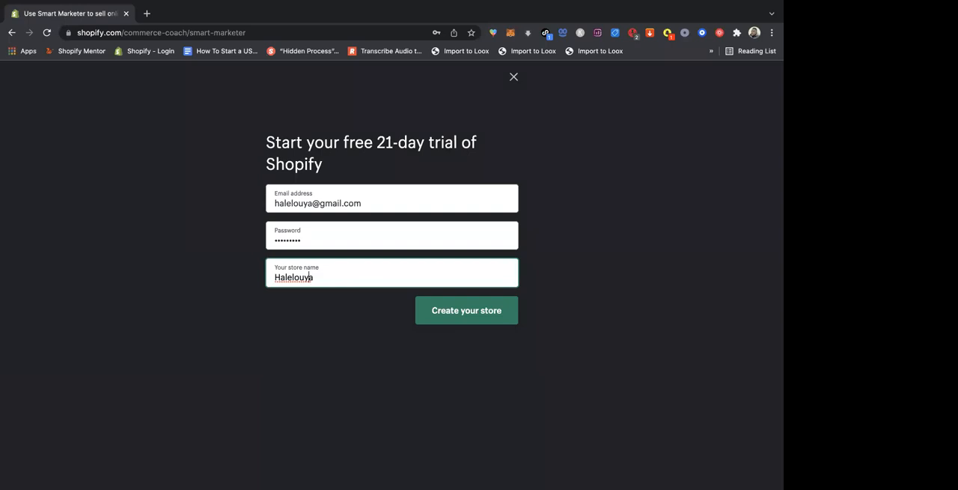
- Replace the capital first letter of the store name so it reads "halelouya"
key("Left")
key("Left")
key("BackSpace")
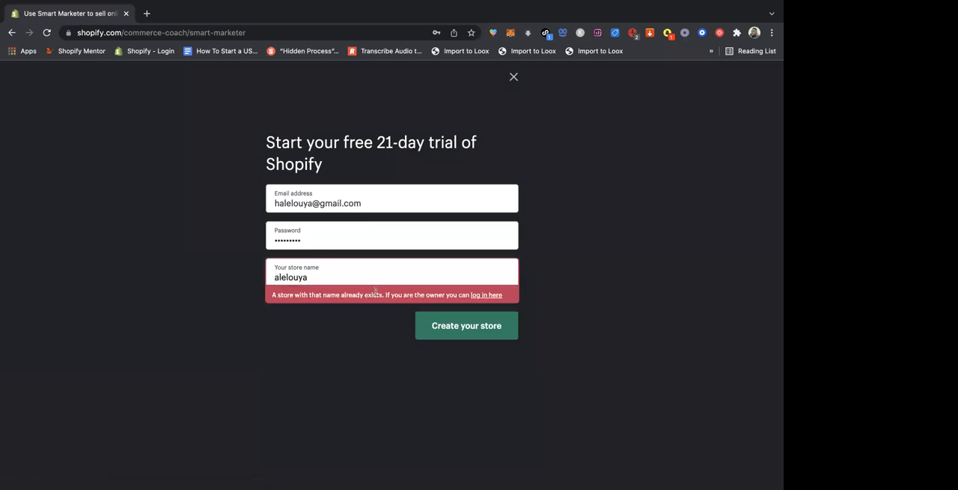
type("h")
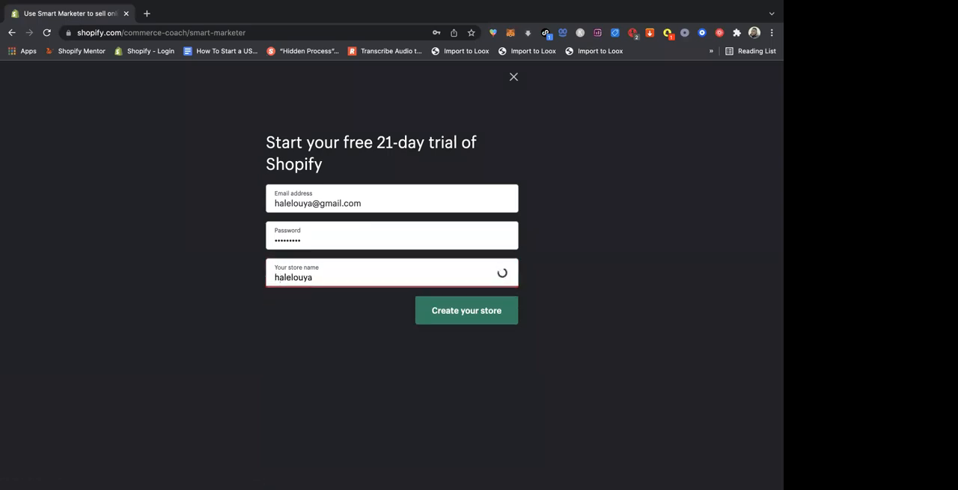
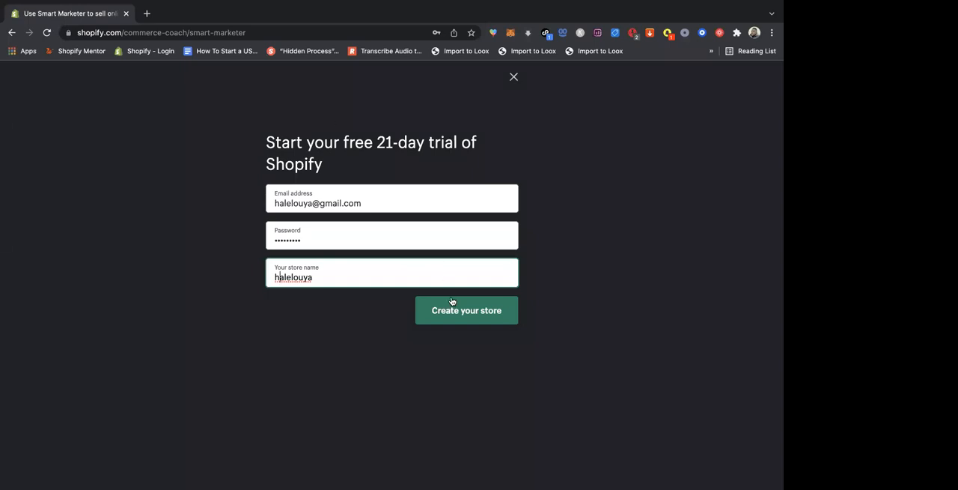
- Create the store and answer the first setup questions with "I'm not selling products yet" and "Yes" to dropshipping
left_click(476, 315)
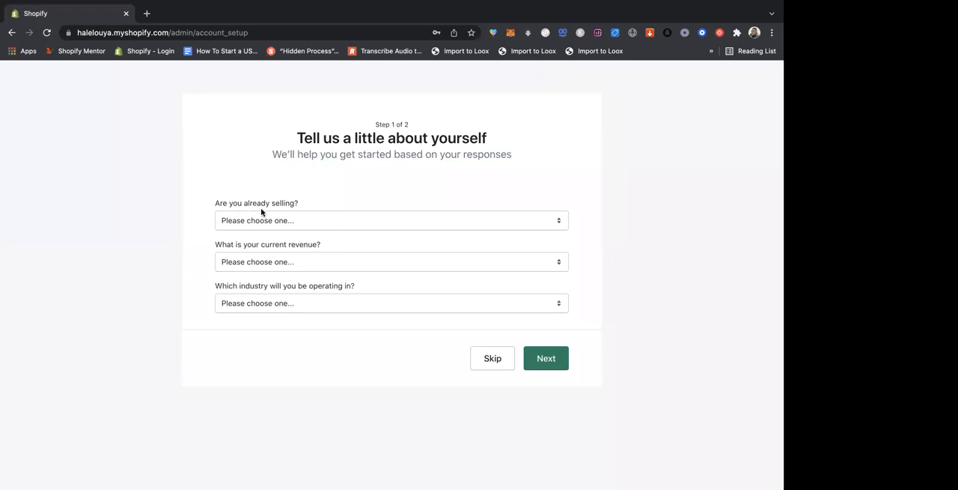
left_click(496, 222)
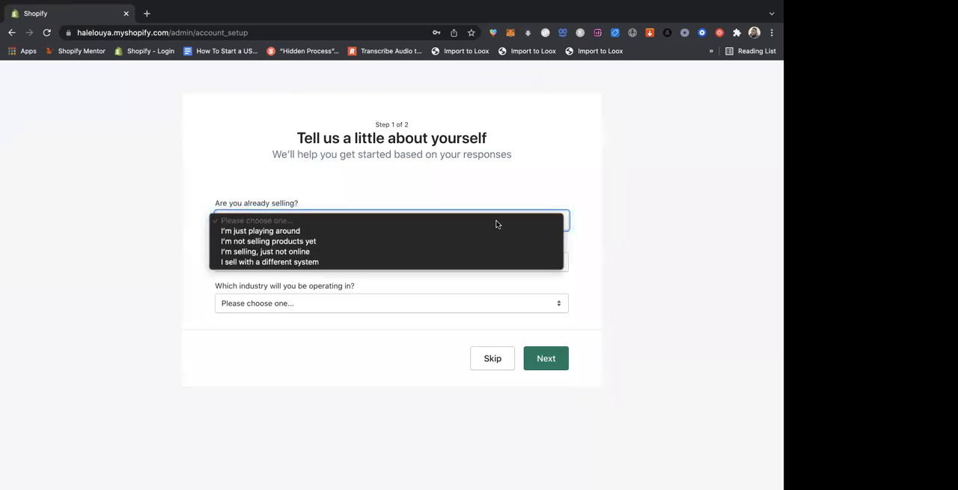
left_click(290, 241)
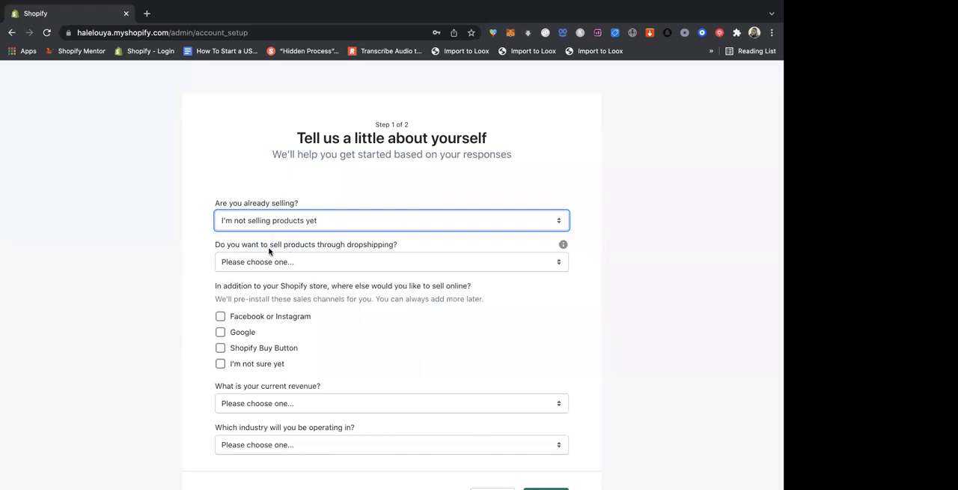
left_click(550, 262)
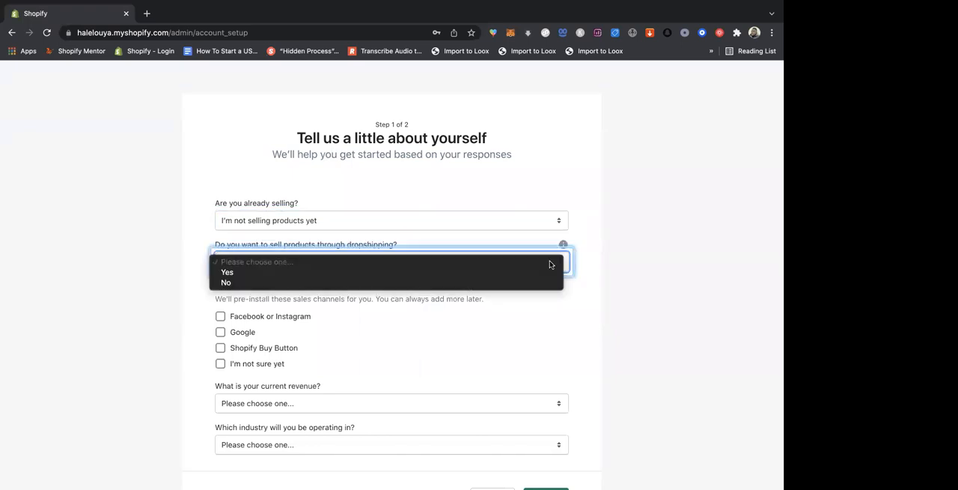
left_click(267, 274)
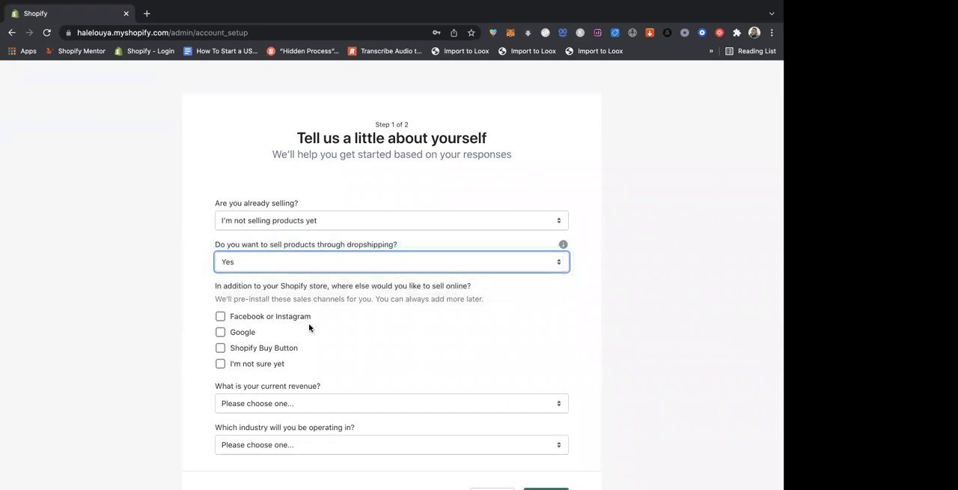
- Choose "I'm not sure yet" for other sales channels, "$0 USD (I'm just getting started)" for revenue and "I haven't decided yet" for industry
left_click(224, 366)
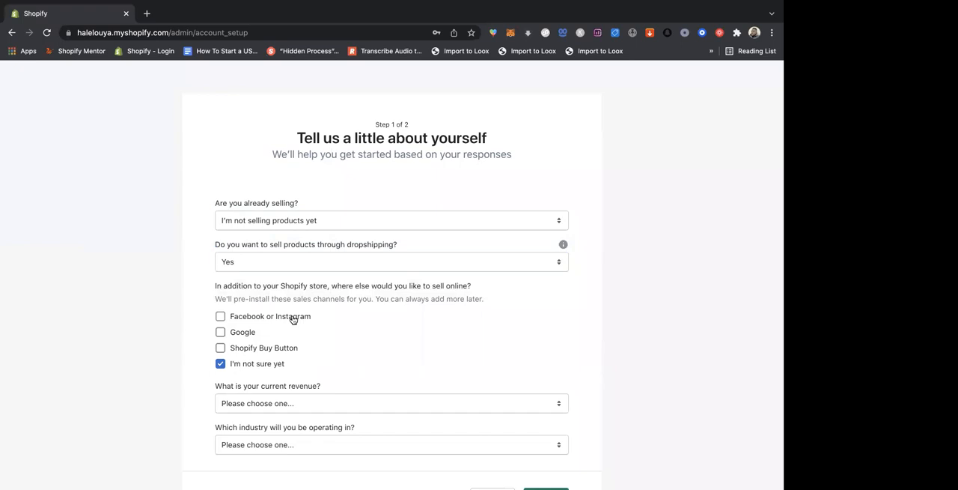
scroll(558, 344, "down", 3)
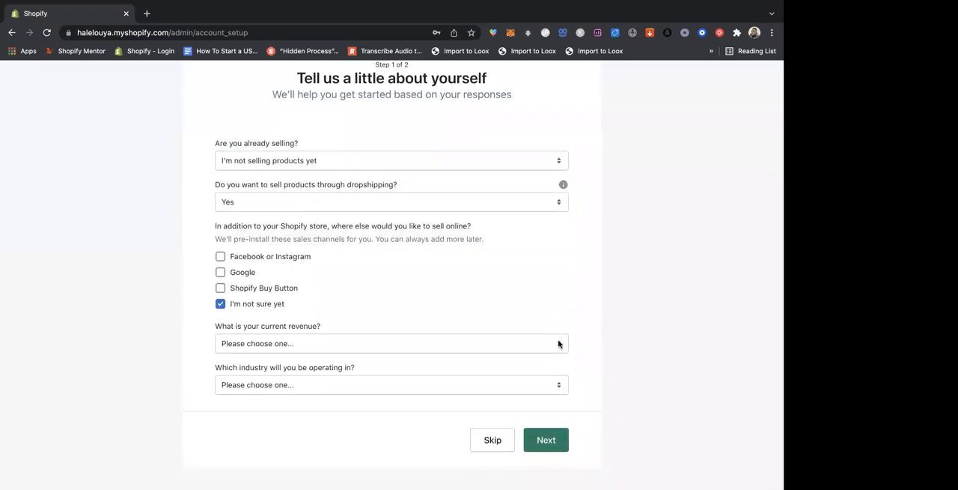
left_click(501, 346)
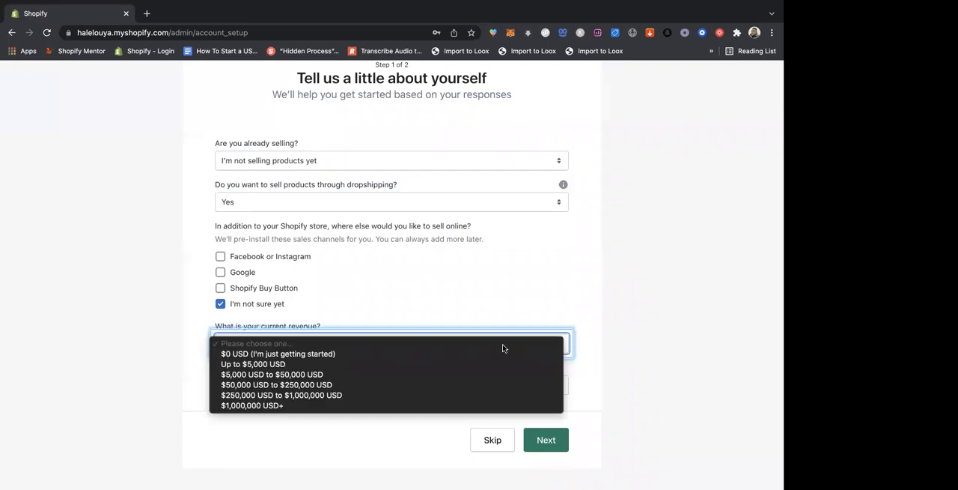
left_click(405, 354)
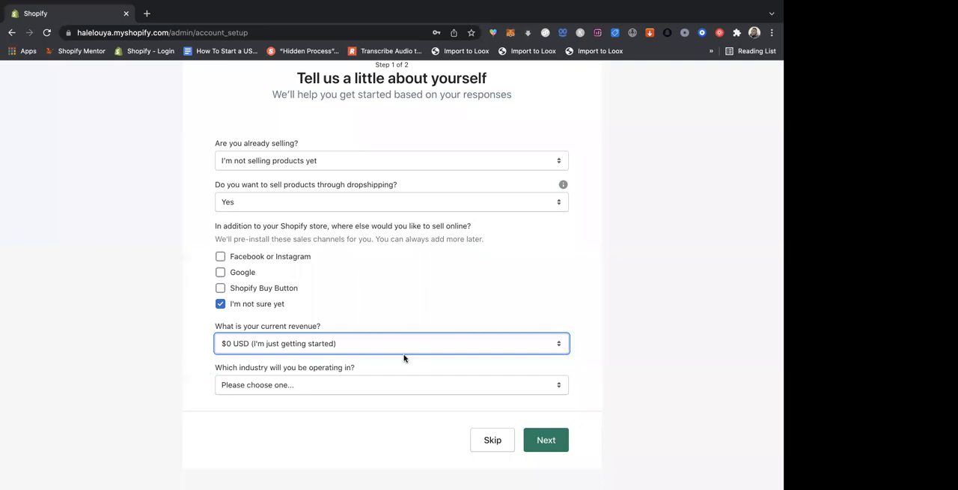
left_click(519, 385)
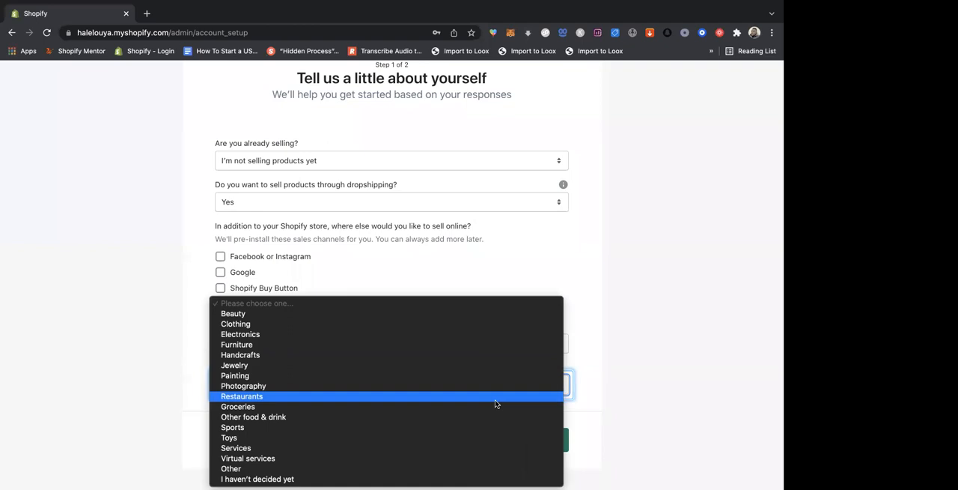
left_click(281, 478)
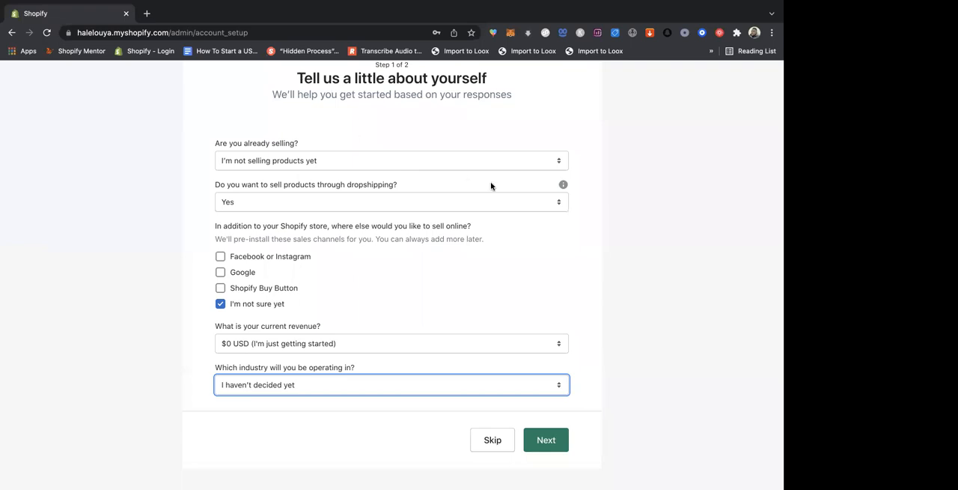
- Review the answer options for the selling status, dropshipping, current revenue and industry questions, keeping the chosen answers
left_click(509, 163)
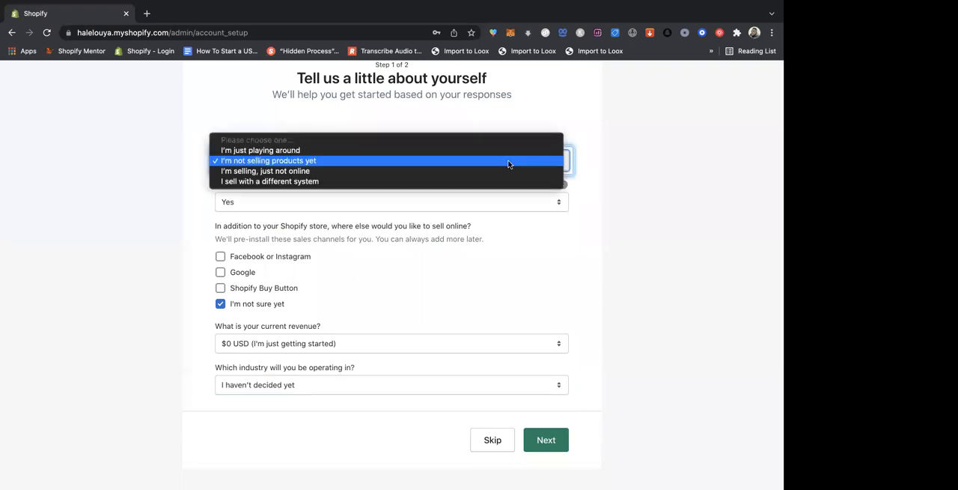
left_click(578, 115)
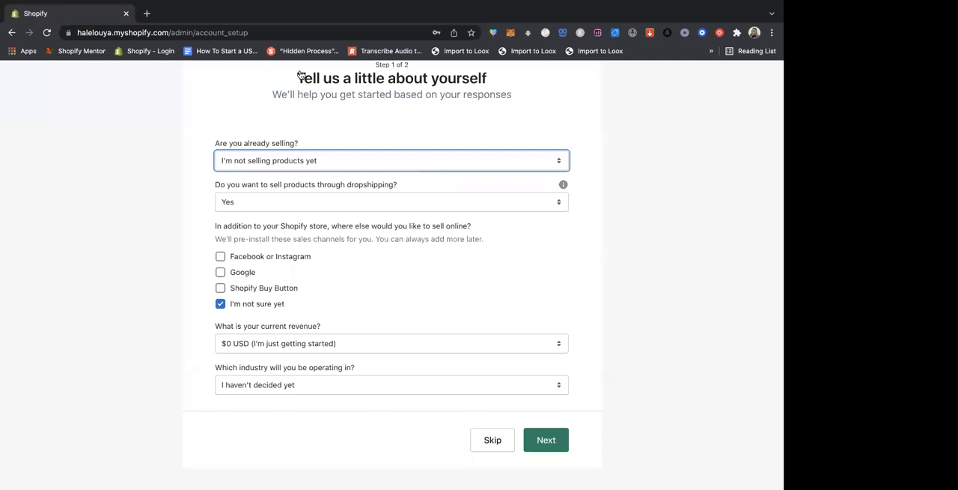
left_click(536, 164)
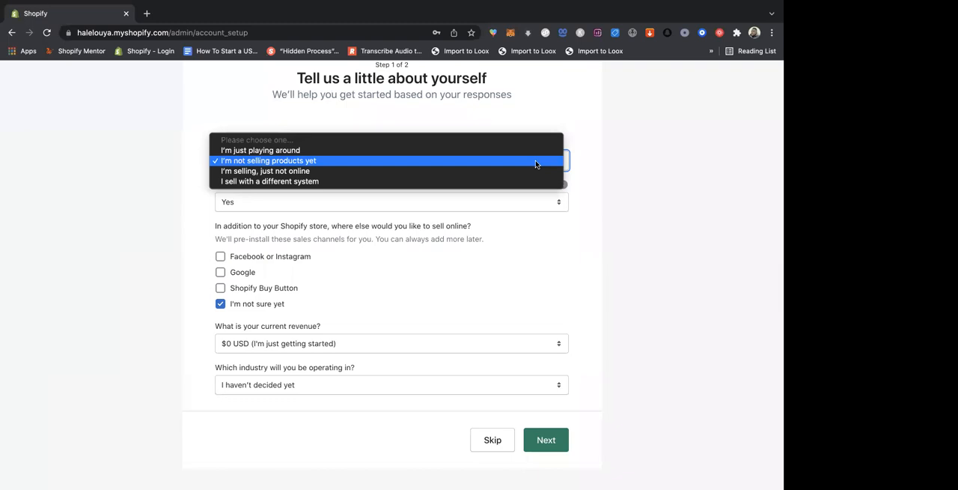
left_click(535, 163)
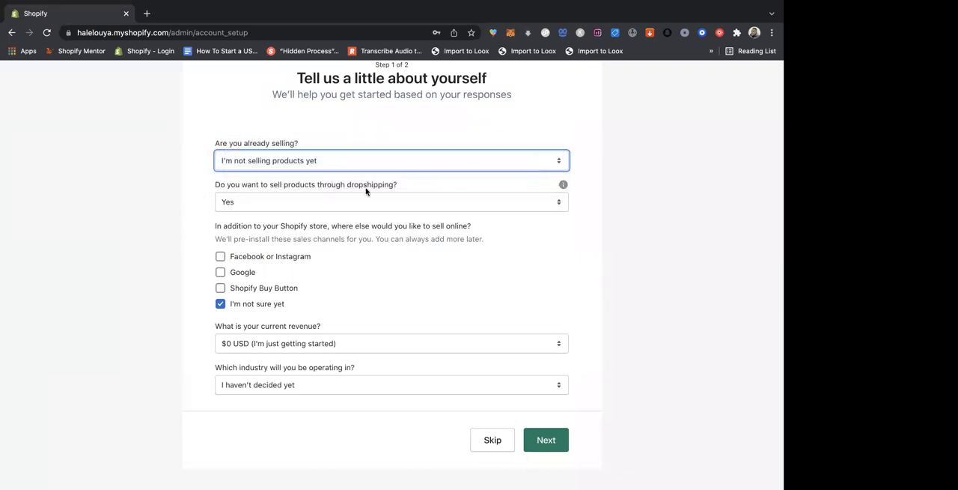
left_click(401, 187)
left_click_drag(401, 188, 214, 190)
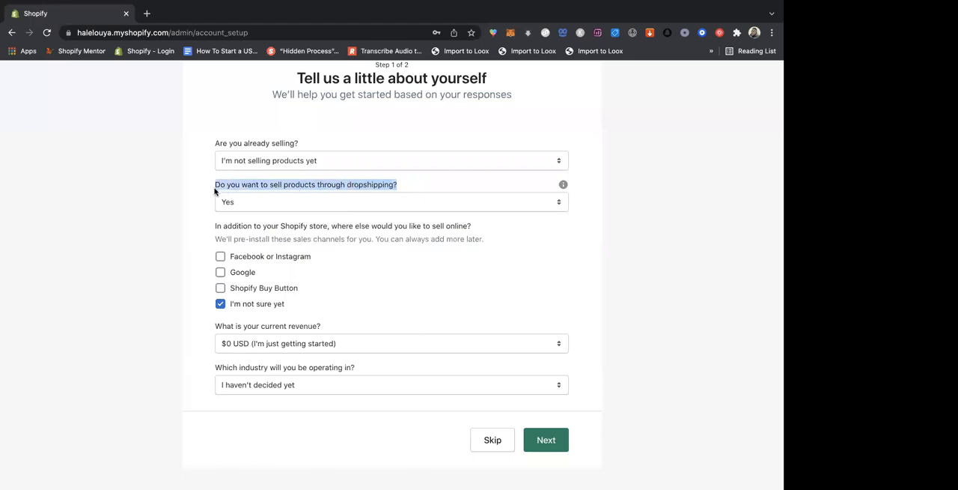
left_click(528, 204)
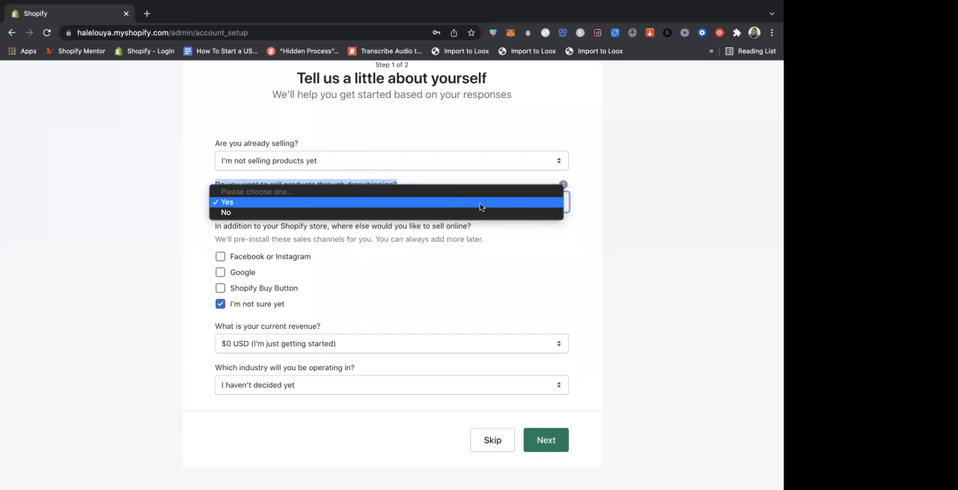
left_click(575, 267)
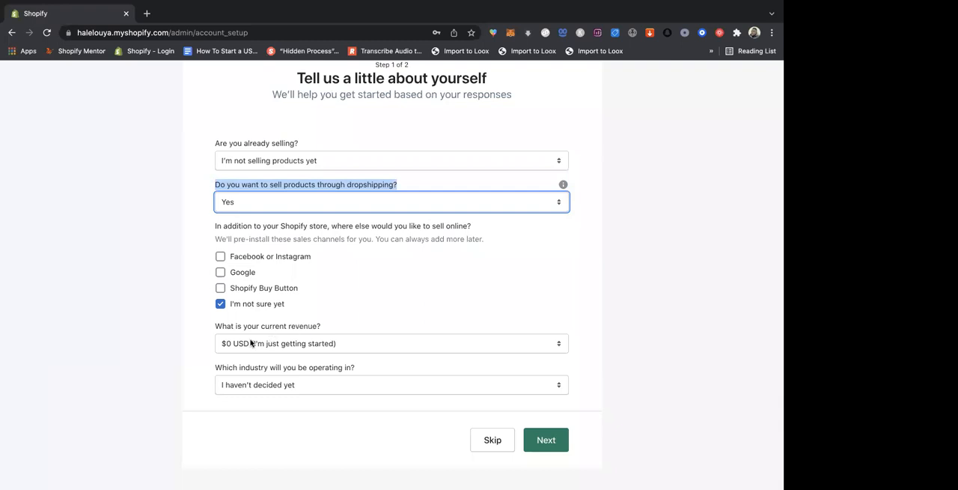
left_click(505, 346)
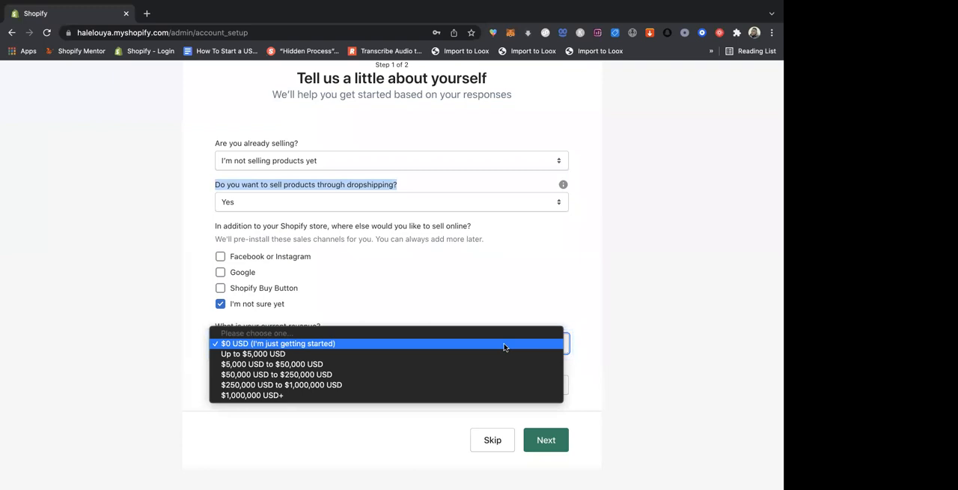
left_click(326, 344)
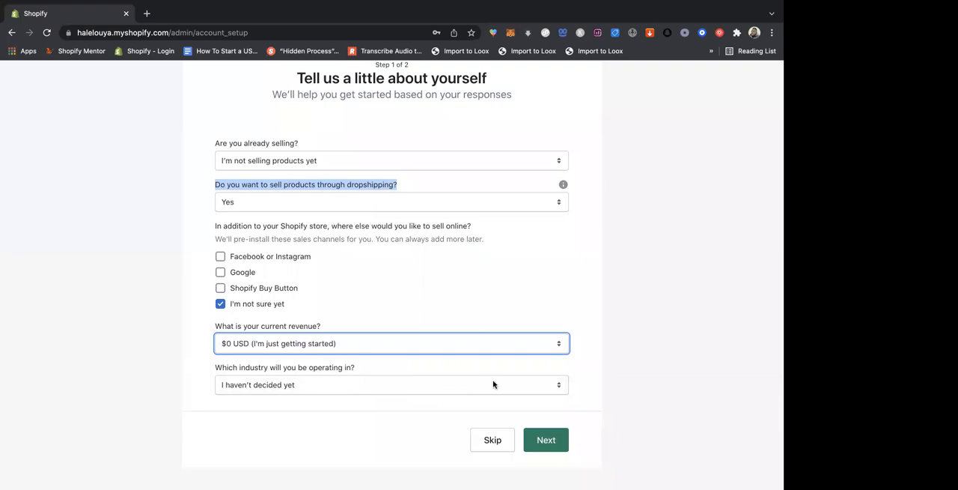
left_click(527, 386)
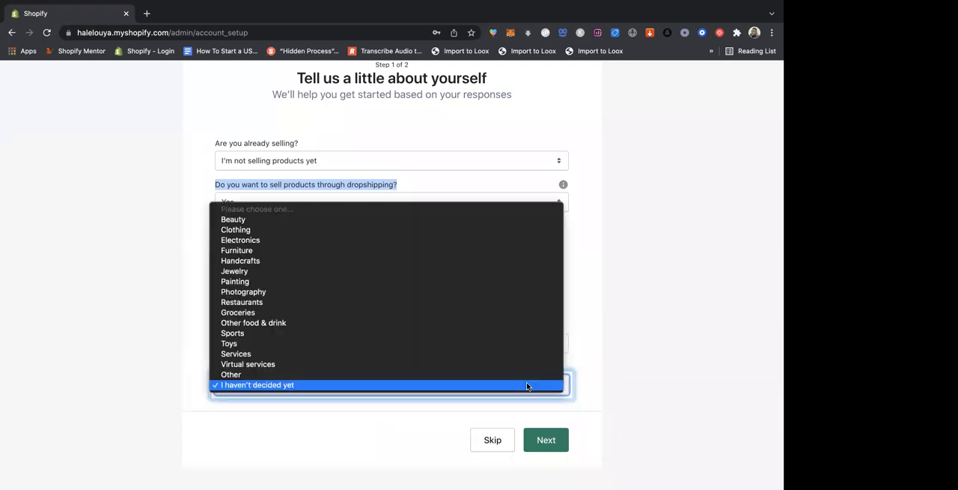
left_click(259, 384)
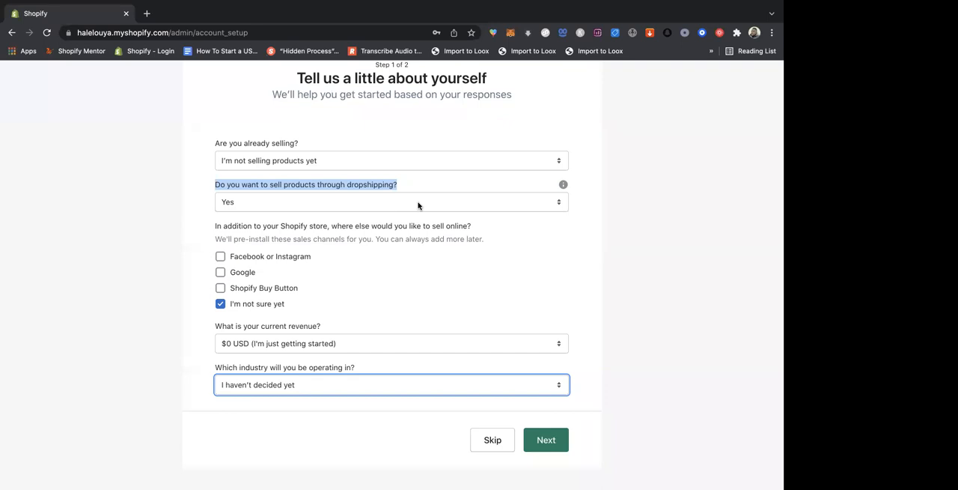
left_click(84, 364)
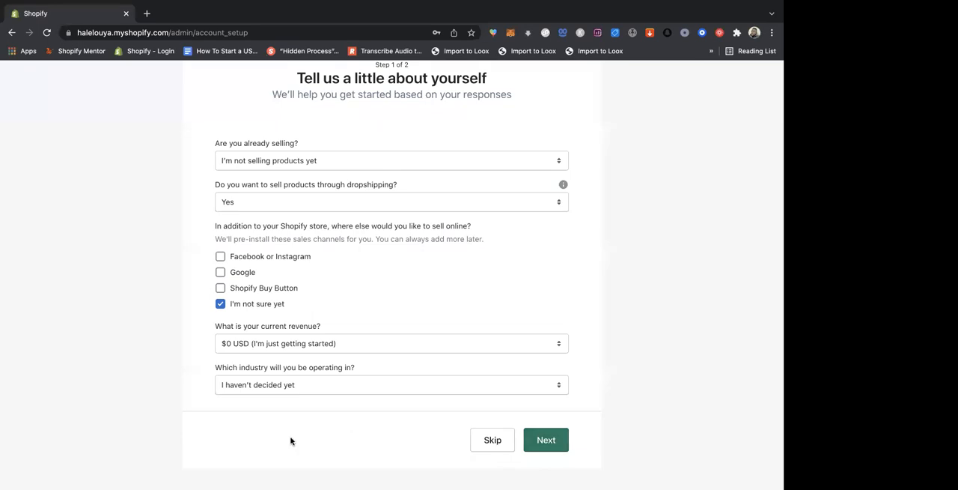
- Submit the questionnaire and enter the owner's first and last name in the business address form
left_click(549, 442)
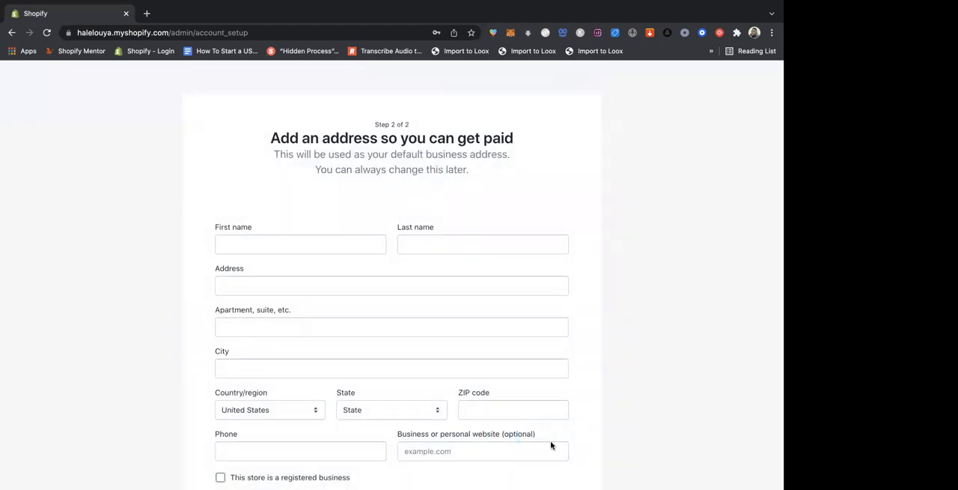
scroll(589, 177, "down", 1)
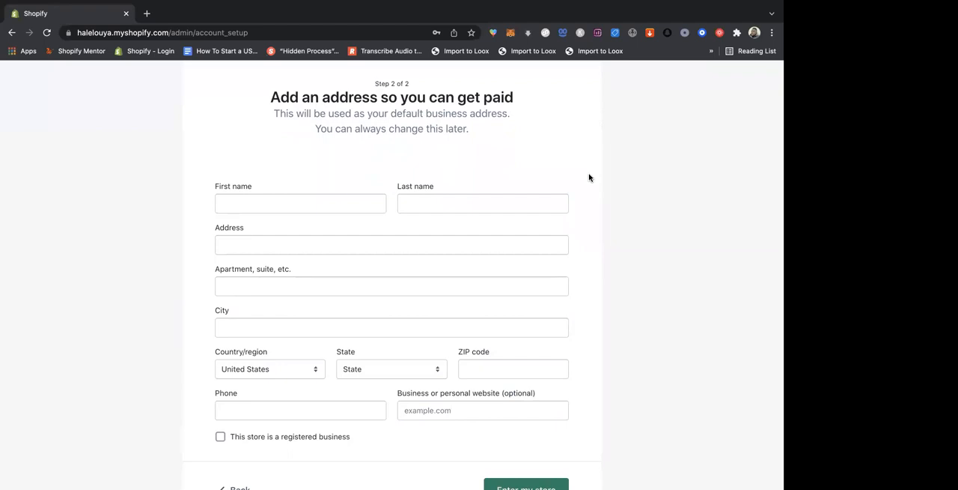
left_click(342, 203)
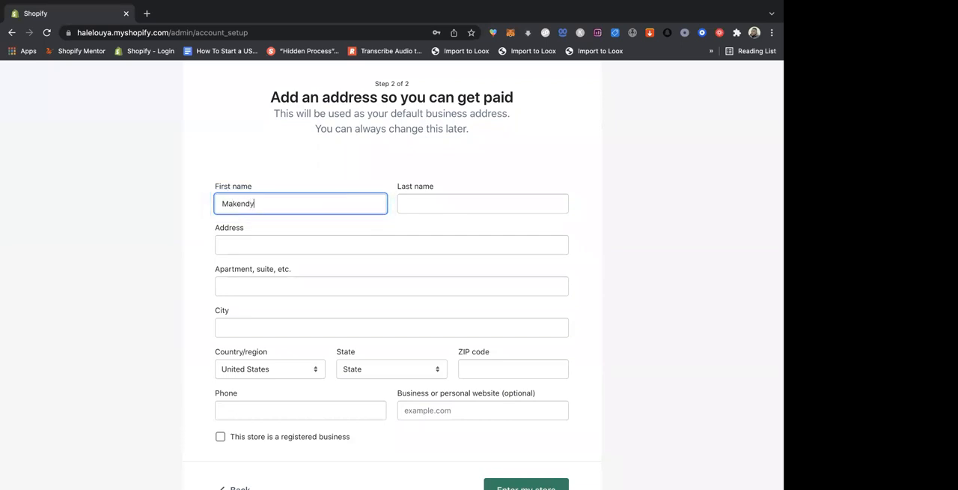
left_click(482, 202)
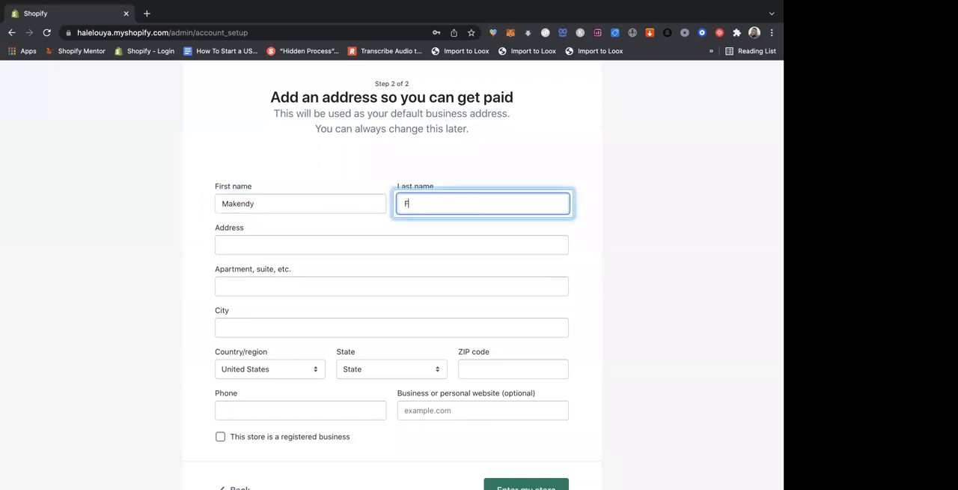
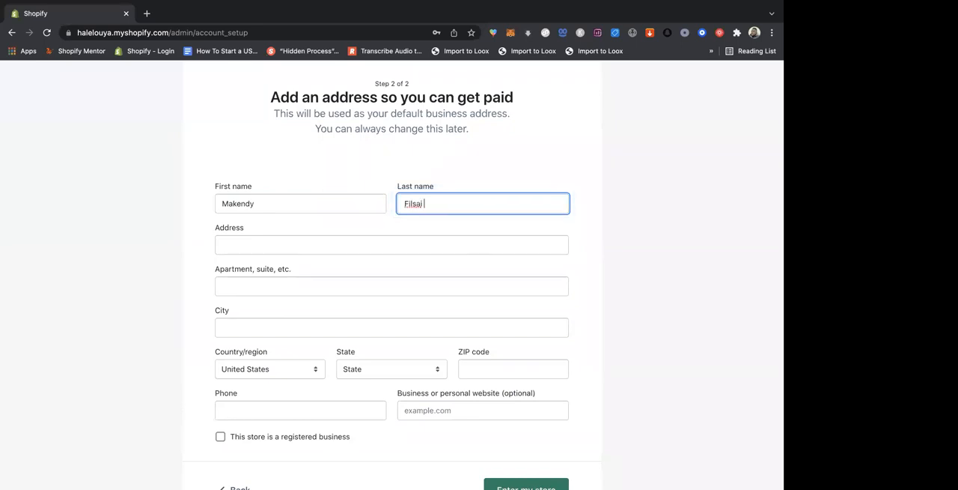
- Fill in the street address, city, state and ZIP code using the matching saved address
left_click(406, 243)
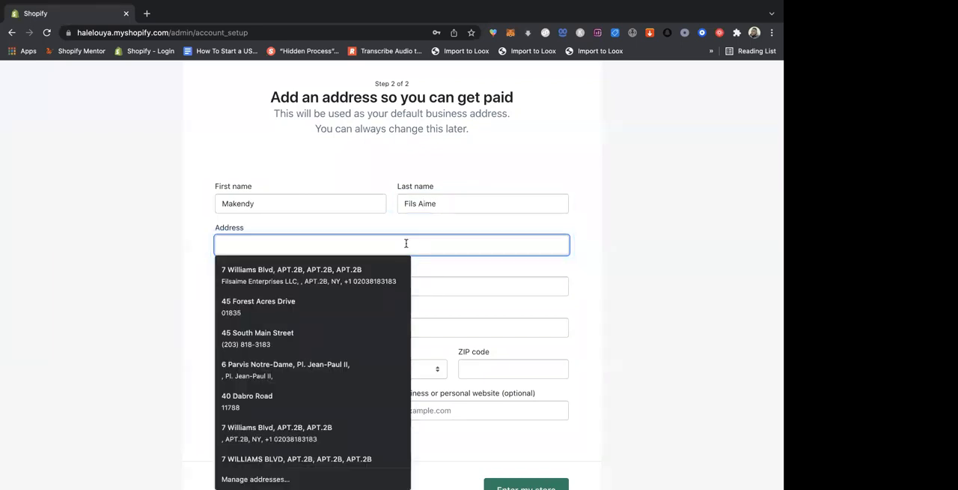
left_click(257, 275)
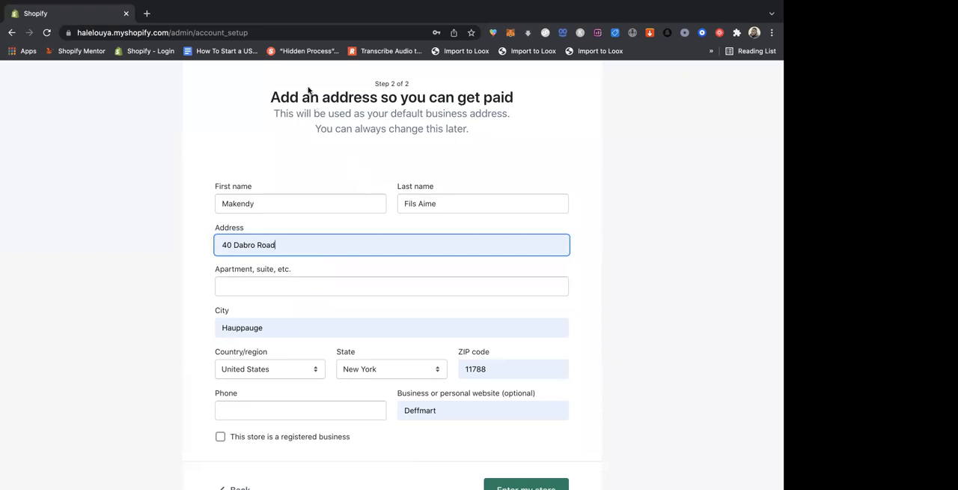
- Clear the autofilled entry from the optional business or personal website field
scroll(580, 255, "down", 3)
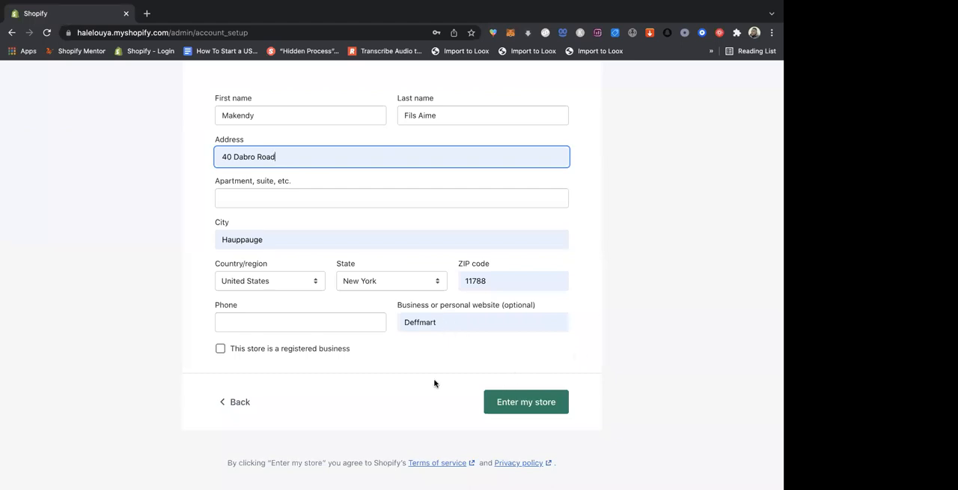
double_click(428, 322)
key("BackSpace")
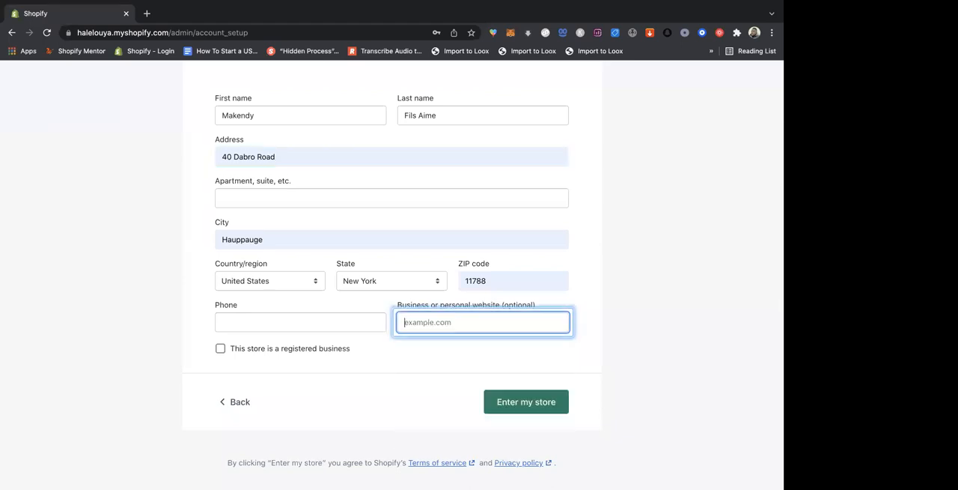
left_click(438, 364)
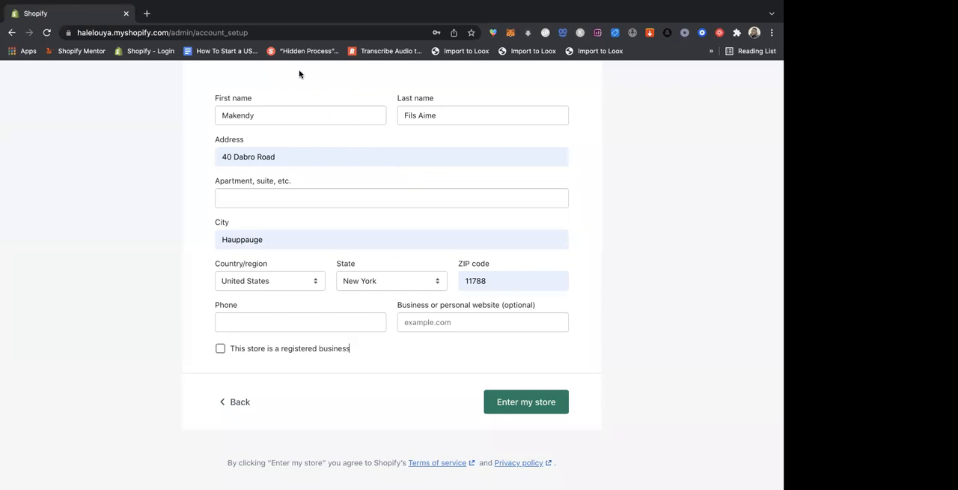
- Fill in the phone number in the business address form using the matching saved number
left_click(247, 322)
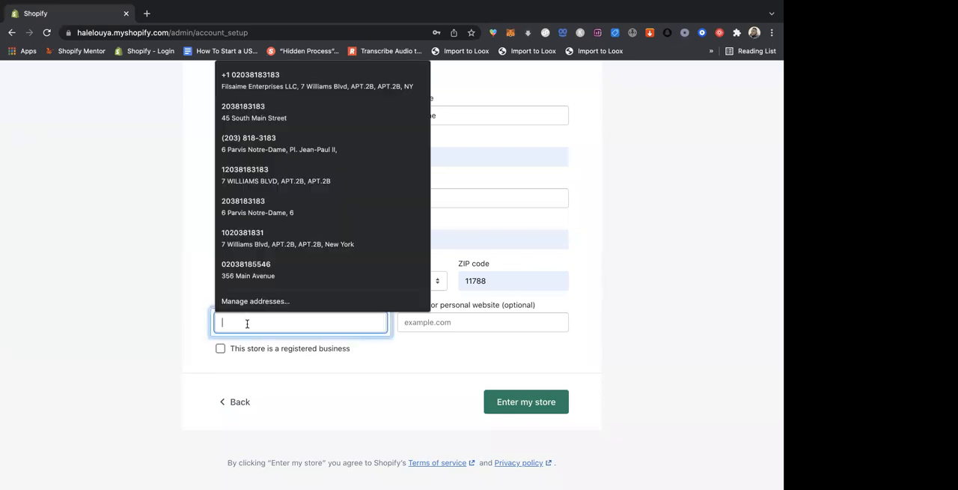
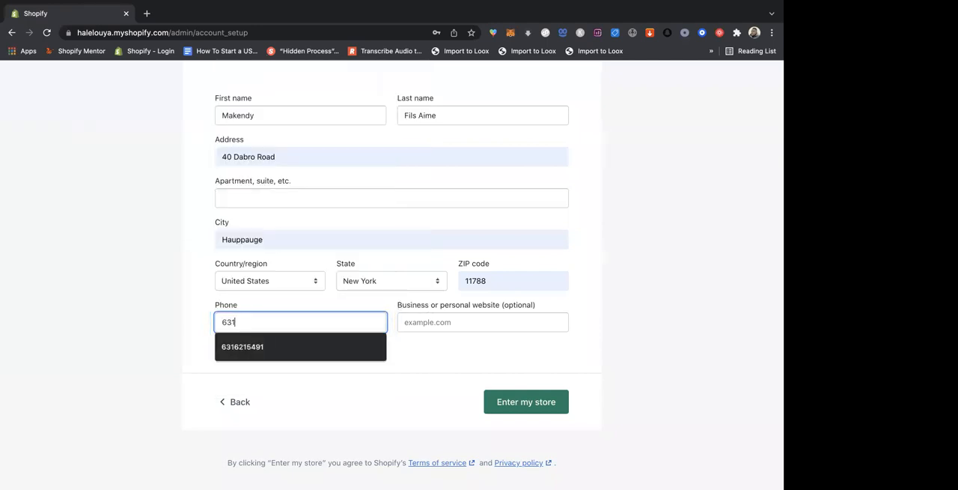
left_click(240, 349)
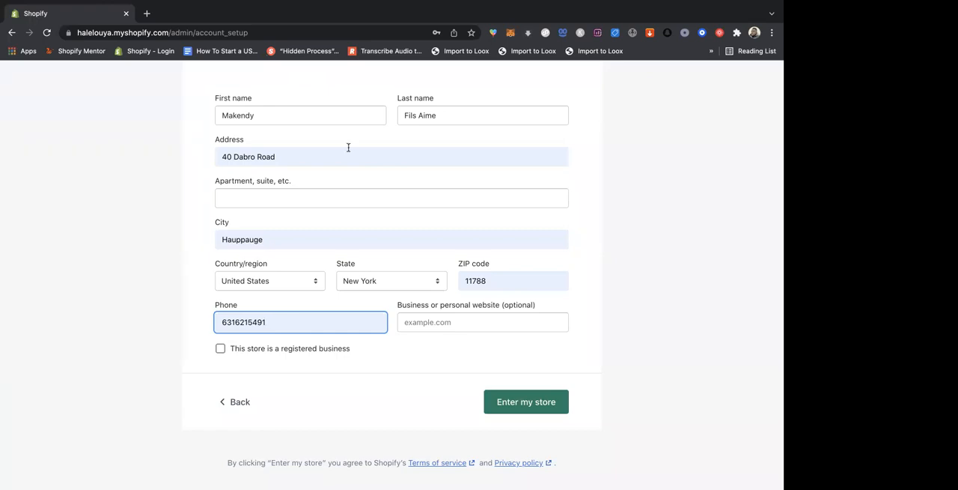
- Review the completed name, address, phone, website and registered business fields in the business address form
scroll(349, 148, "up", 5)
scroll(372, 209, "down", 2)
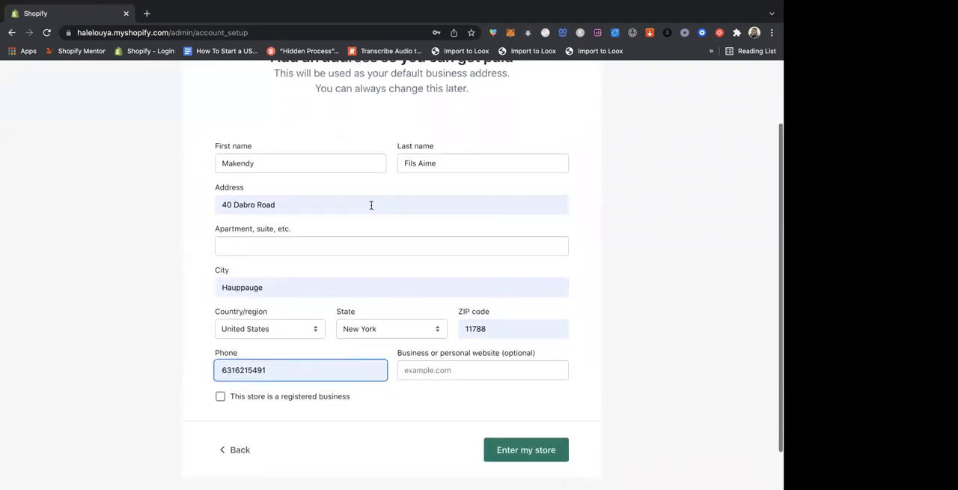
left_click(312, 165)
left_click(443, 161)
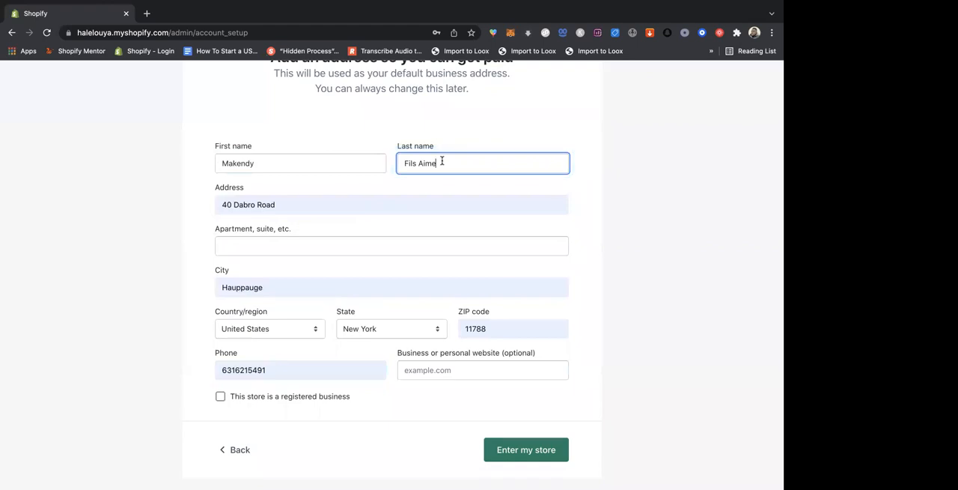
left_click(319, 204)
left_click(325, 180)
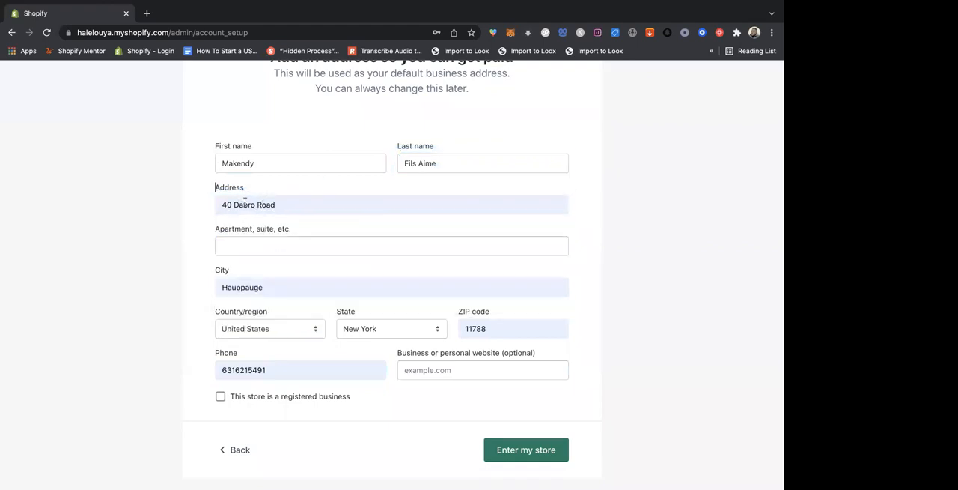
scroll(257, 206, "down", 1)
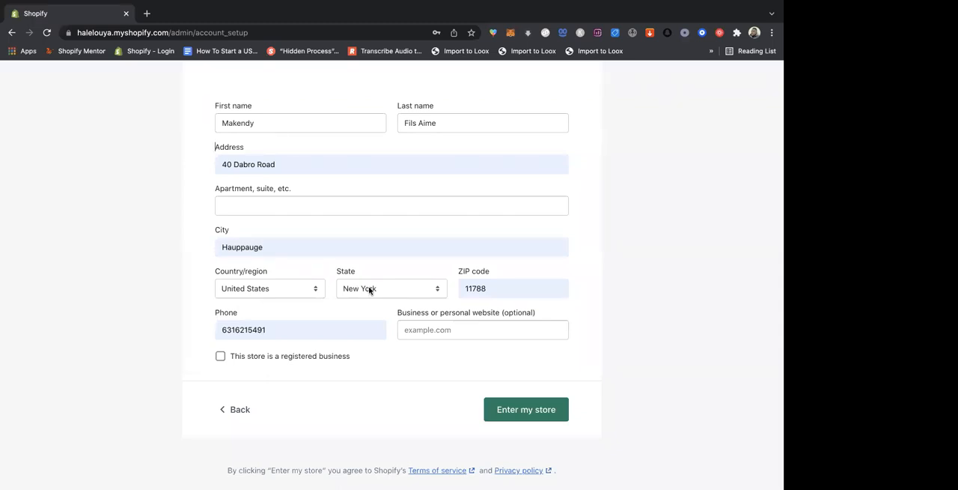
left_click(317, 335)
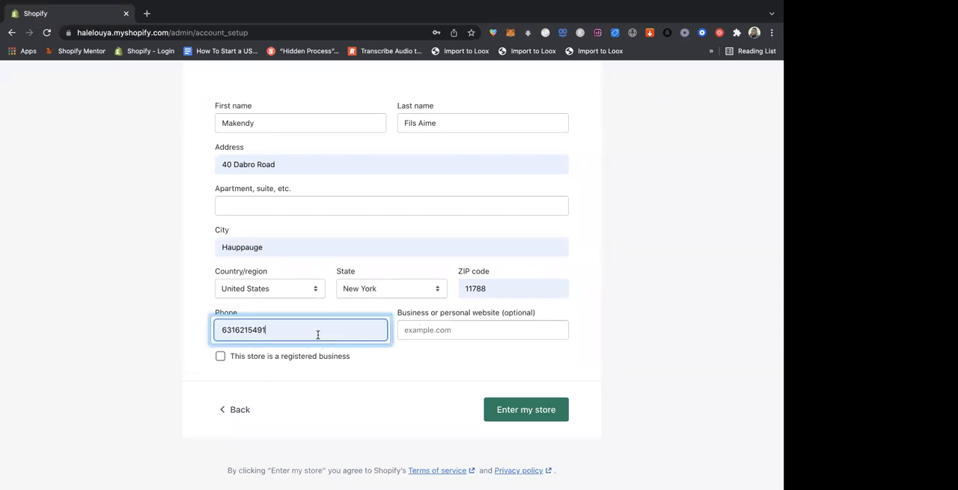
left_click(462, 332)
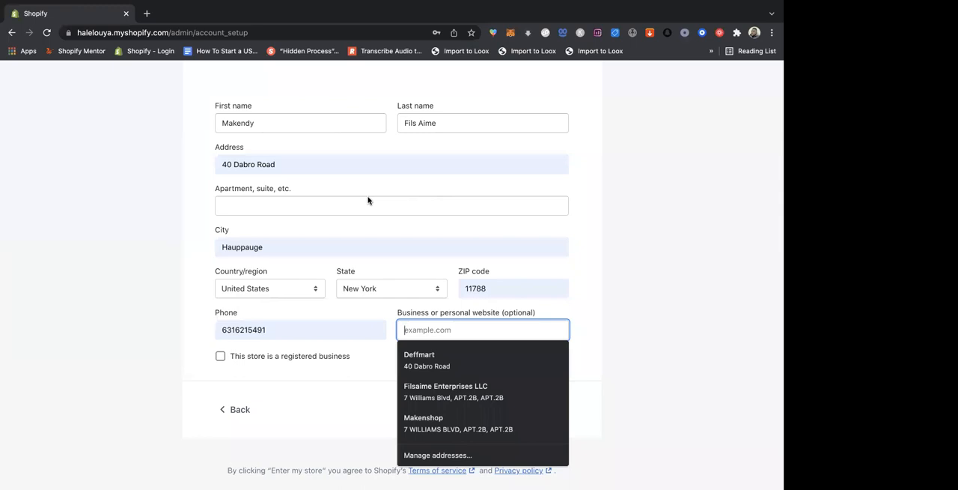
left_click(199, 336)
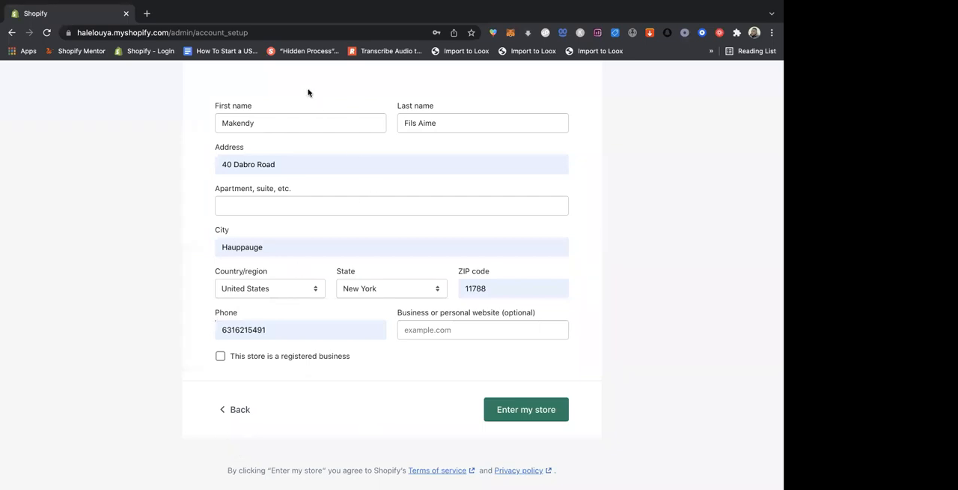
- Submit the business address form to enter the store admin, and look over its home page
left_click(541, 408)
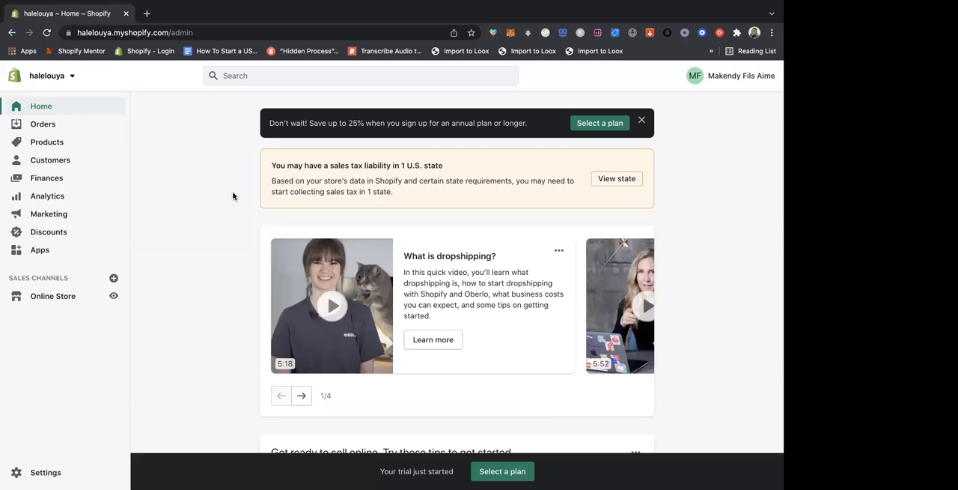
scroll(233, 197, "down", 3)
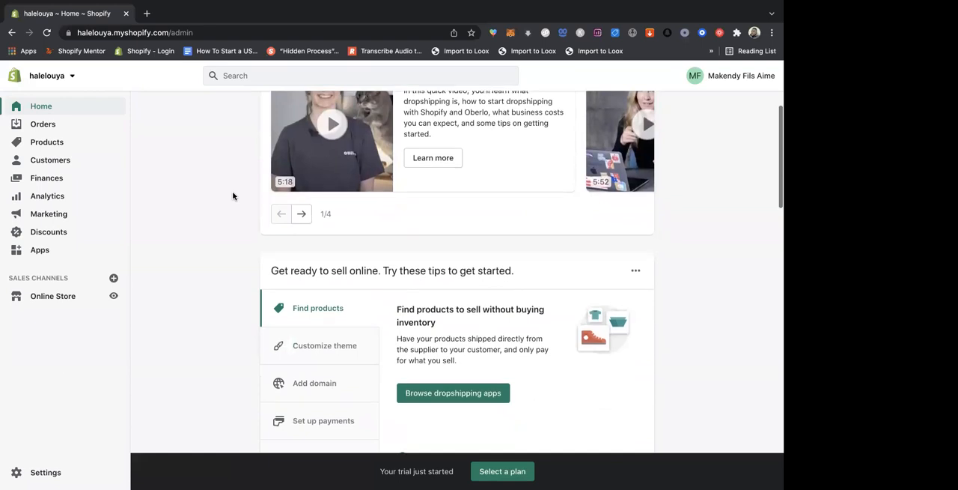
scroll(233, 196, "down", 3)
scroll(233, 196, "up", 5)
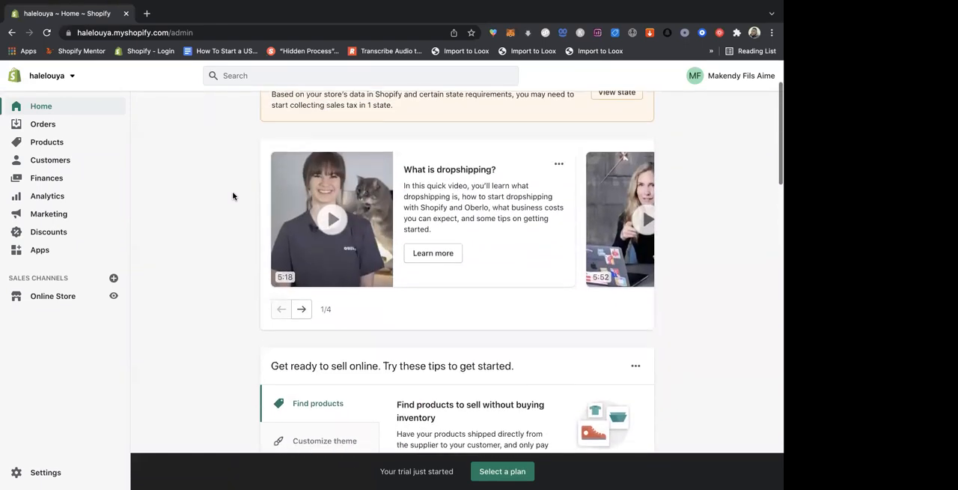
scroll(233, 196, "up", 2)
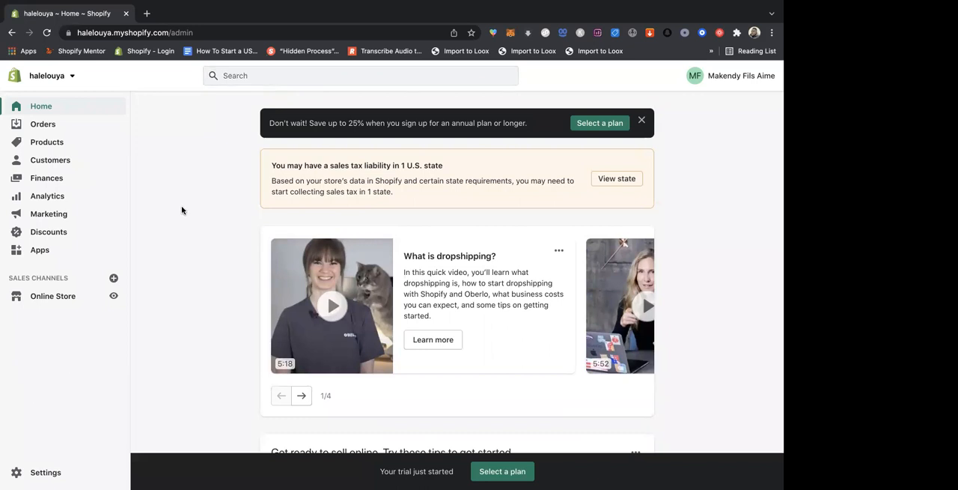
scroll(181, 211, "down", 1)
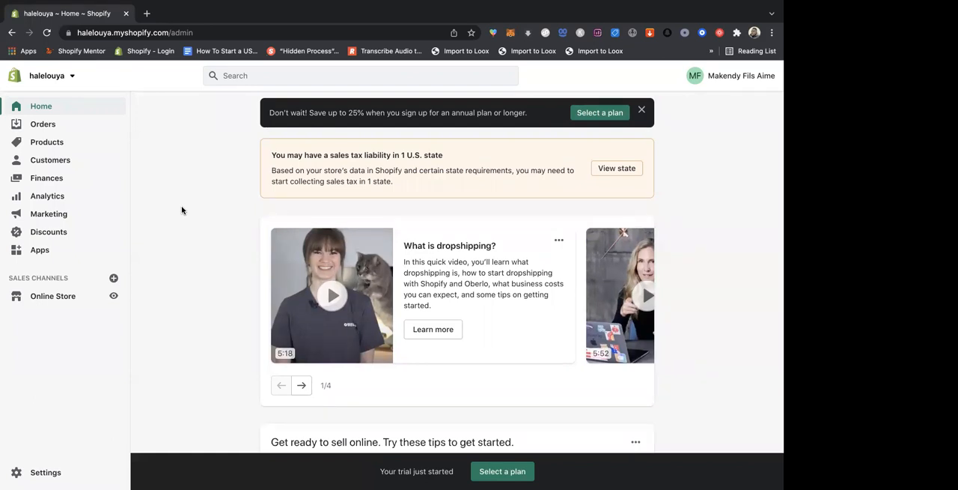
scroll(153, 163, "up", 1)
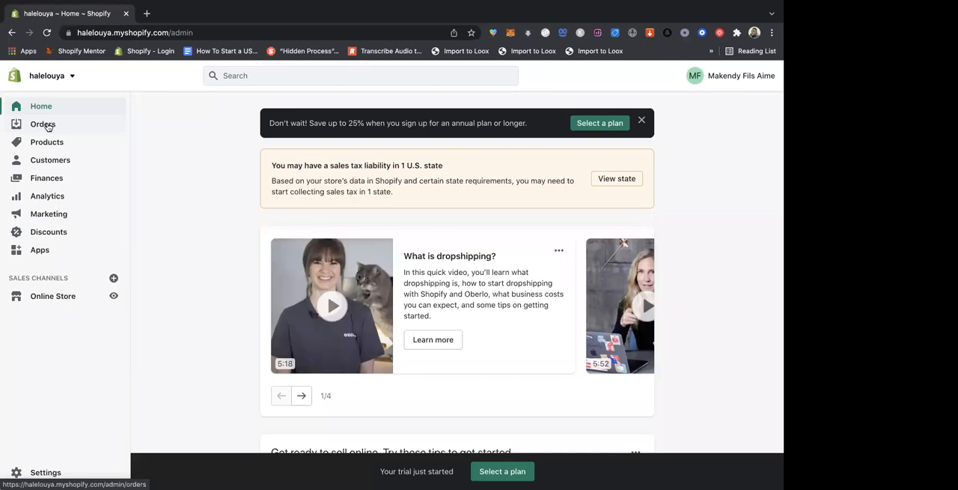
- View the store's orders page and its abandoned checkouts page
left_click(48, 126)
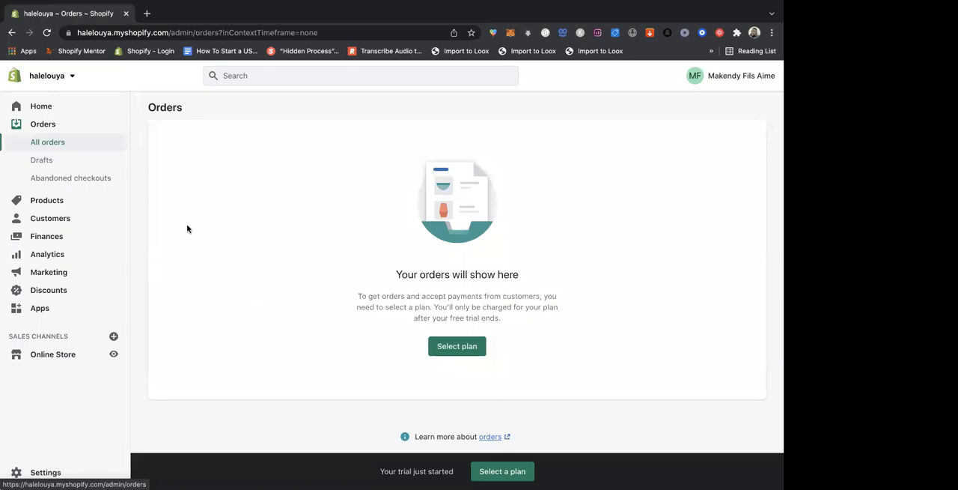
left_click(91, 179)
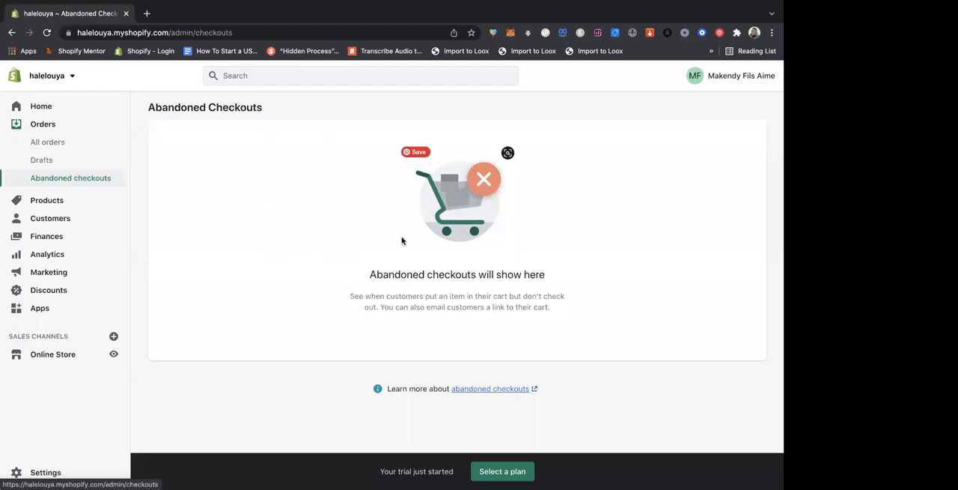
left_click_drag(544, 274, 370, 277)
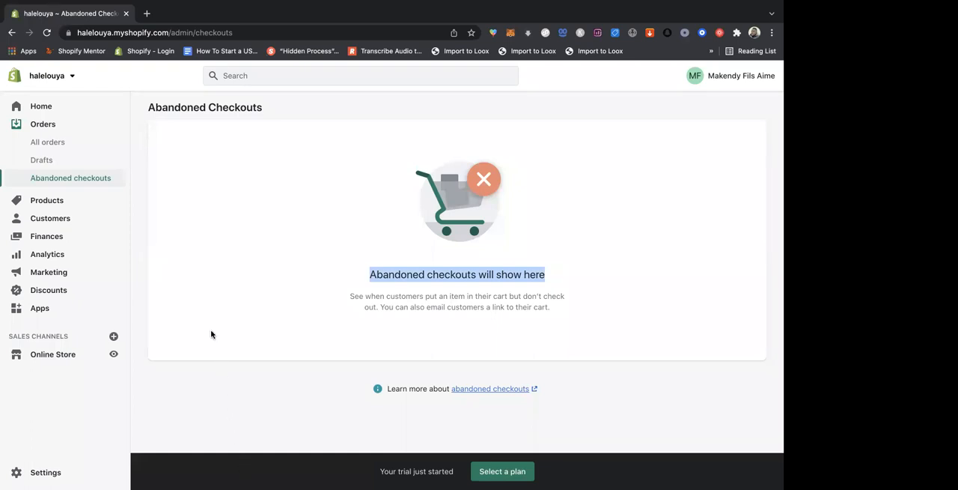
- View the products overview, the collections list and the gift cards page
left_click(60, 203)
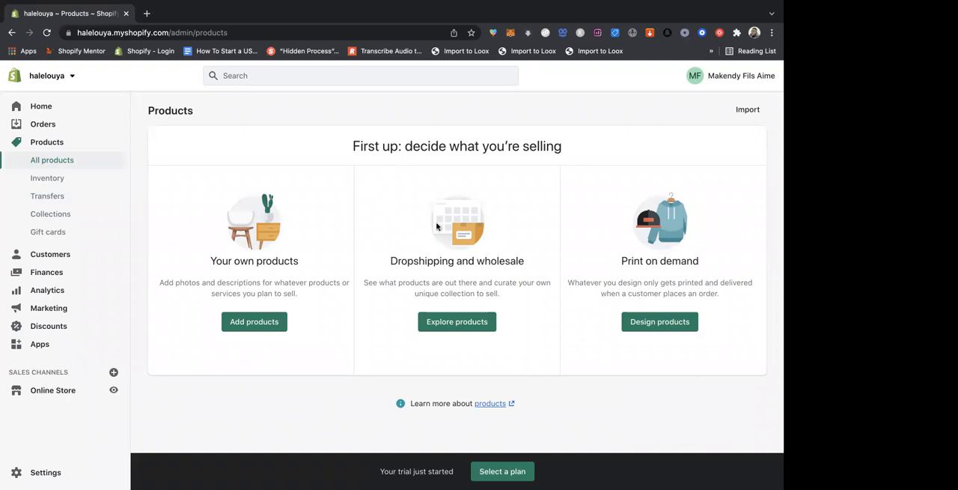
scroll(396, 180, "down", 2)
left_click(55, 217)
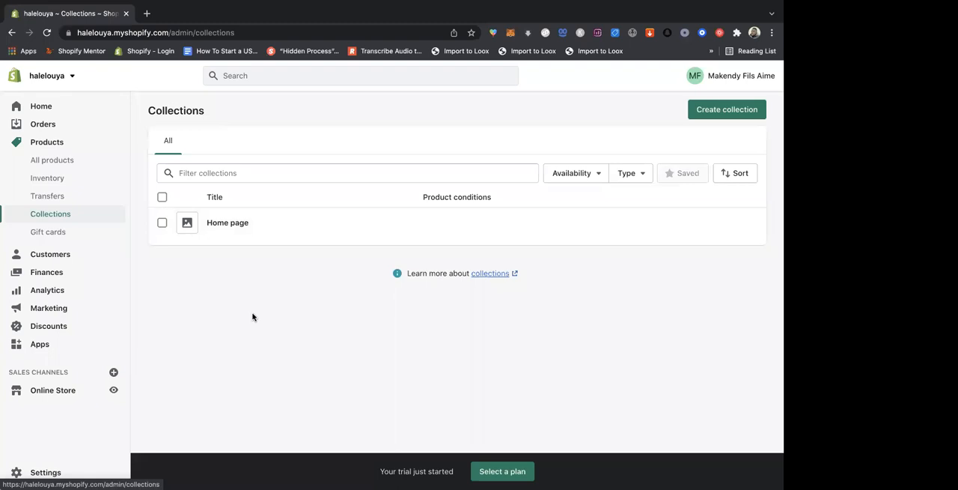
left_click(58, 240)
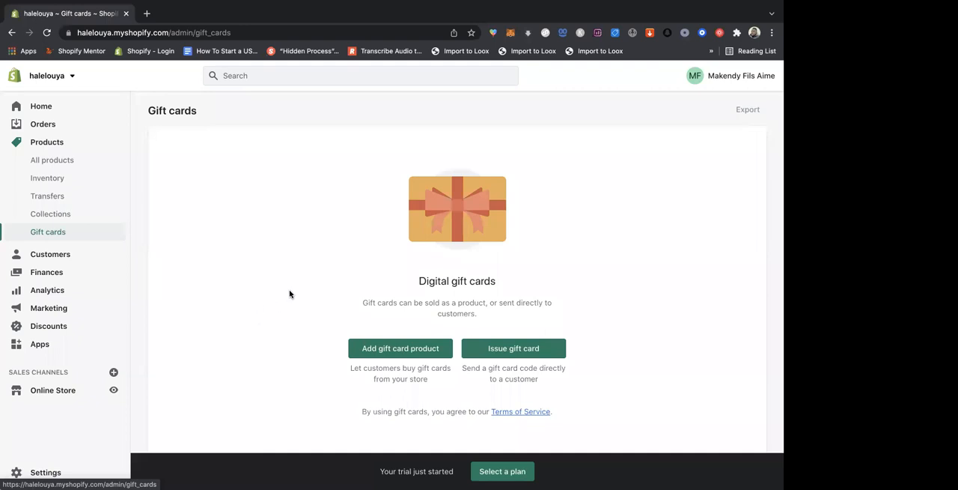
- View the customers page and open the analytics overview dashboard
left_click(58, 255)
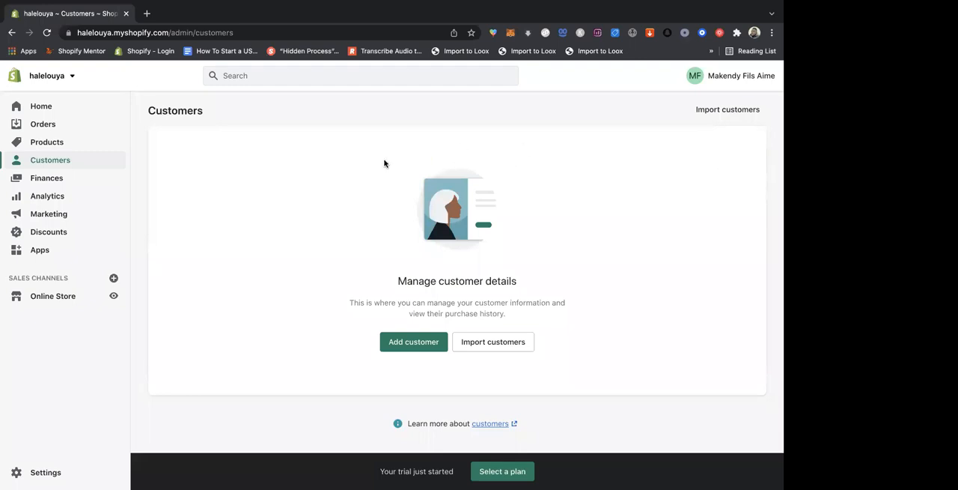
left_click(54, 198)
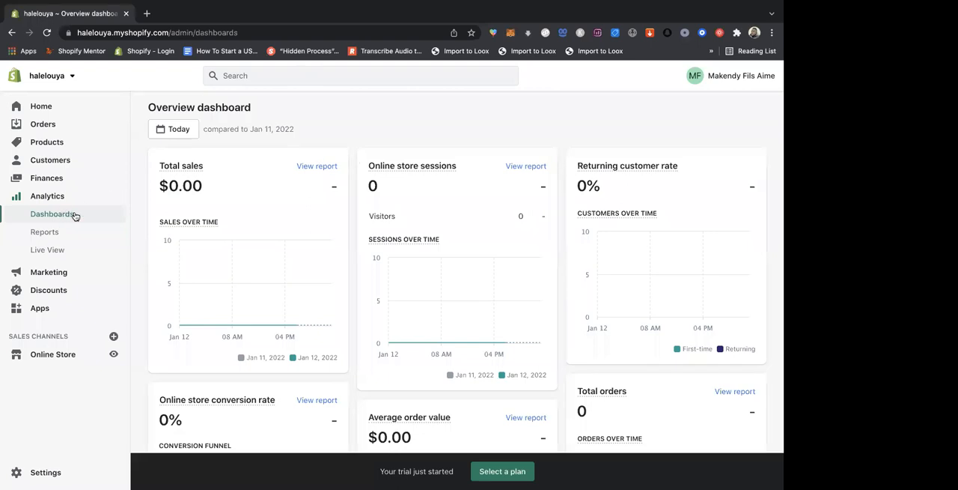
left_click(180, 131)
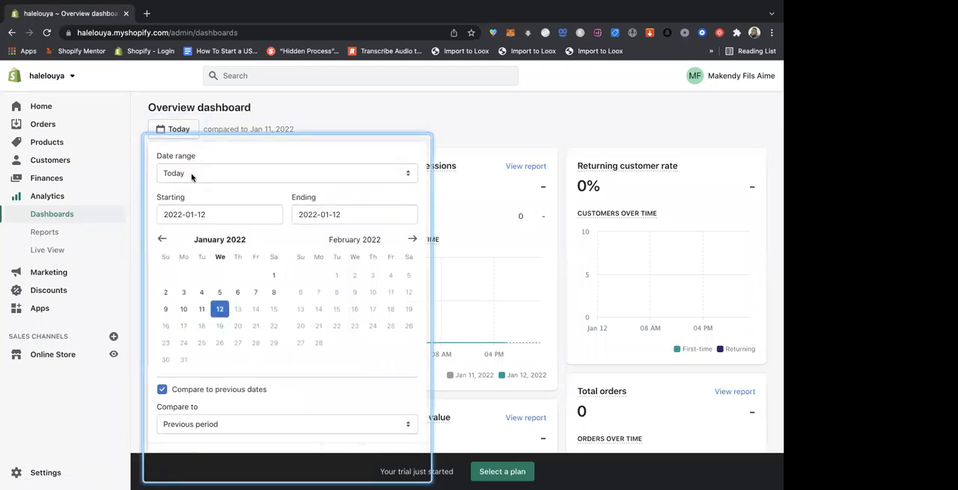
left_click(193, 180)
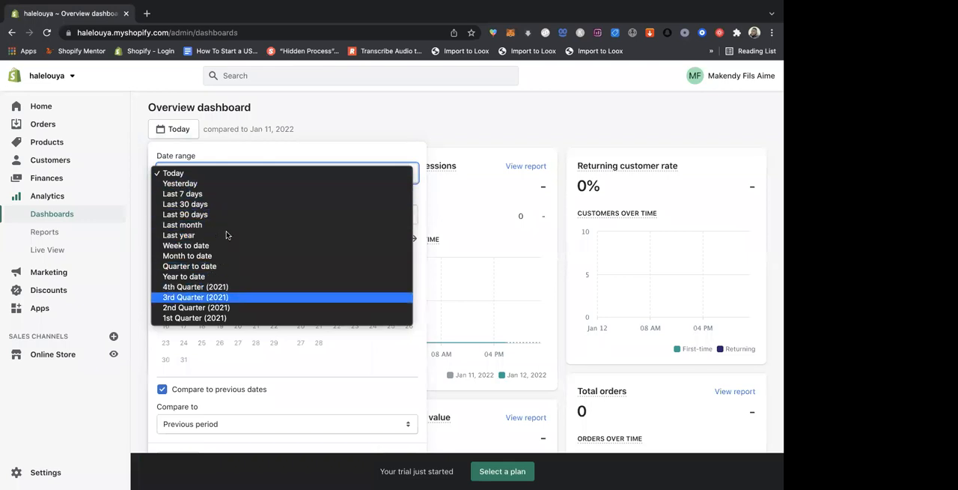
left_click(304, 123)
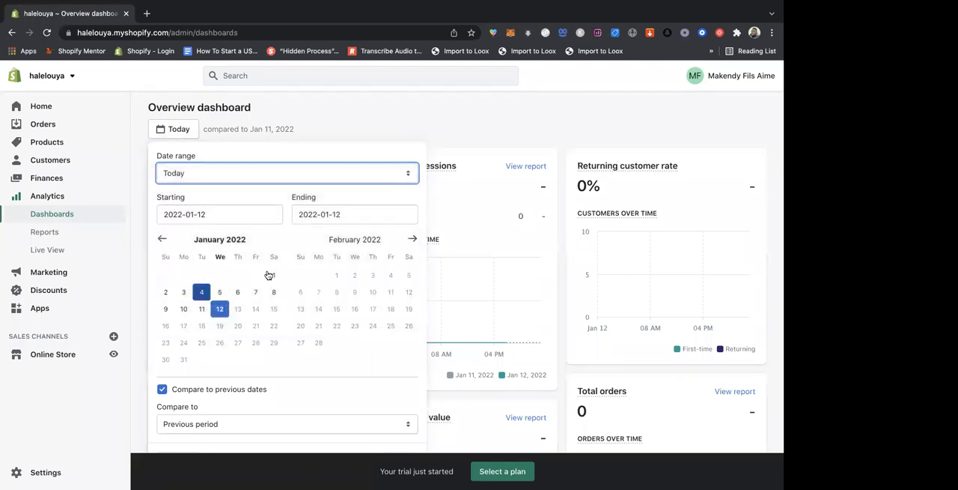
left_click(271, 275)
left_click(219, 309)
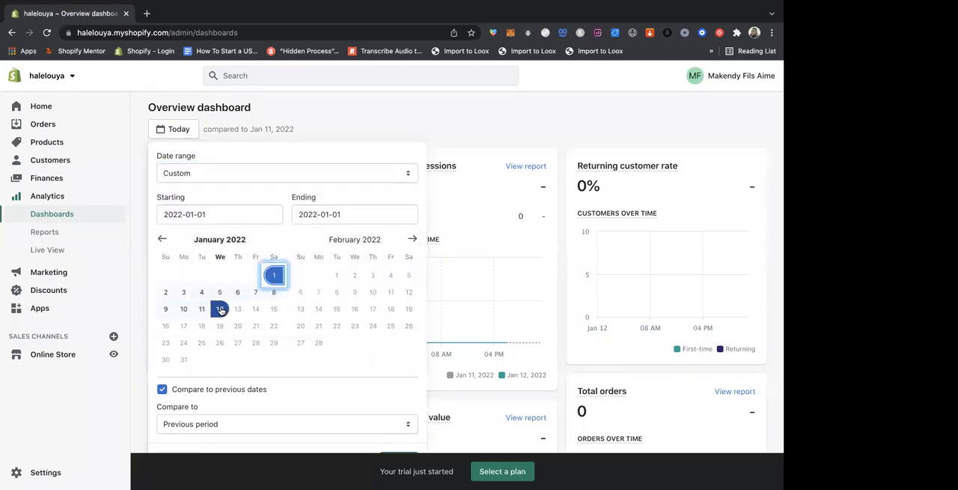
scroll(298, 354, "down", 2)
scroll(381, 333, "up", 2)
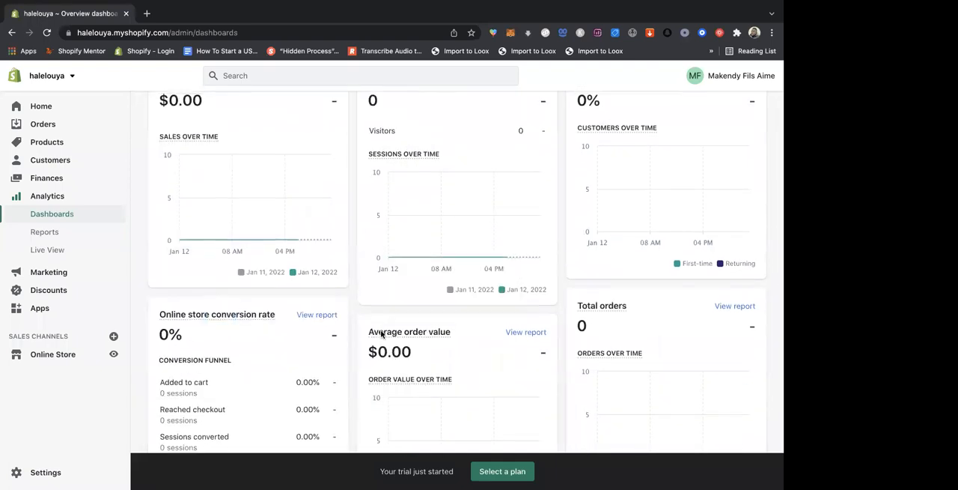
- Set the overview dashboard's date range to 2022-01-01 through 2022-01-12, apply it and look over the charts
left_click(181, 133)
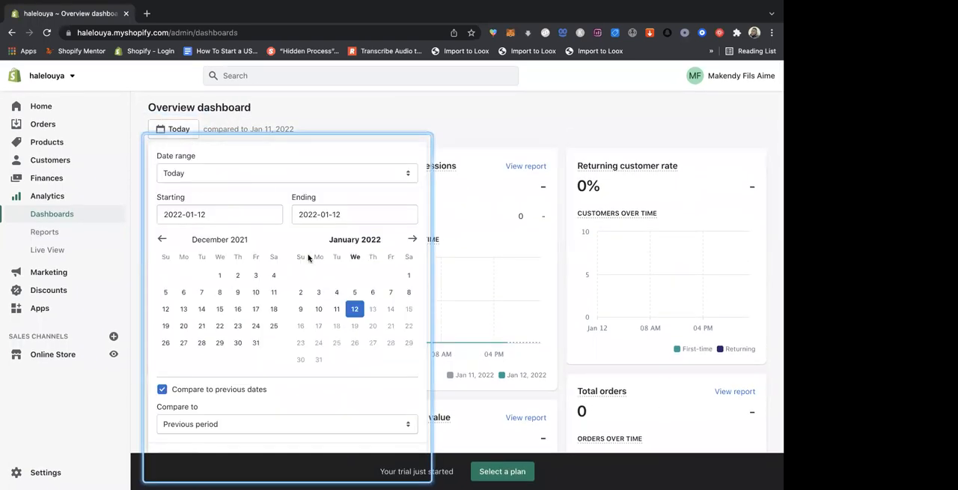
left_click(220, 276)
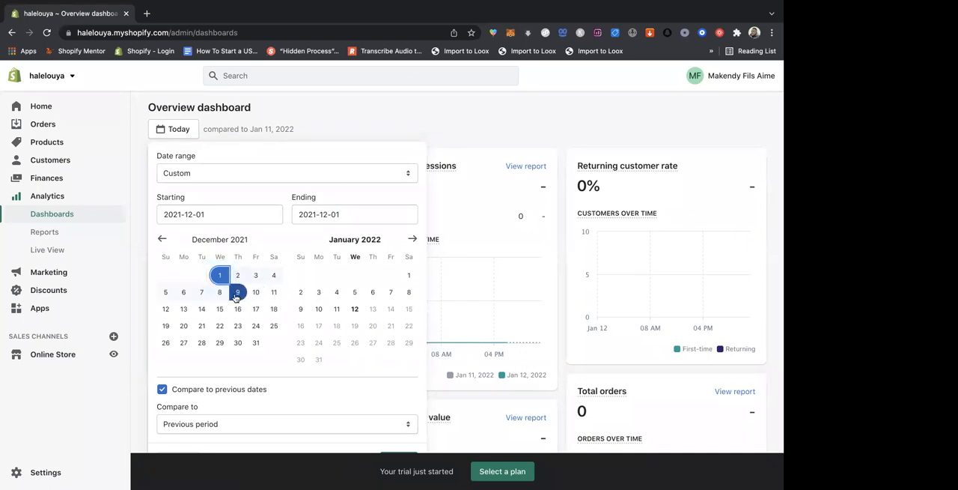
left_click(221, 296)
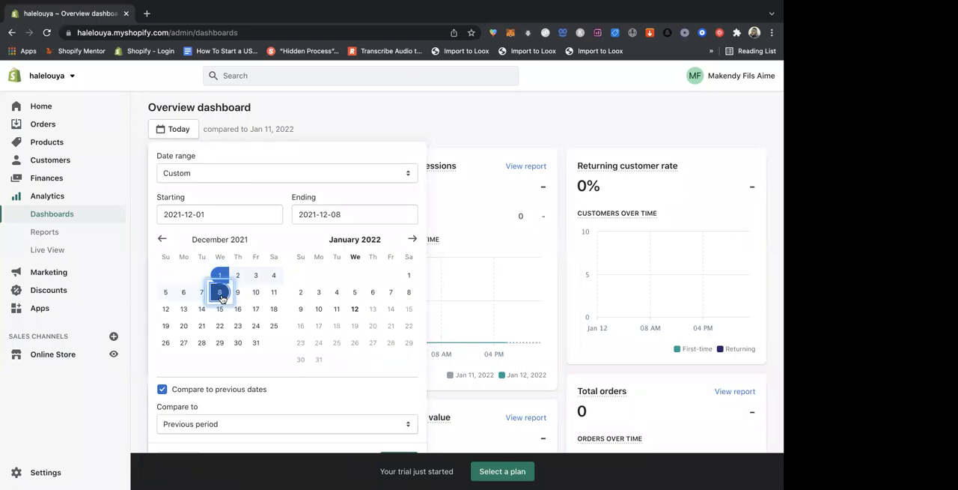
left_click(412, 277)
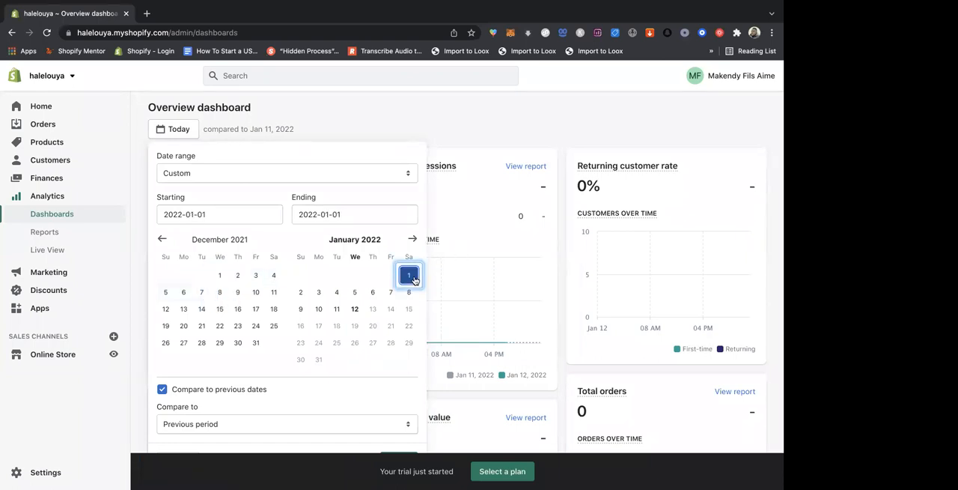
left_click(354, 310)
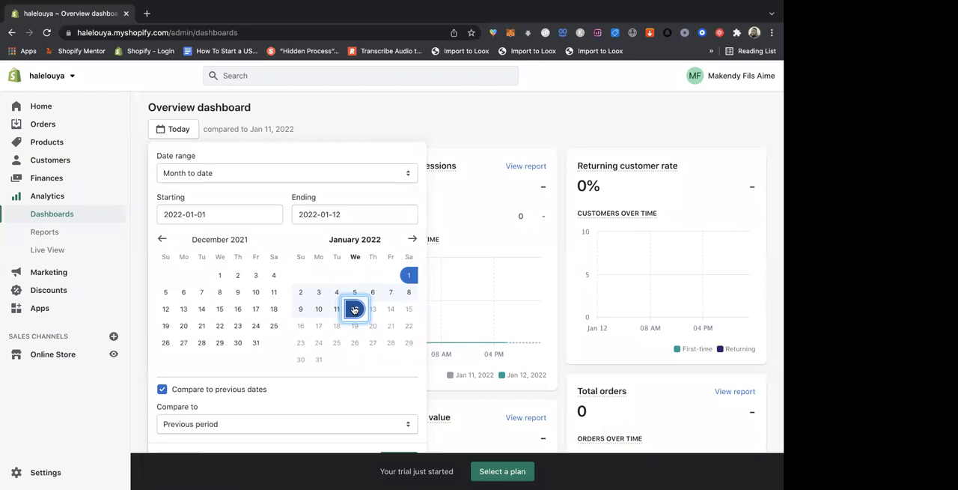
scroll(340, 364, "down", 2)
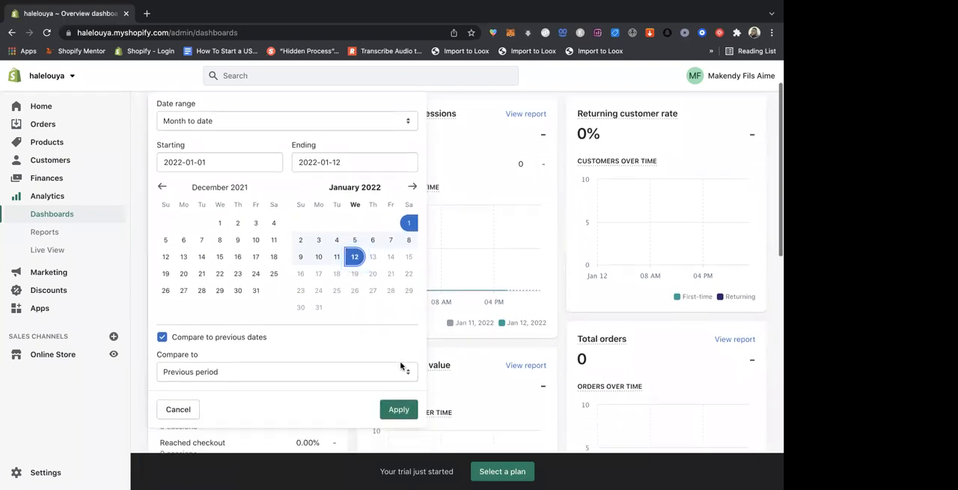
left_click(399, 408)
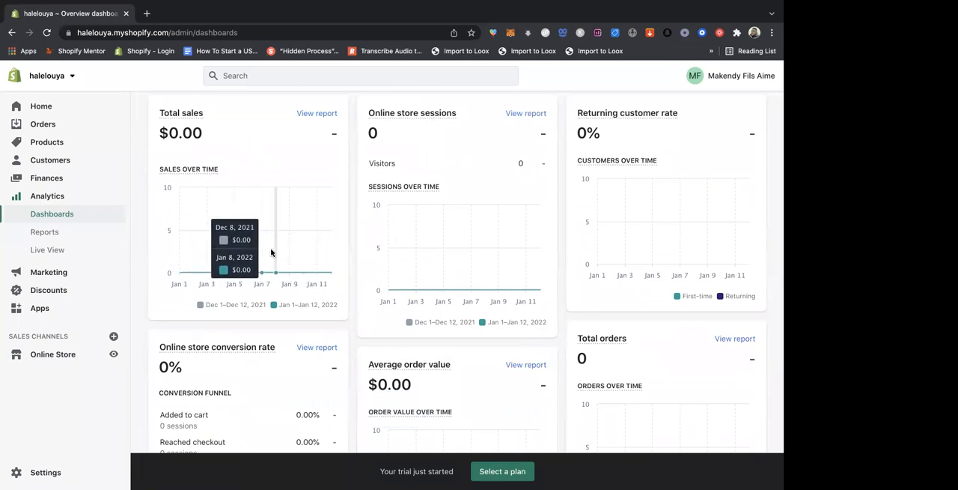
scroll(271, 253, "up", 2)
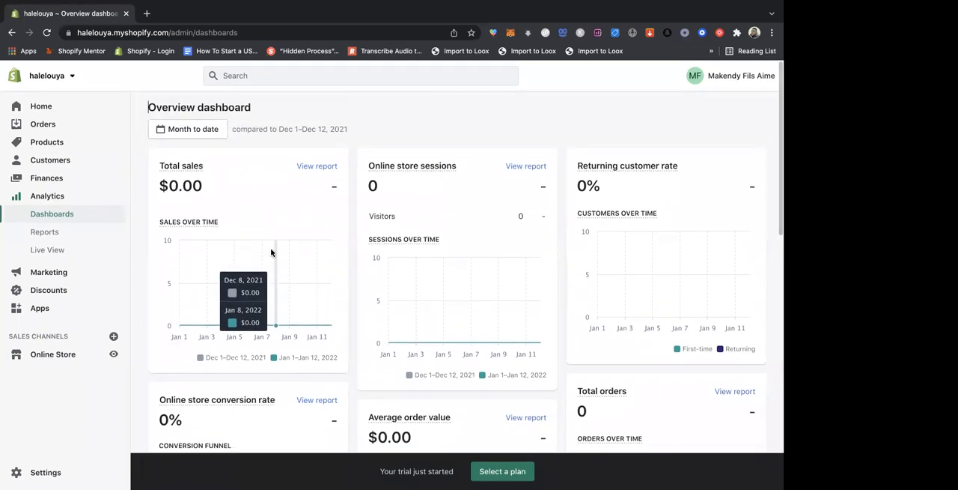
scroll(302, 237, "down", 1)
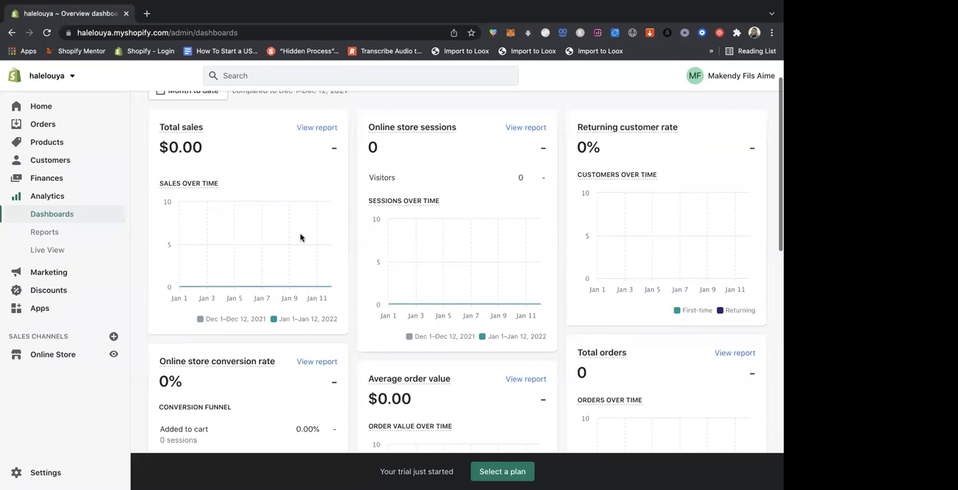
scroll(357, 238, "down", 1)
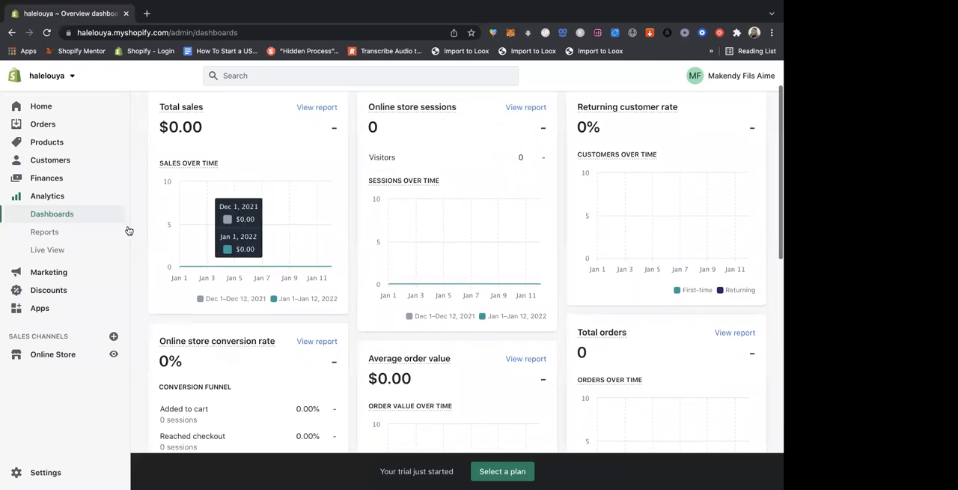
- Open the analytics reports page and look through its report categories
left_click(59, 233)
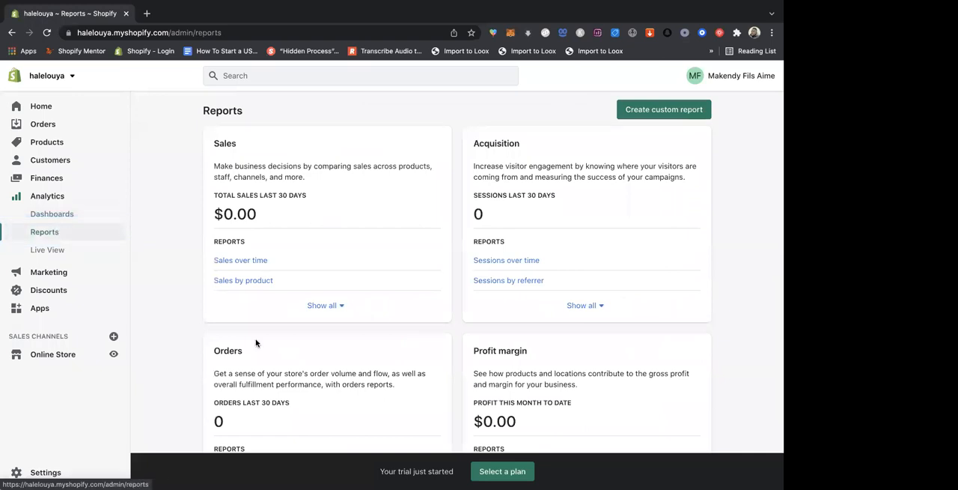
scroll(302, 280, "down", 1)
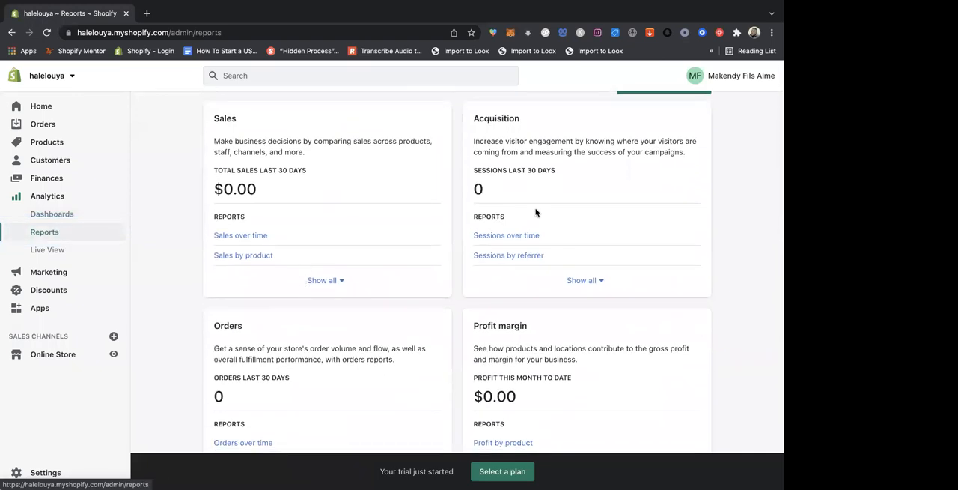
scroll(535, 212, "down", 5)
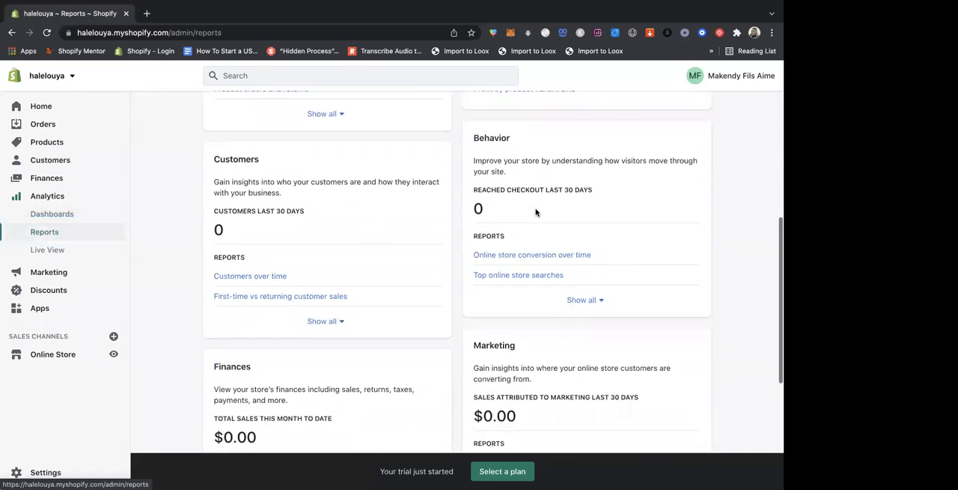
scroll(535, 211, "up", 3)
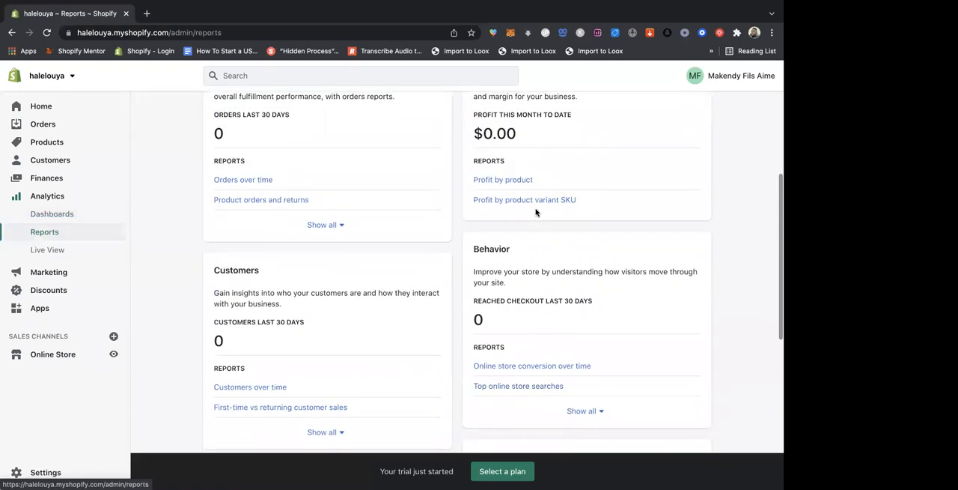
scroll(398, 142, "up", 2)
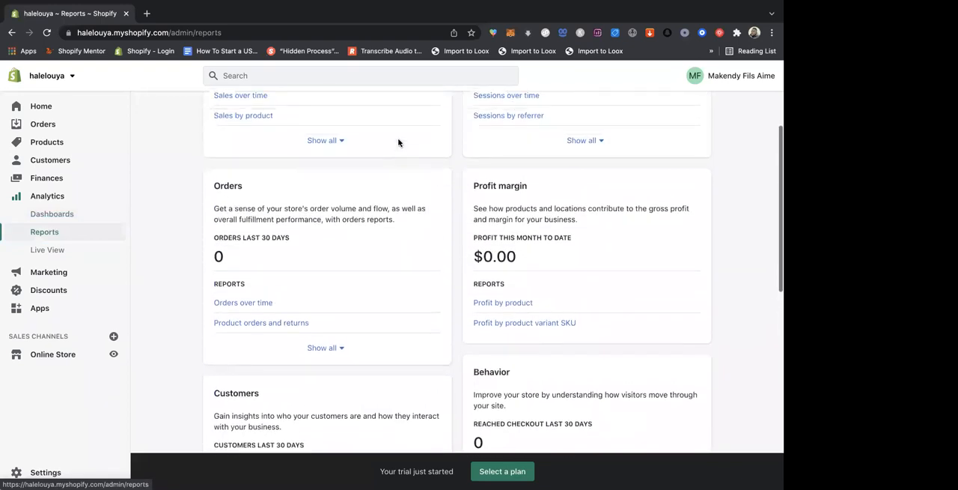
scroll(398, 142, "up", 1)
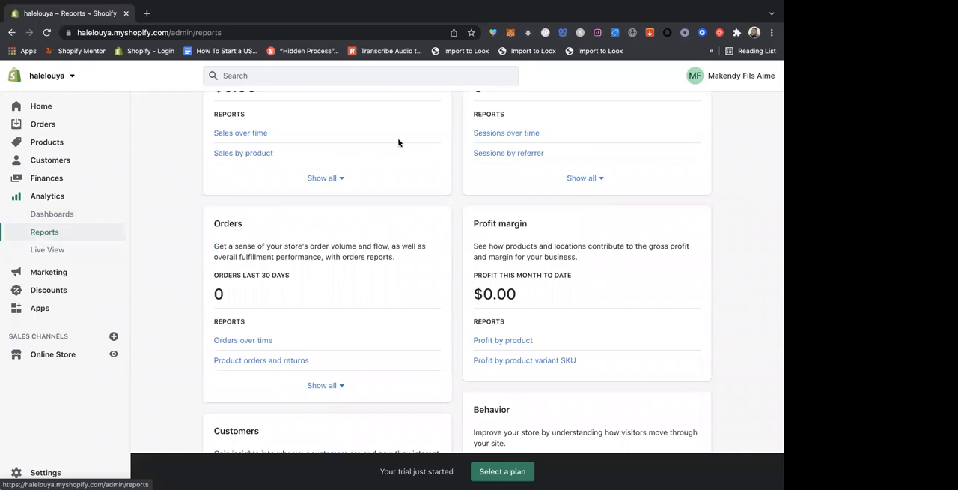
scroll(399, 142, "up", 3)
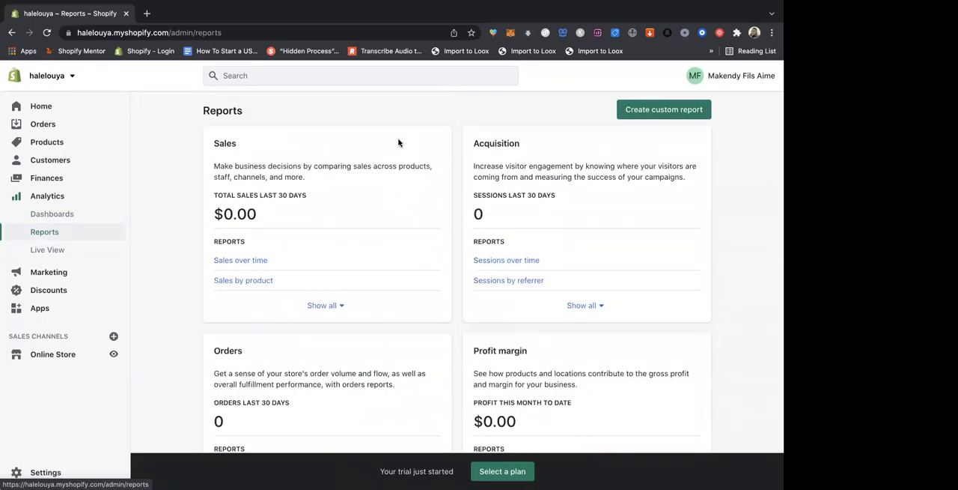
- Open the analytics Live View and examine its current visitors figure
left_click(47, 250)
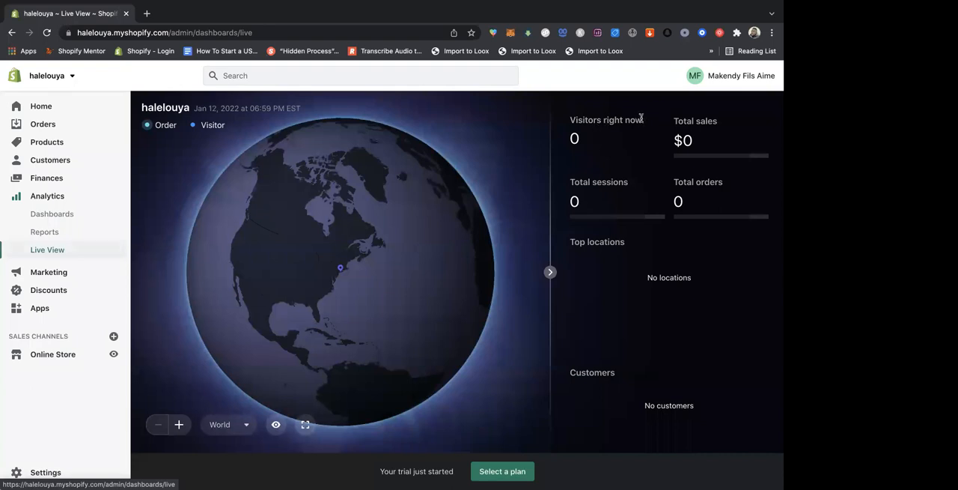
left_click_drag(647, 118, 571, 119)
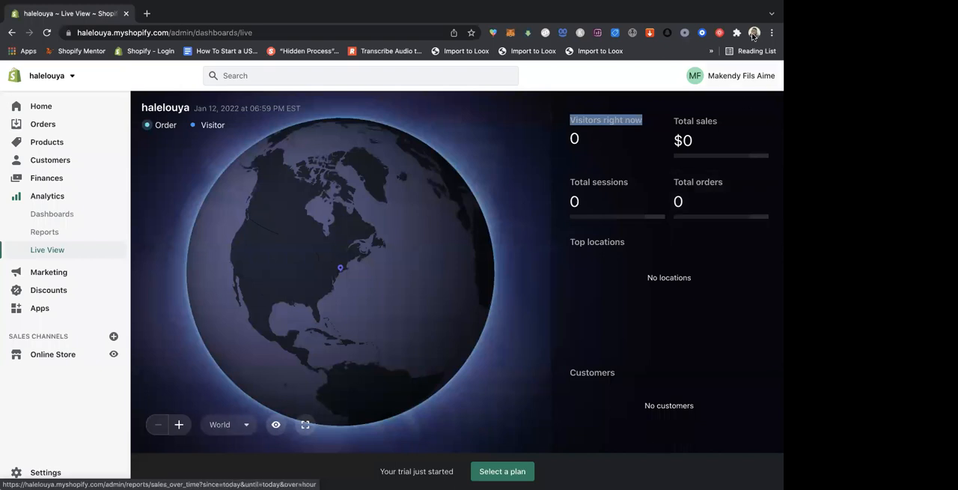
mouse_move(712, 217)
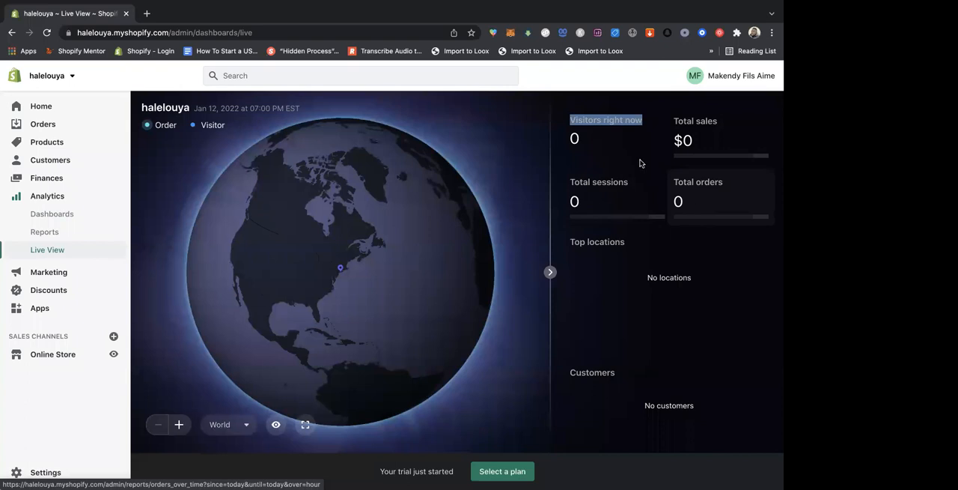
left_click(579, 137)
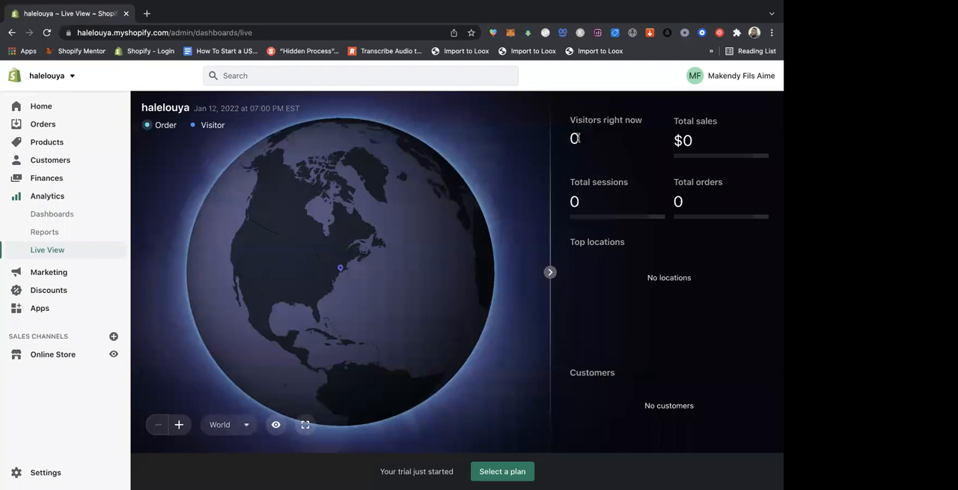
- Look through the marketing overview page and view the discounts page
left_click(58, 272)
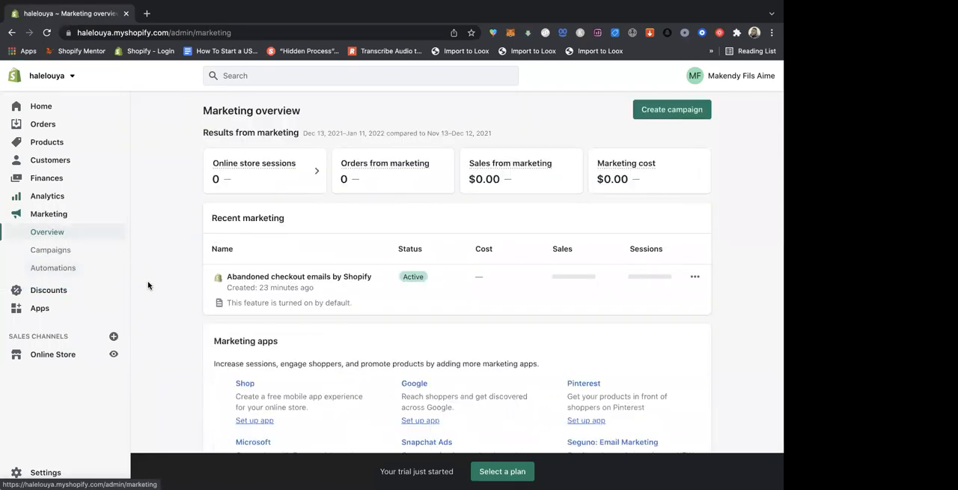
scroll(148, 284, "down", 2)
scroll(148, 284, "down", 3)
scroll(147, 285, "up", 5)
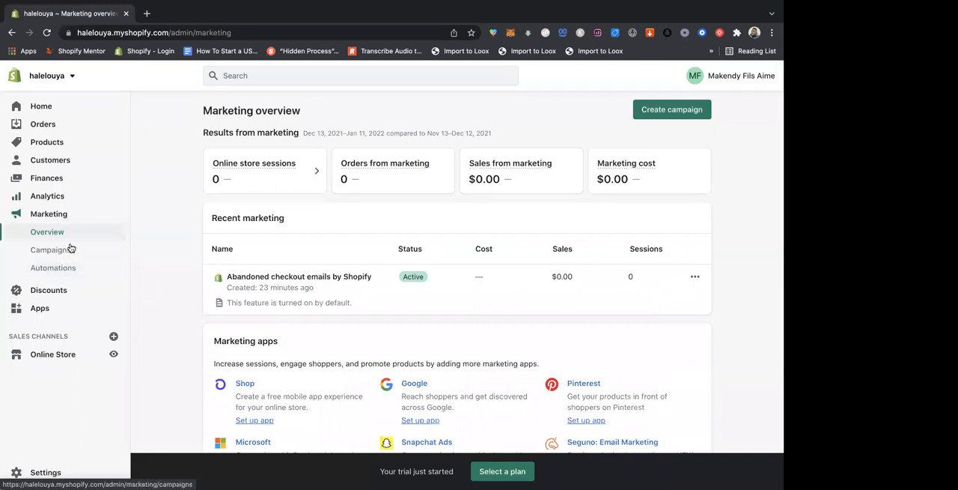
left_click(49, 291)
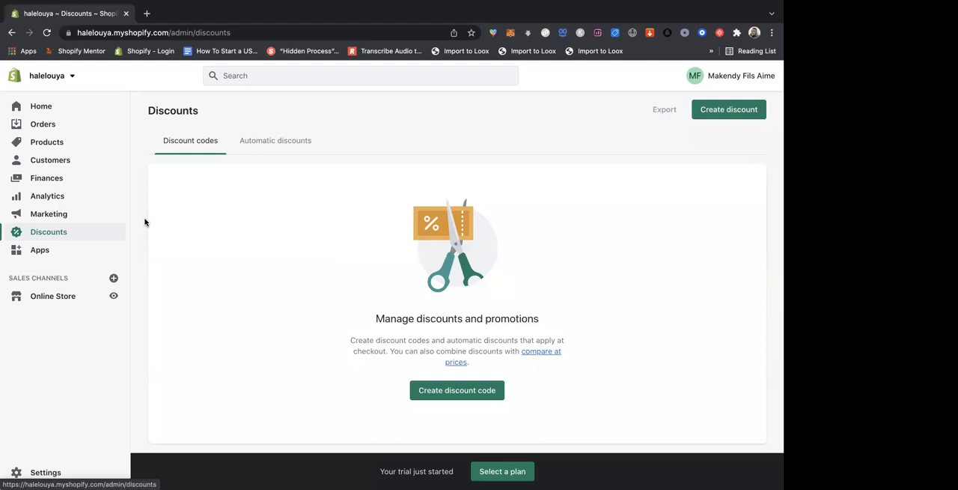
- View the store's apps page and look through the online store's themes page
left_click(42, 253)
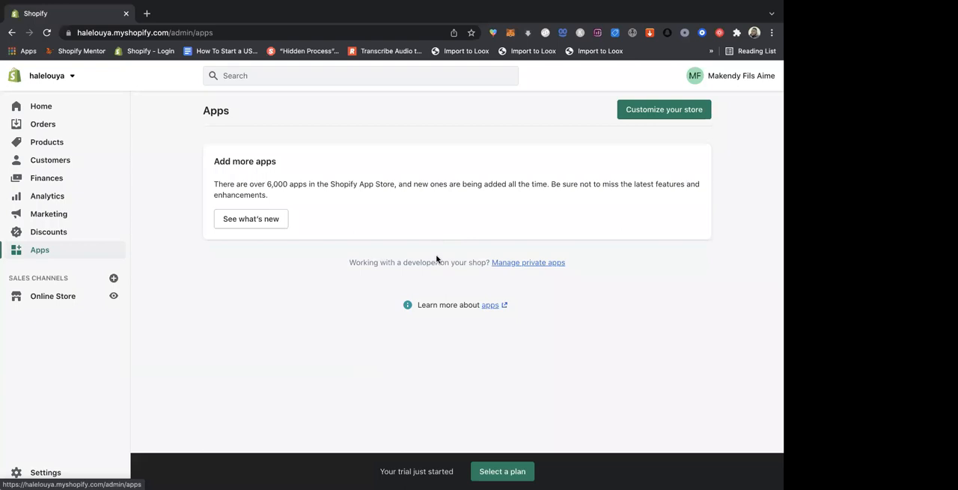
left_click(53, 300)
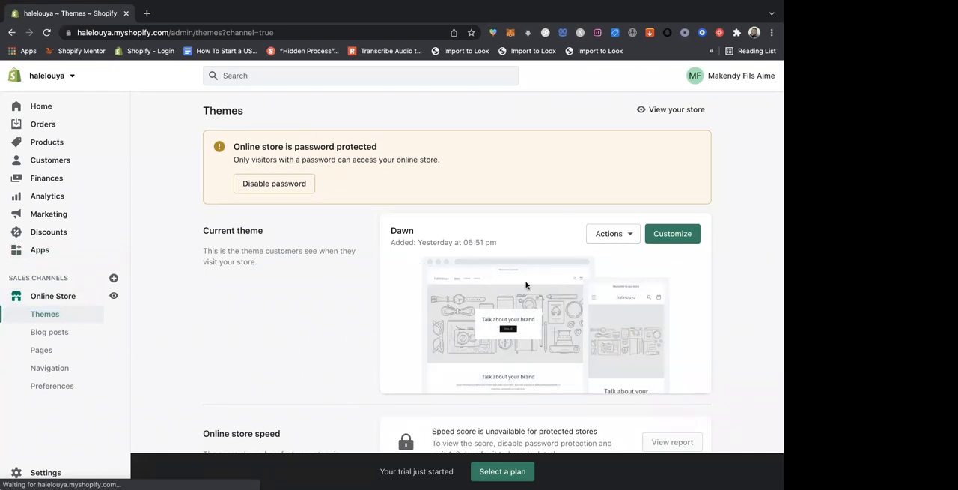
scroll(526, 282, "down", 4)
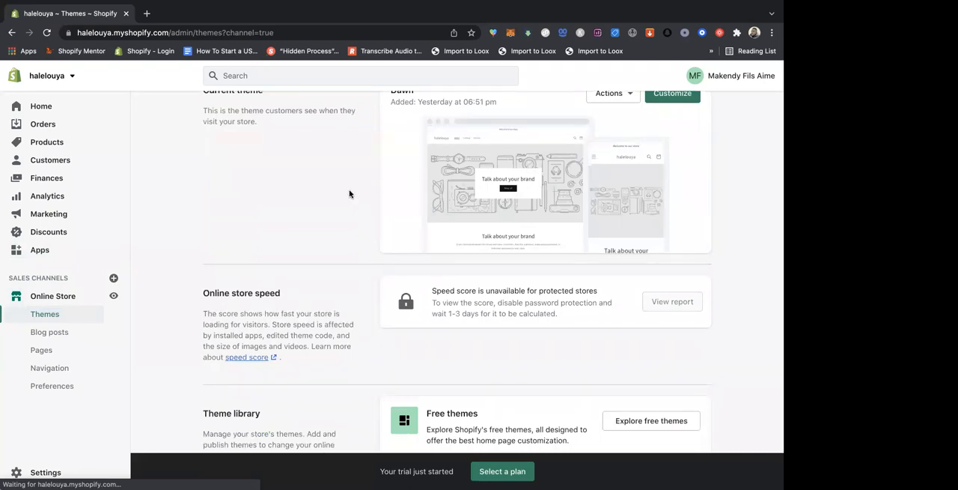
scroll(349, 192, "up", 2)
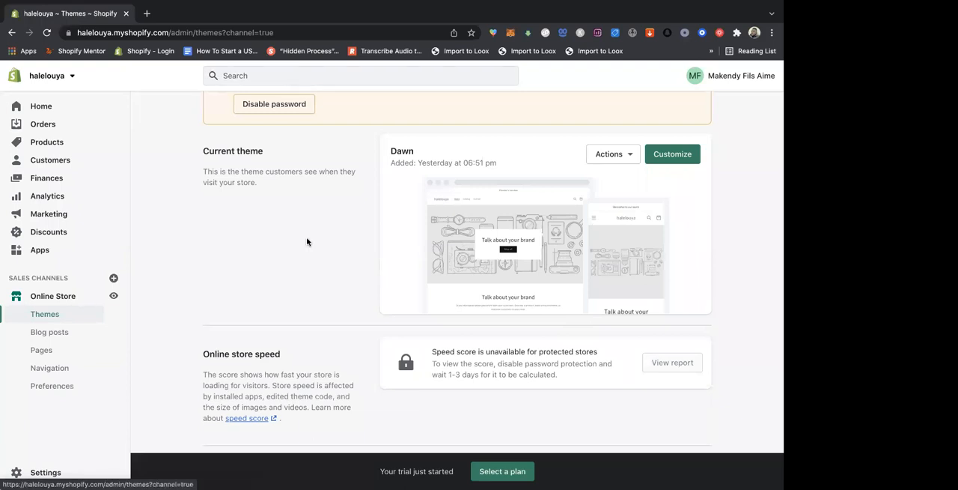
scroll(307, 242, "up", 2)
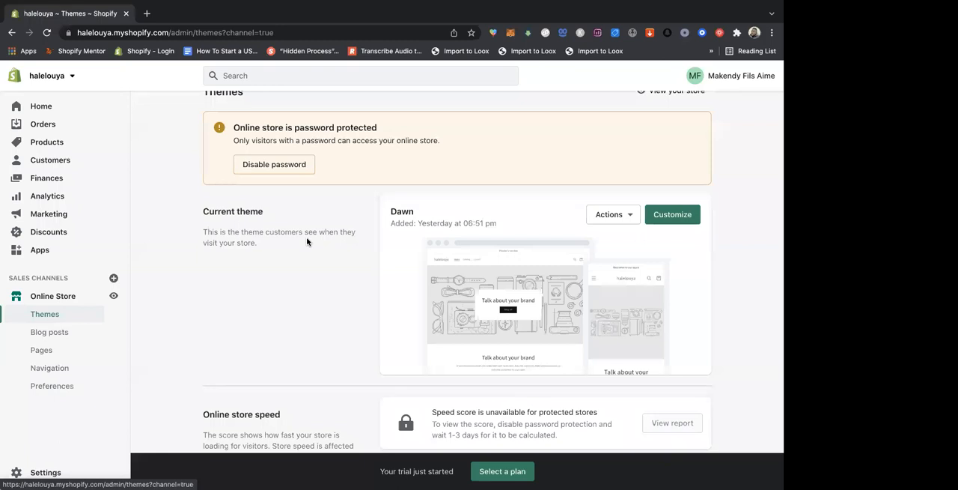
scroll(307, 238, "down", 1)
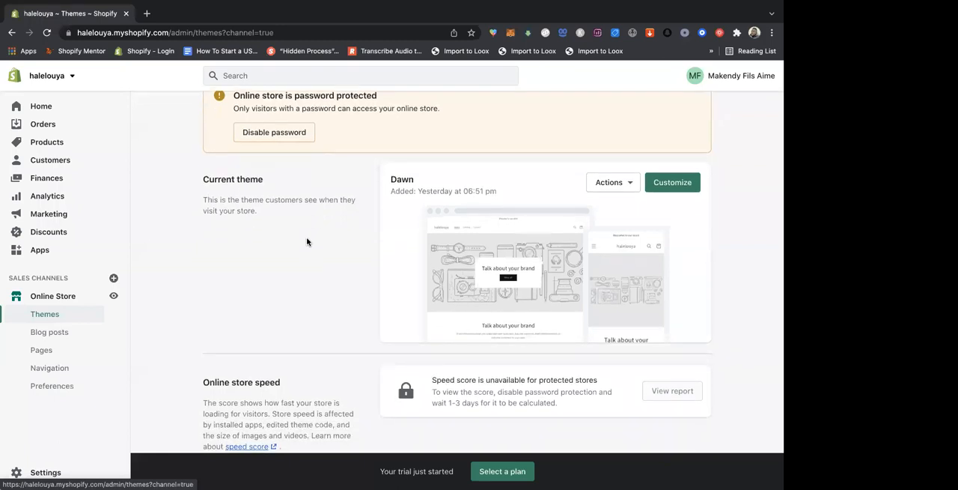
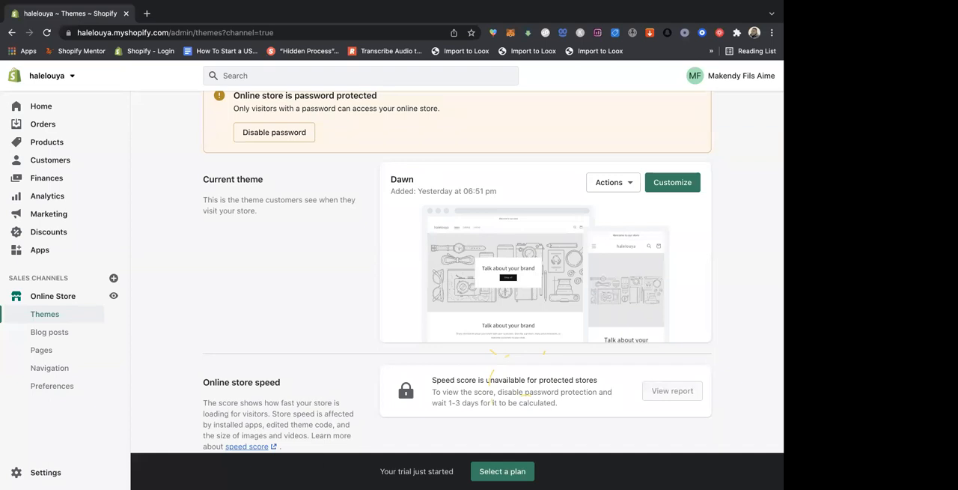
mouse_move(442, 5)
mouse_move(201, 16)
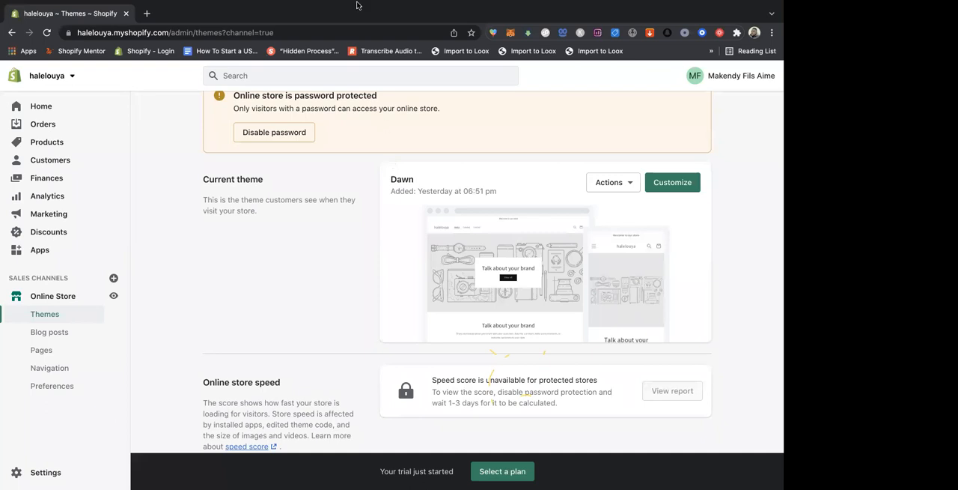
mouse_move(356, 6)
mouse_move(247, 5)
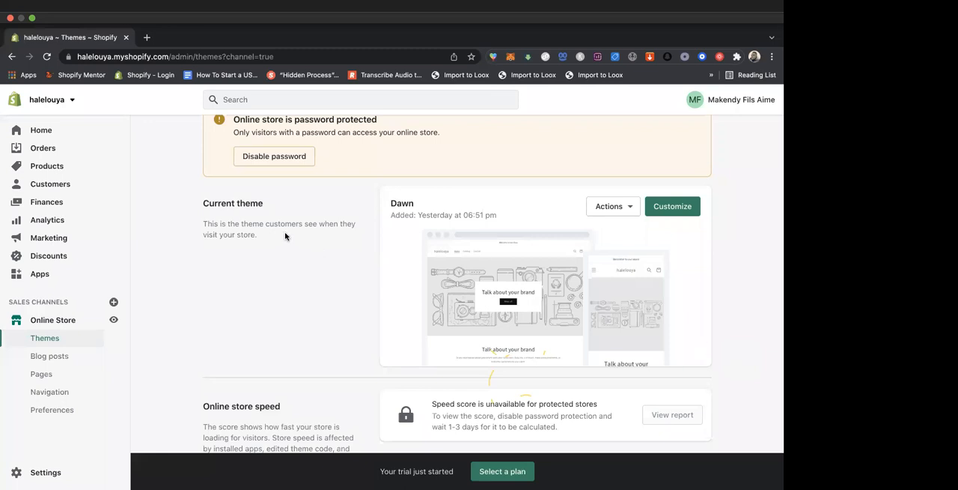
- Revisit the home, orders, products, collections and customers pages, ending on the analytics overview dashboard
left_click(45, 133)
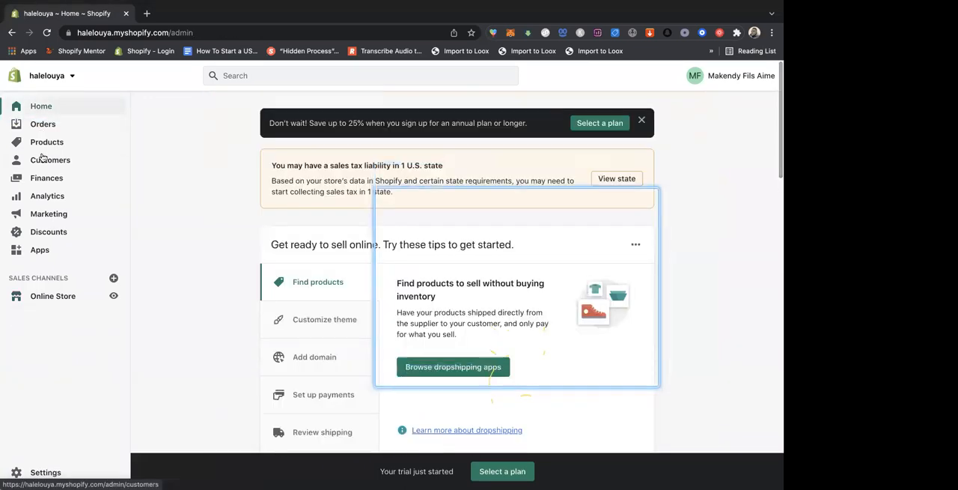
left_click(46, 126)
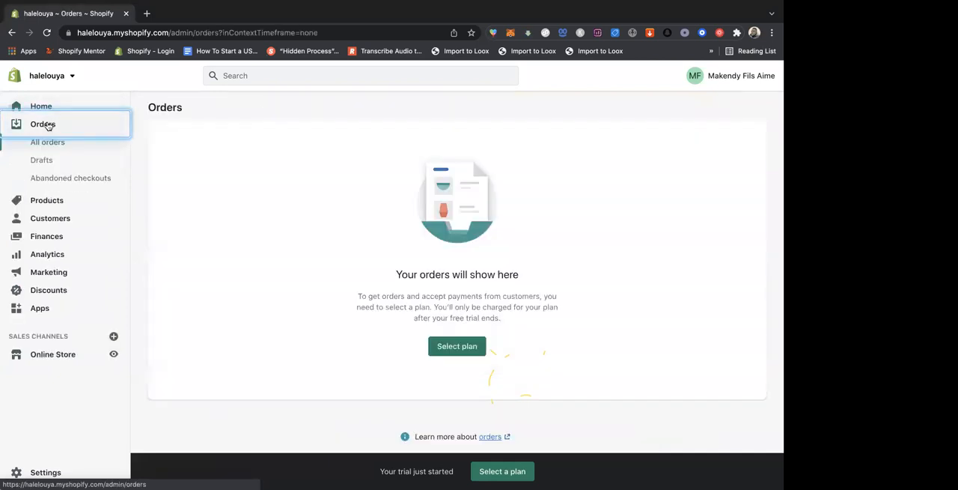
left_click(62, 200)
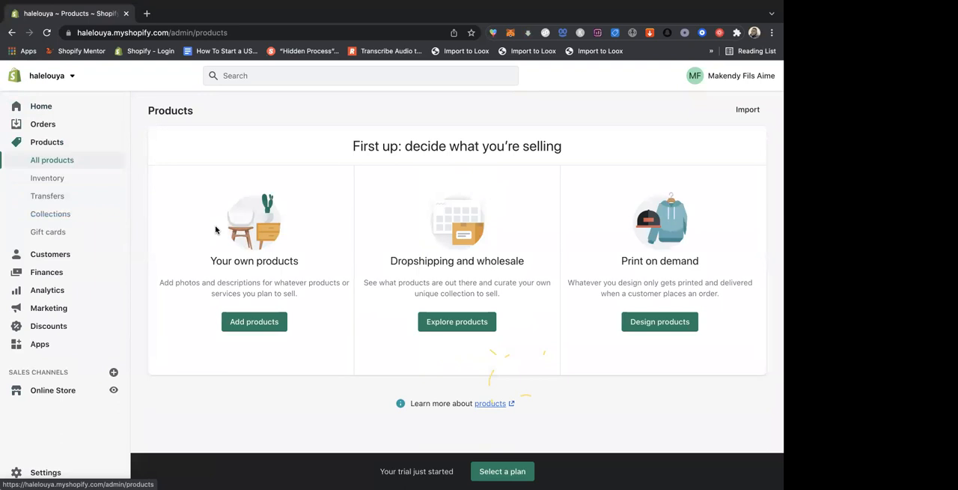
left_click(59, 216)
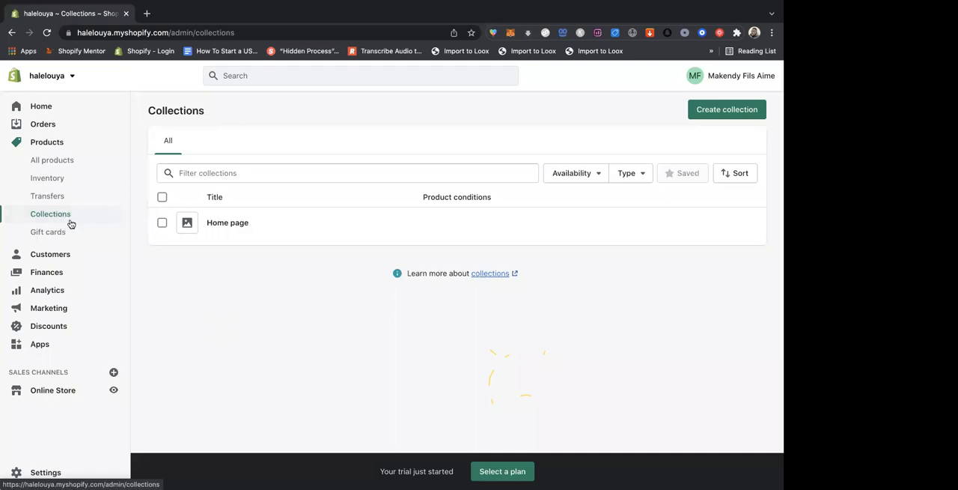
left_click(61, 256)
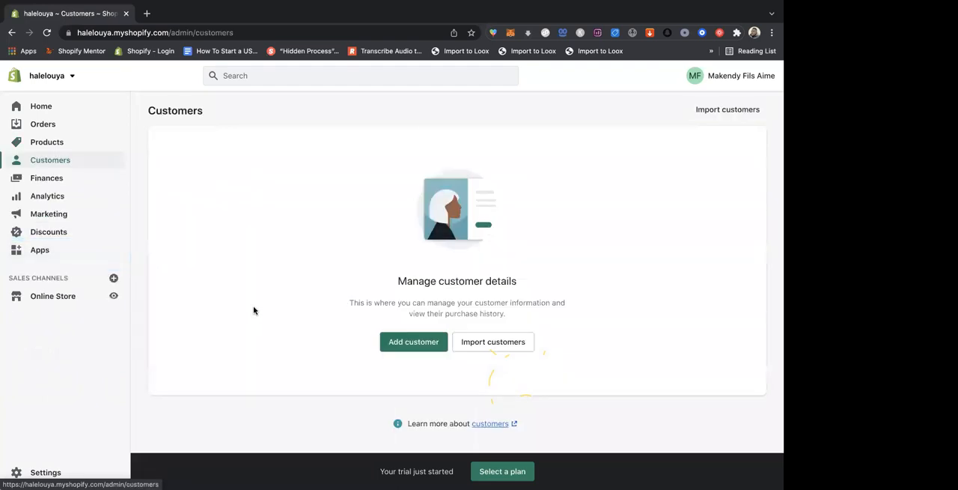
left_click(56, 200)
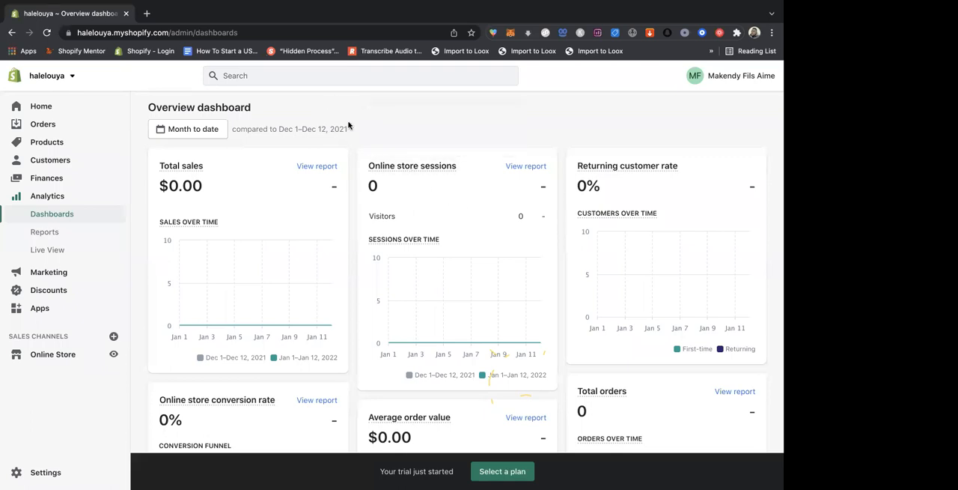
left_click(196, 130)
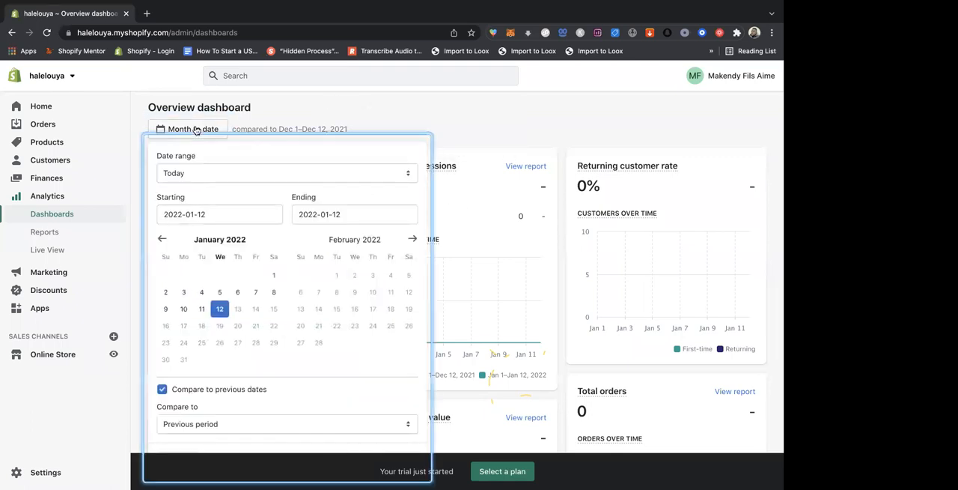
left_click(220, 310)
scroll(314, 321, "down", 2)
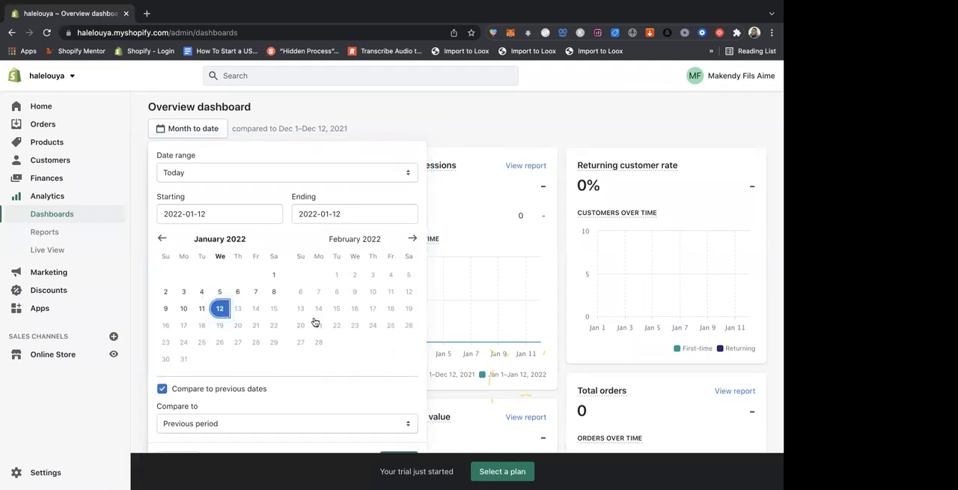
scroll(349, 294, "up", 3)
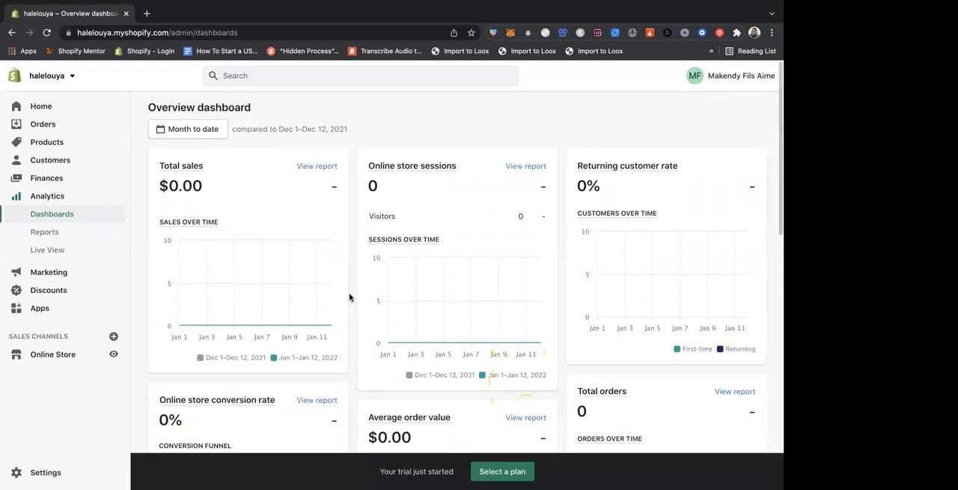
- Set the overview dashboard's date range to today, January 12, 2022, and apply it
left_click(199, 130)
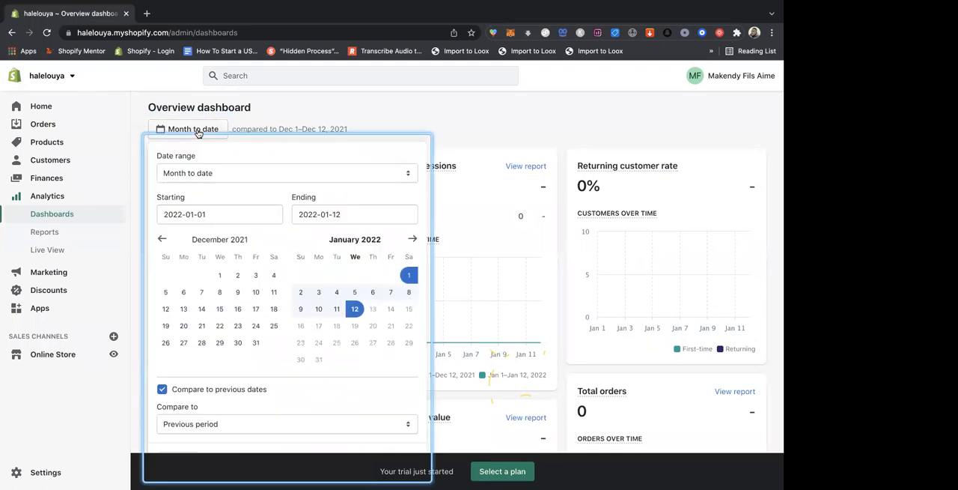
left_click(355, 309)
scroll(401, 401, "down", 1)
left_click(398, 421)
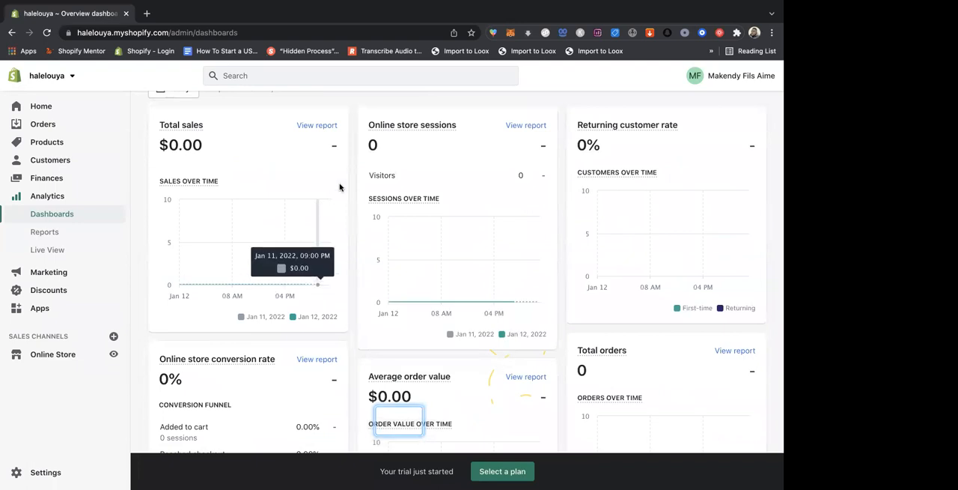
- Examine the total sales, online store sessions and returning customer rate figures on the overview dashboard
scroll(442, 90, "up", 1)
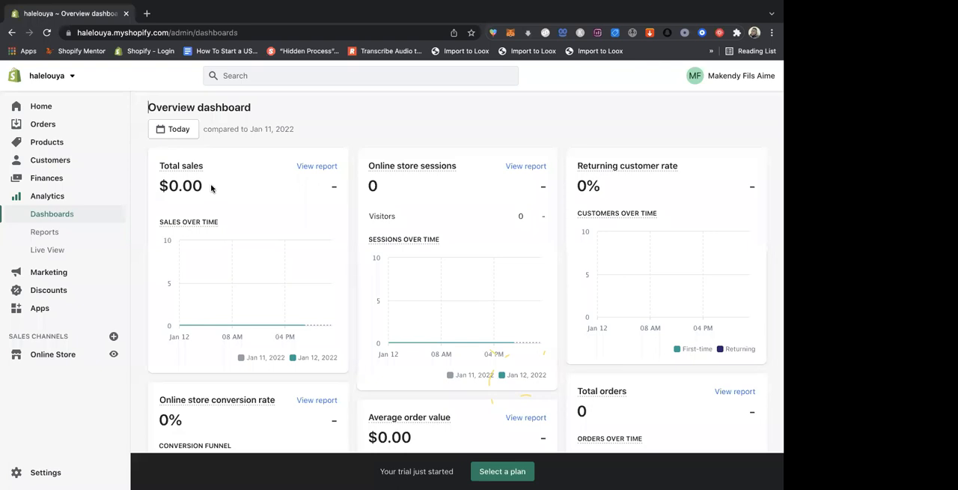
left_click_drag(203, 186, 159, 186)
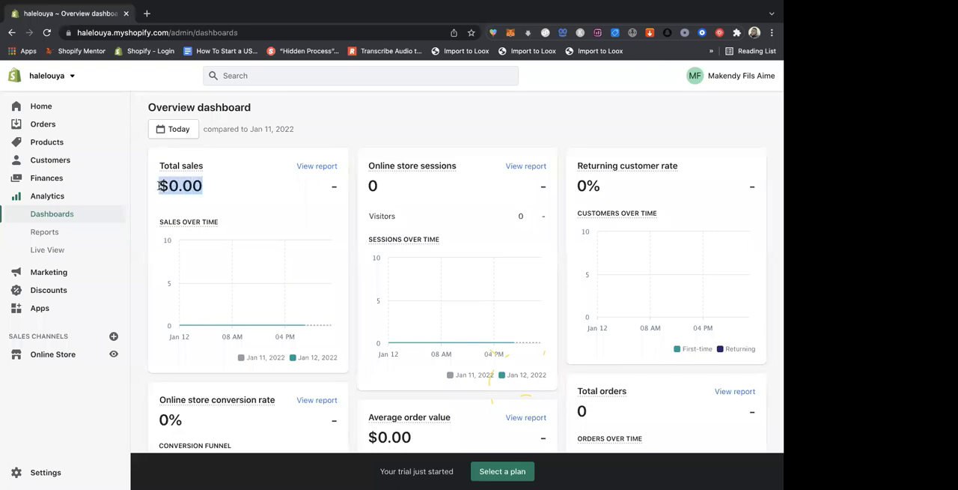
mouse_move(384, 173)
left_click_drag(390, 187, 361, 190)
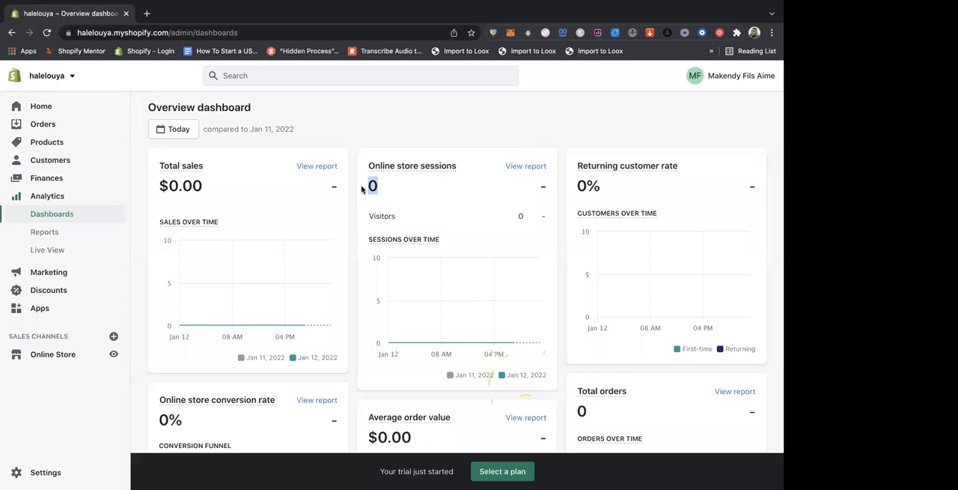
left_click(599, 188)
left_click_drag(600, 188, 575, 189)
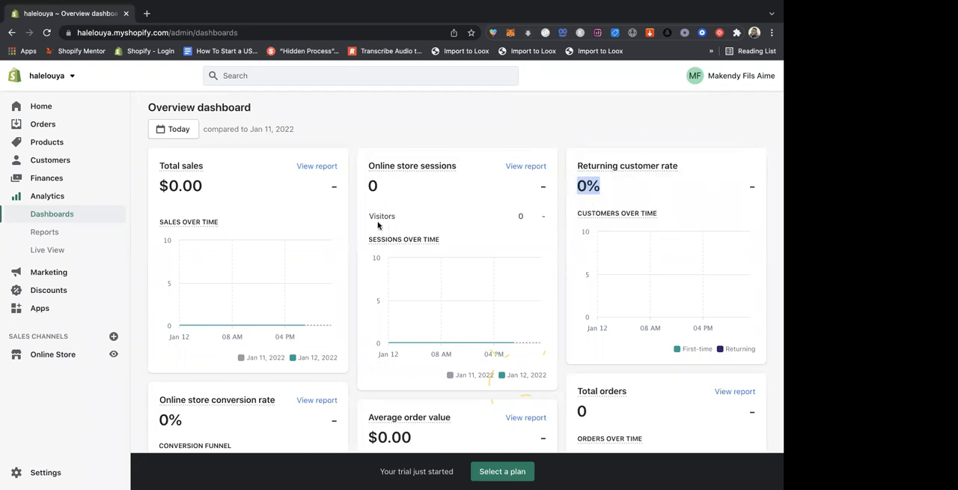
- Examine the online store conversion rate and average order value figures on the overview dashboard
scroll(348, 209, "down", 3)
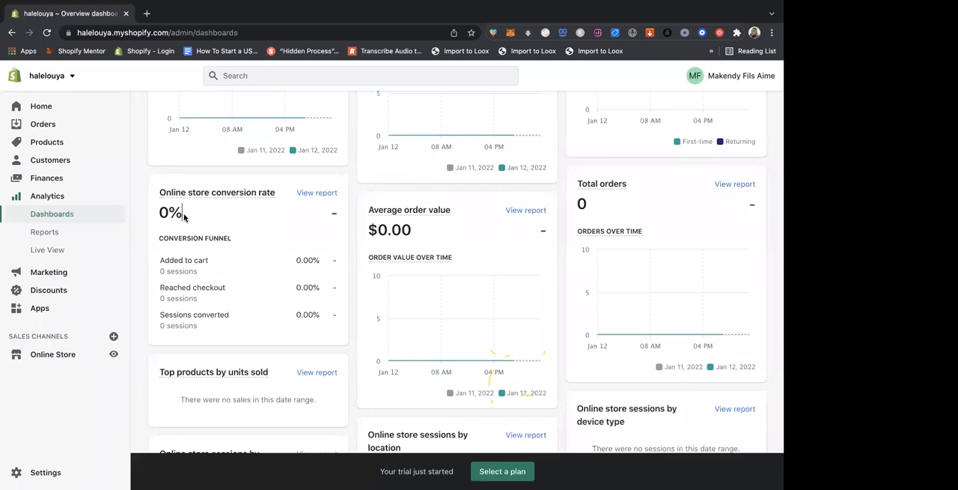
left_click_drag(183, 213, 164, 215)
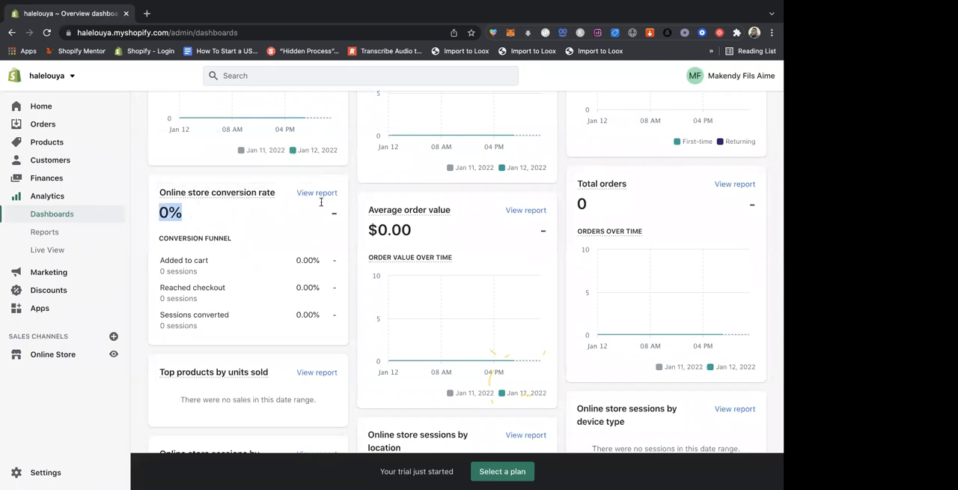
scroll(417, 222, "down", 2)
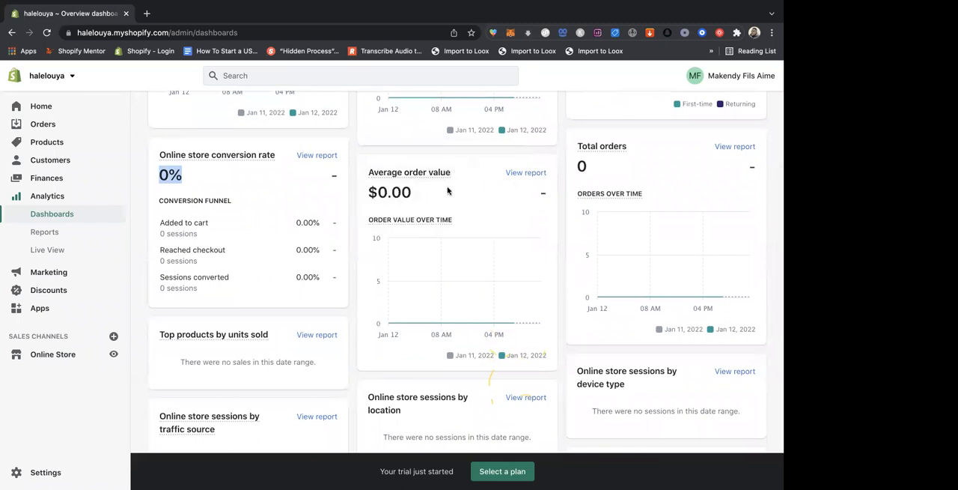
left_click_drag(424, 193, 367, 192)
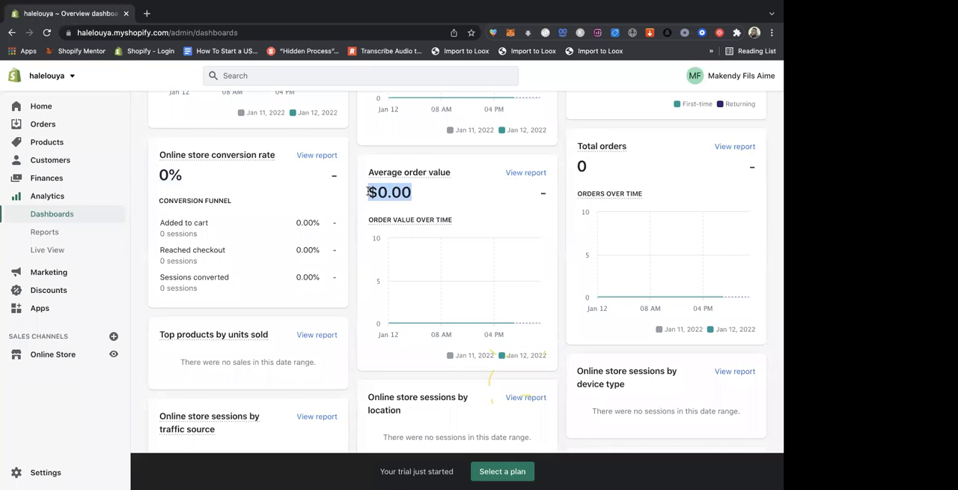
scroll(367, 191, "up", 5)
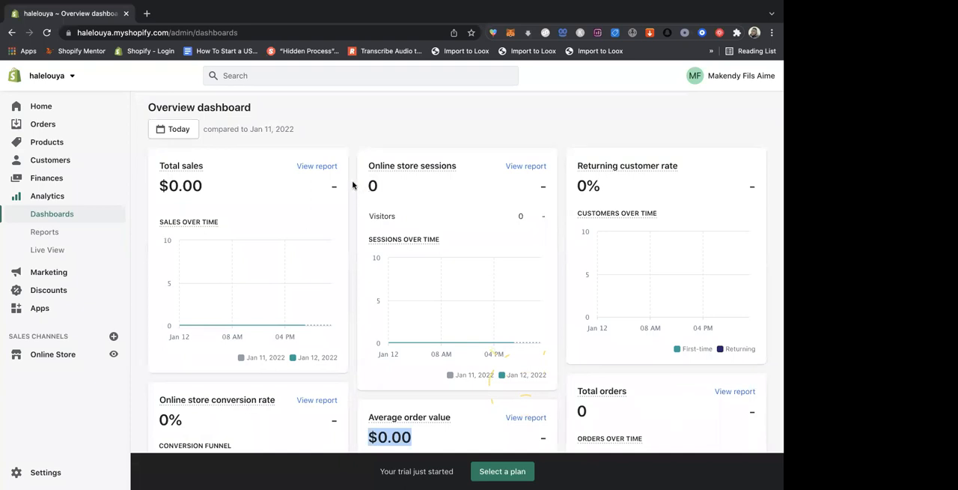
left_click(175, 133)
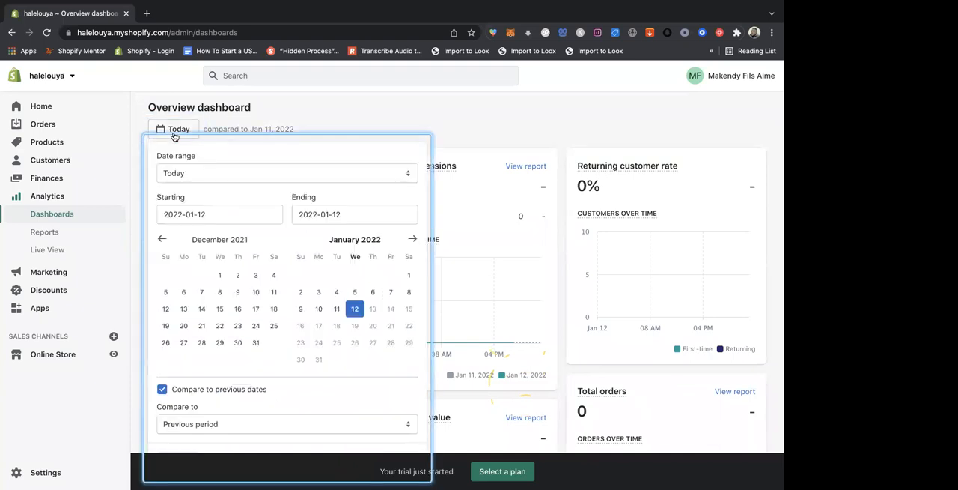
left_click(205, 174)
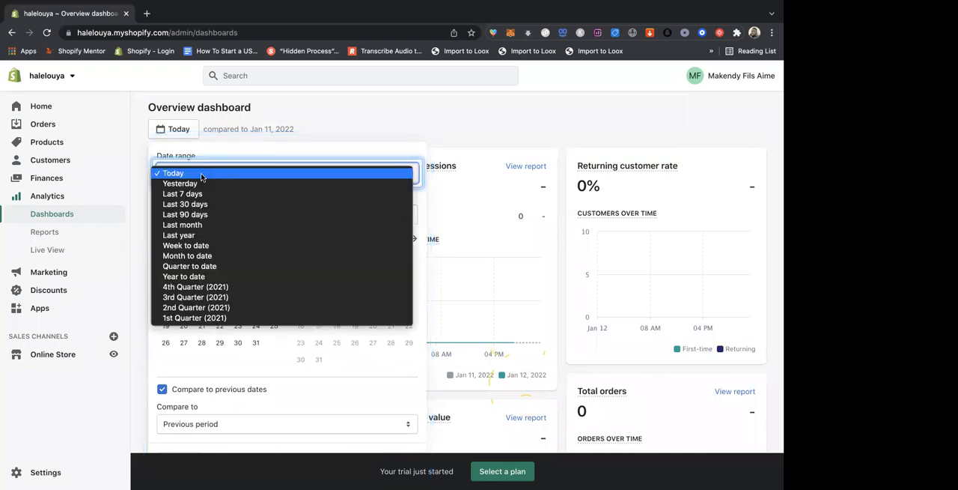
left_click(201, 183)
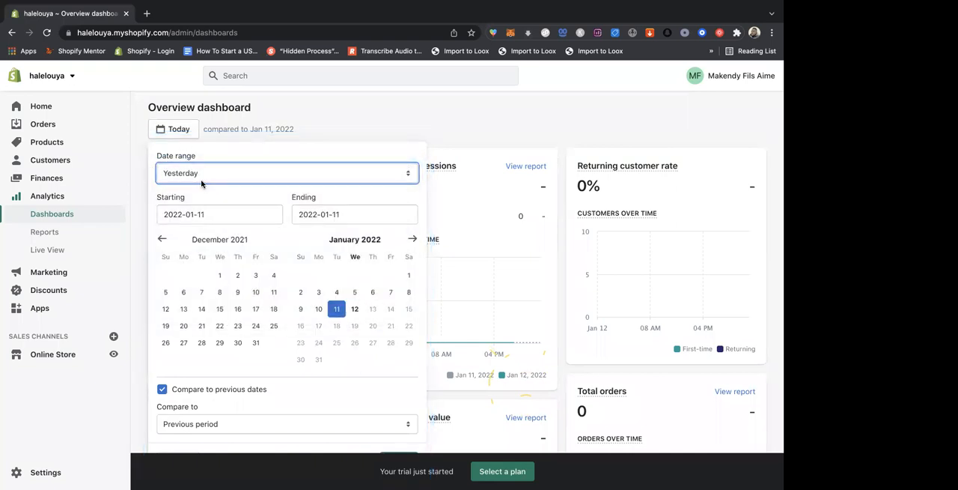
left_click(176, 128)
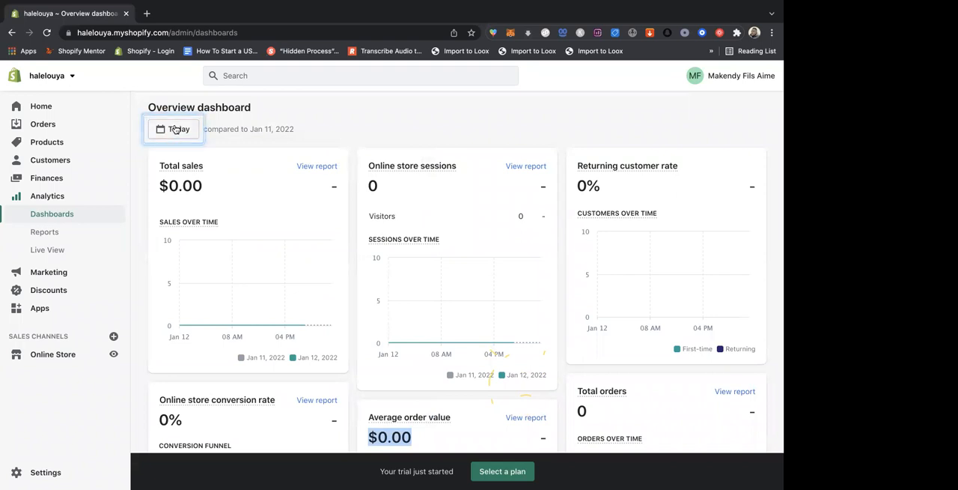
- Look through the preset date ranges available for the overview dashboard
left_click(175, 128)
left_click(187, 174)
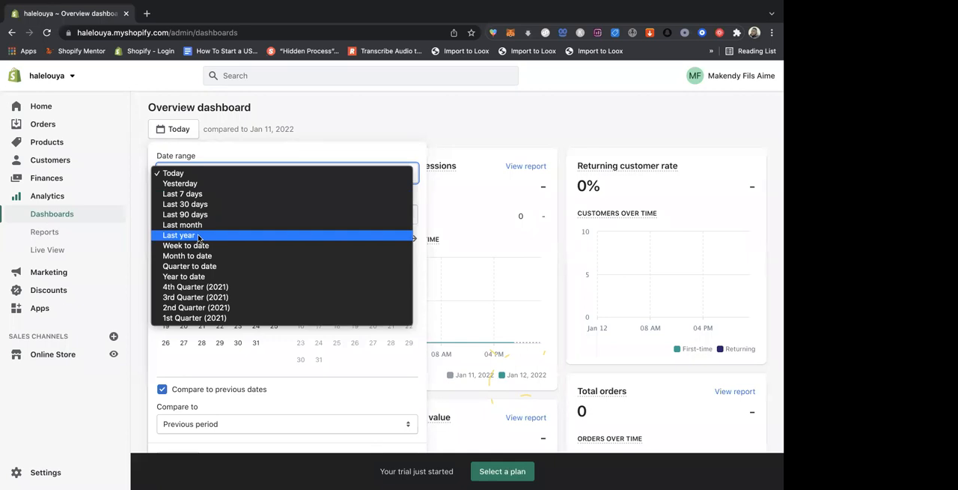
left_click(335, 113)
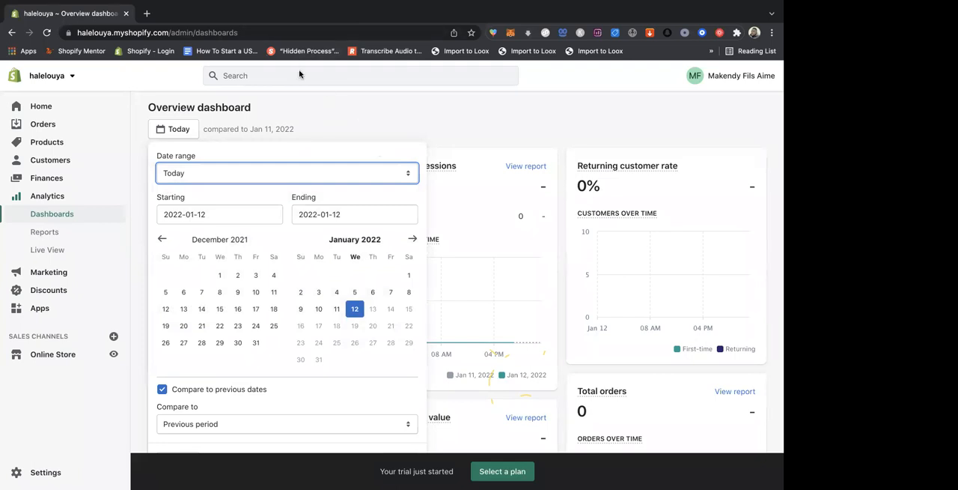
- Open the analytics Live View and look through its visitor, sales, location, product and customer behavior figures
left_click(52, 253)
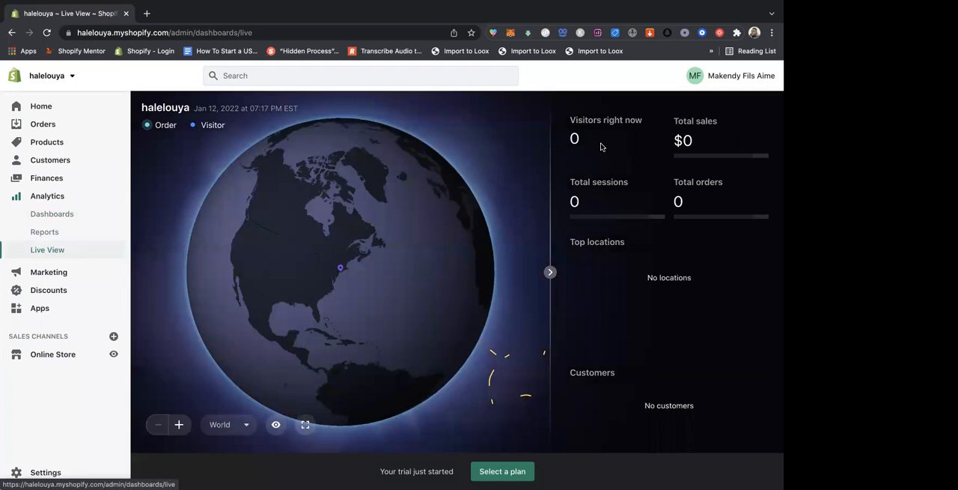
left_click_drag(585, 144, 568, 145)
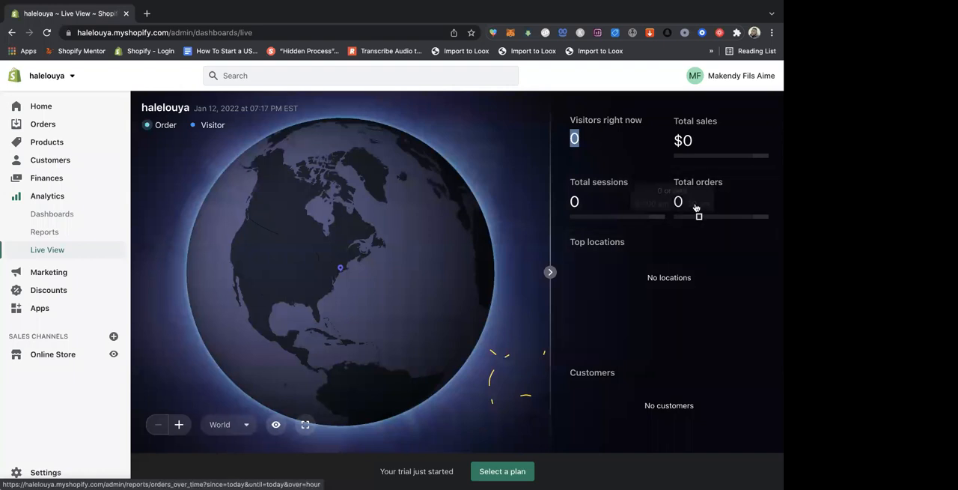
scroll(662, 255, "down", 3)
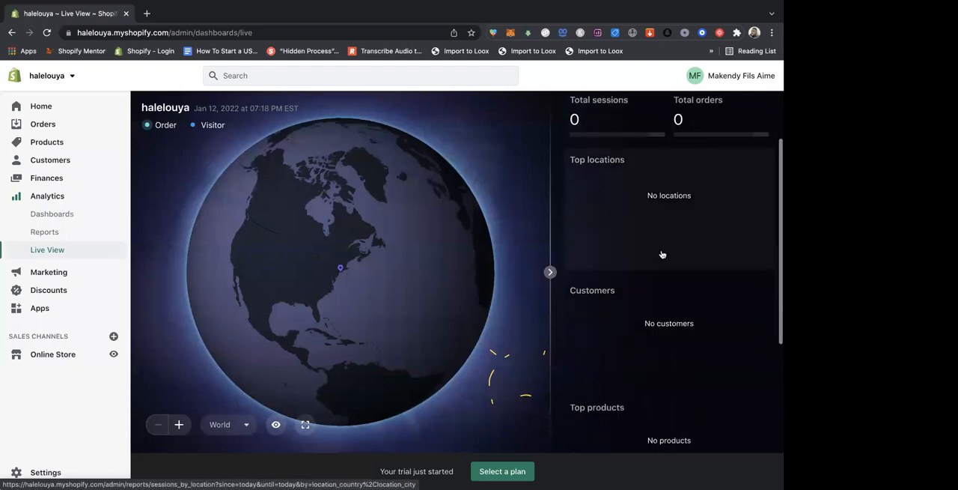
scroll(662, 255, "down", 4)
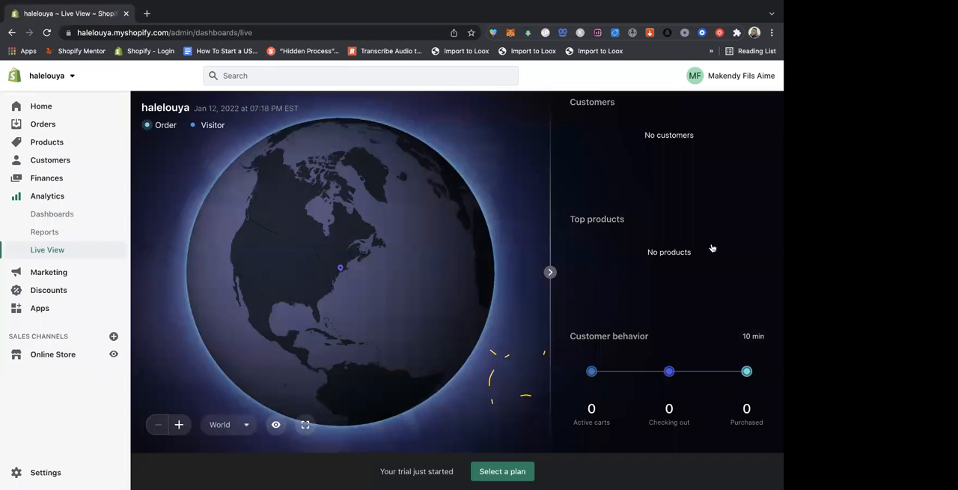
scroll(712, 247, "up", 4)
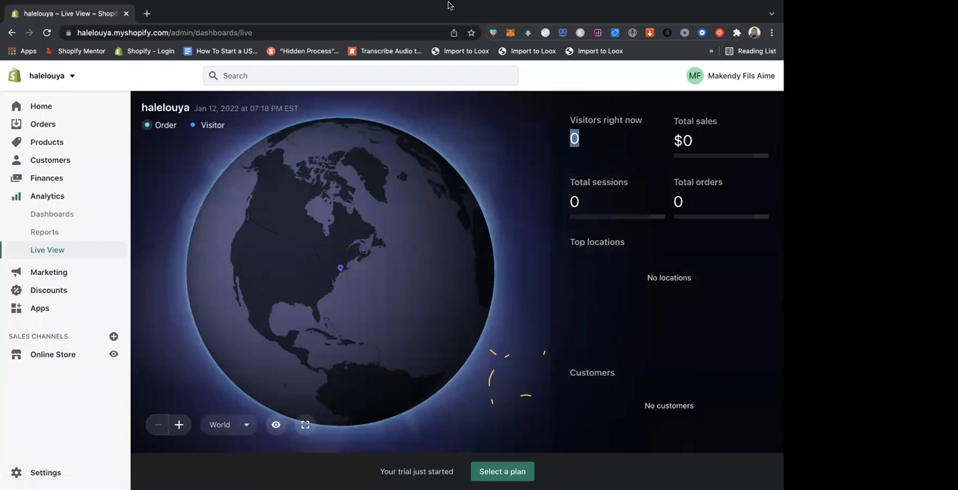
mouse_move(300, 20)
mouse_move(390, 6)
mouse_move(343, 17)
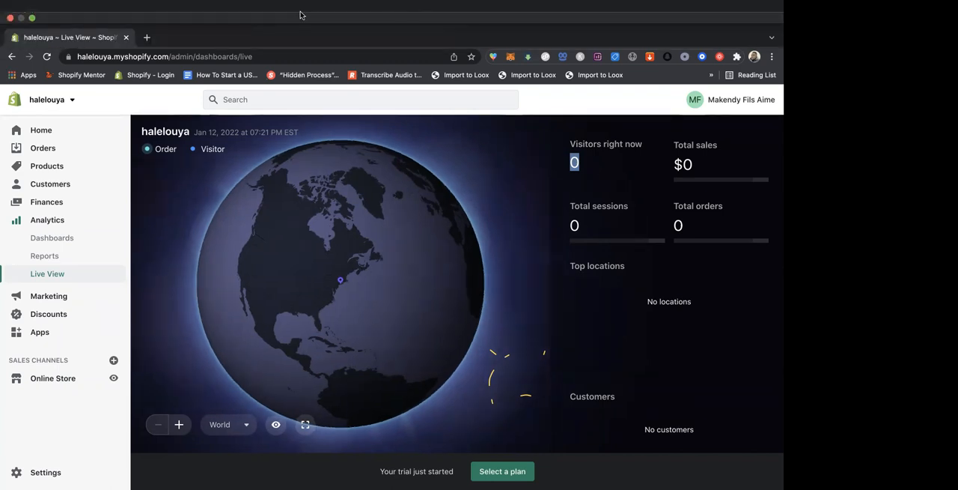